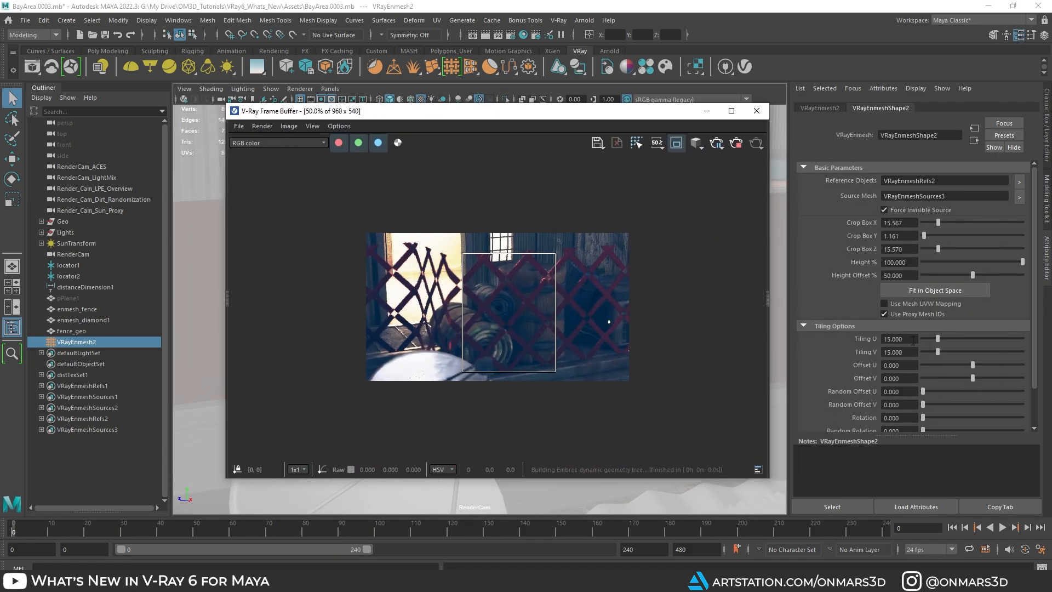
click(914, 340)
key(Tab)
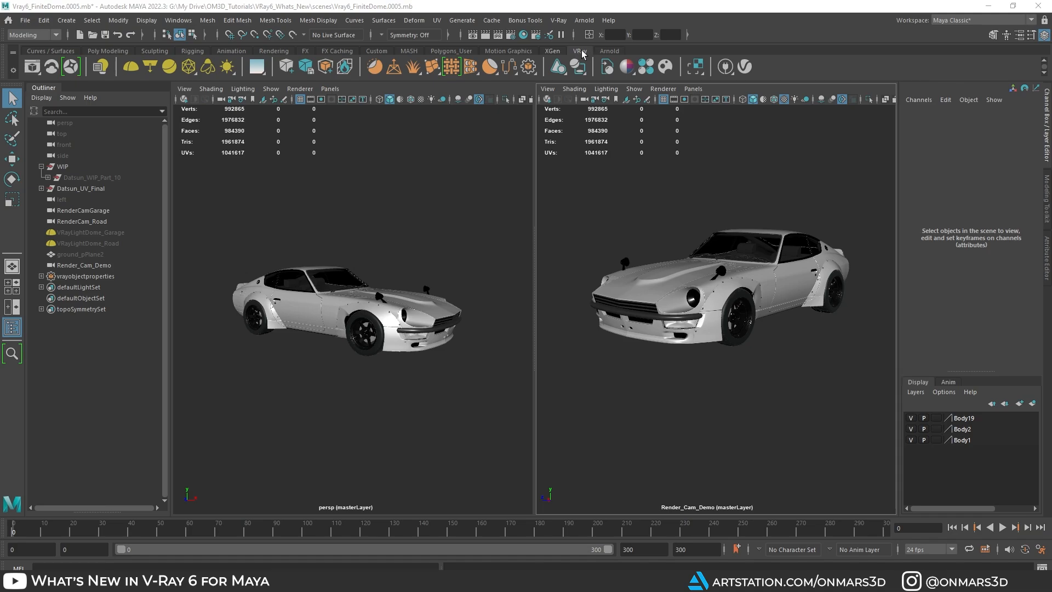
- Create a V-Ray dome light in the car scene and show its Finite Dome attributes
click(130, 69)
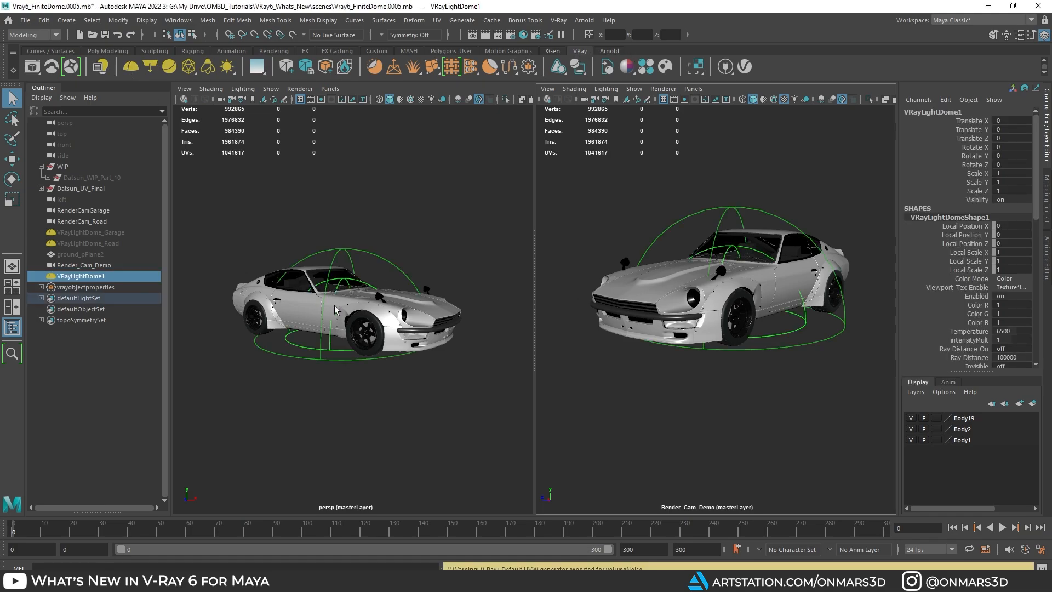
alt+drag(374, 302, 366, 305)
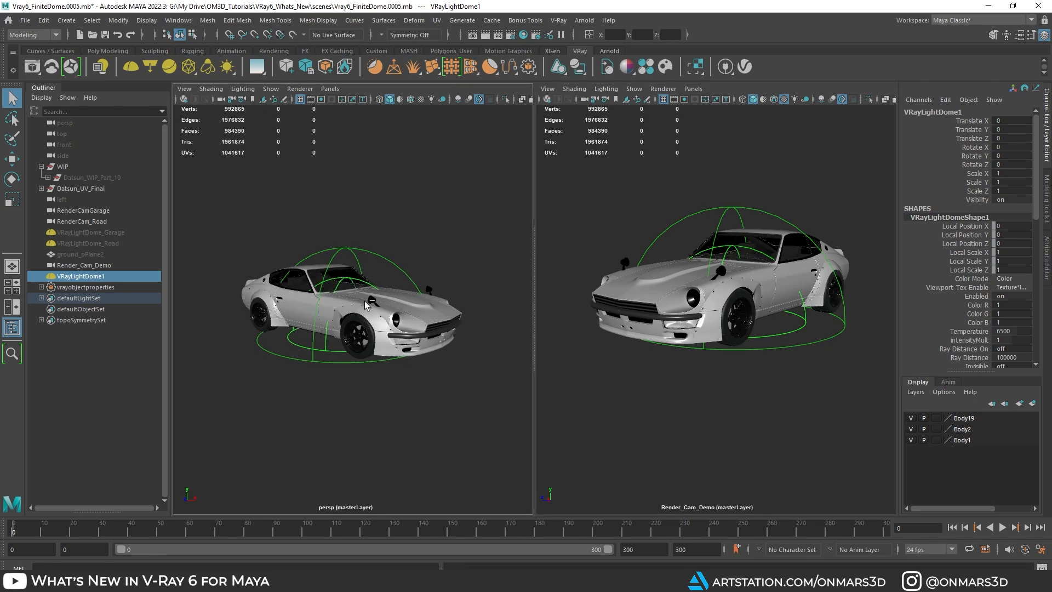
key(ctrl+a)
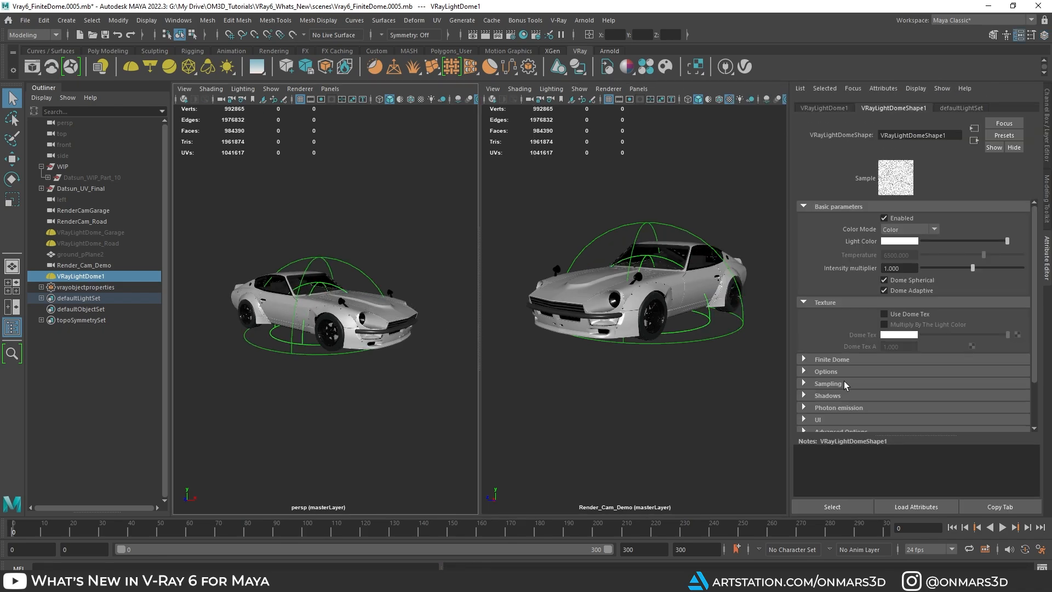
click(805, 360)
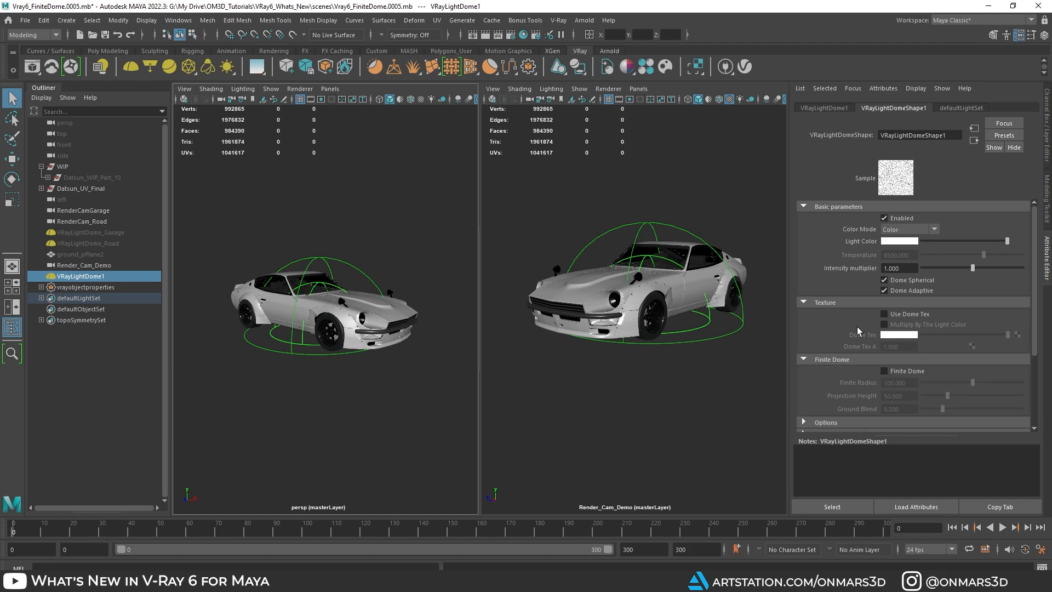
scroll(856, 331, down, 1)
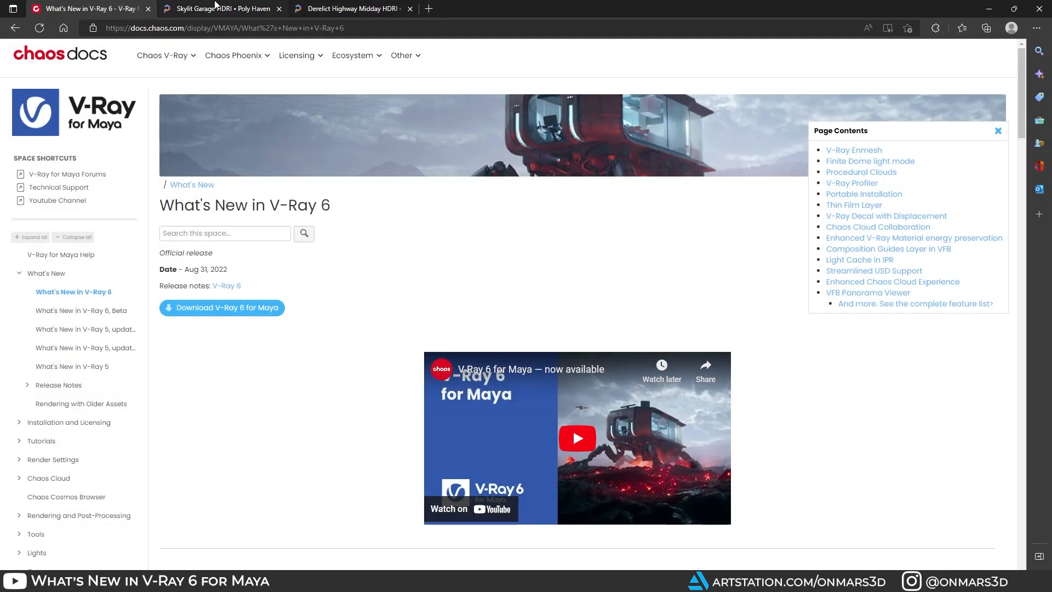
- Compare the Skylit Garage and Derelict Highway Midday HDRI pages on Poly Haven, and return to Maya
click(217, 8)
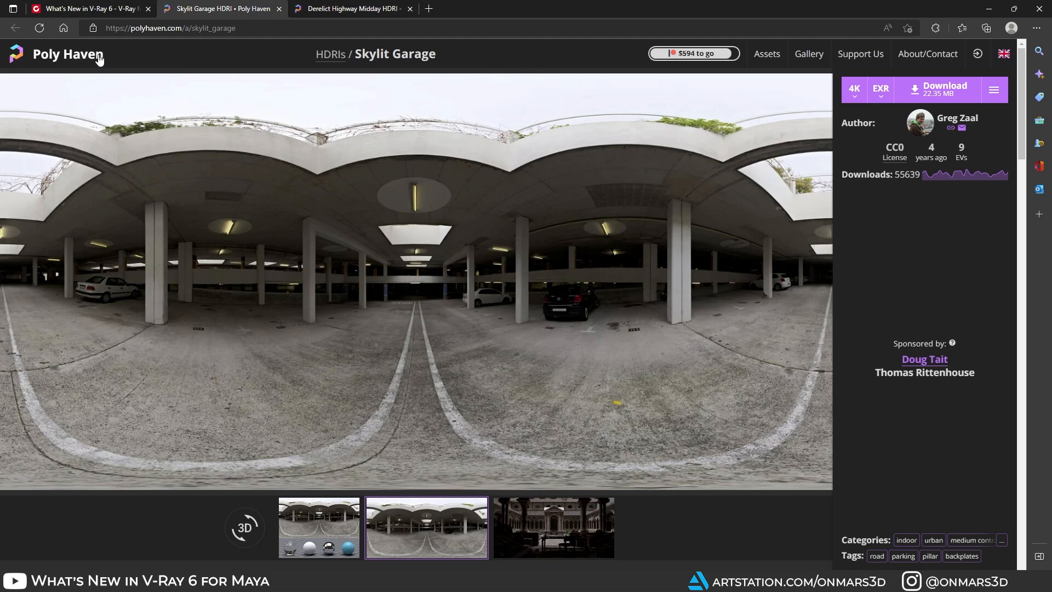
click(353, 8)
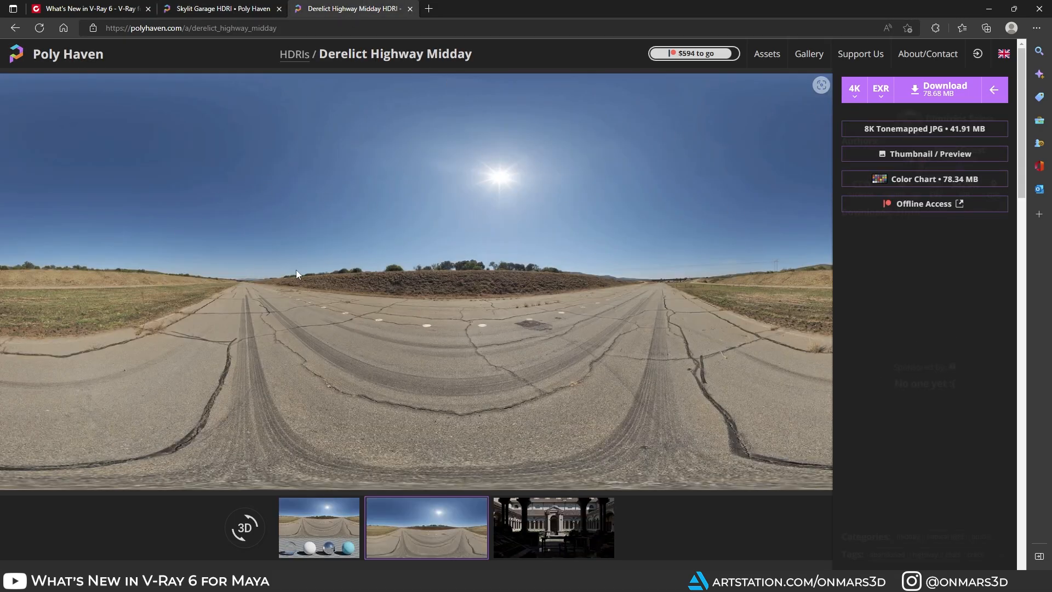
click(228, 8)
click(353, 9)
click(989, 9)
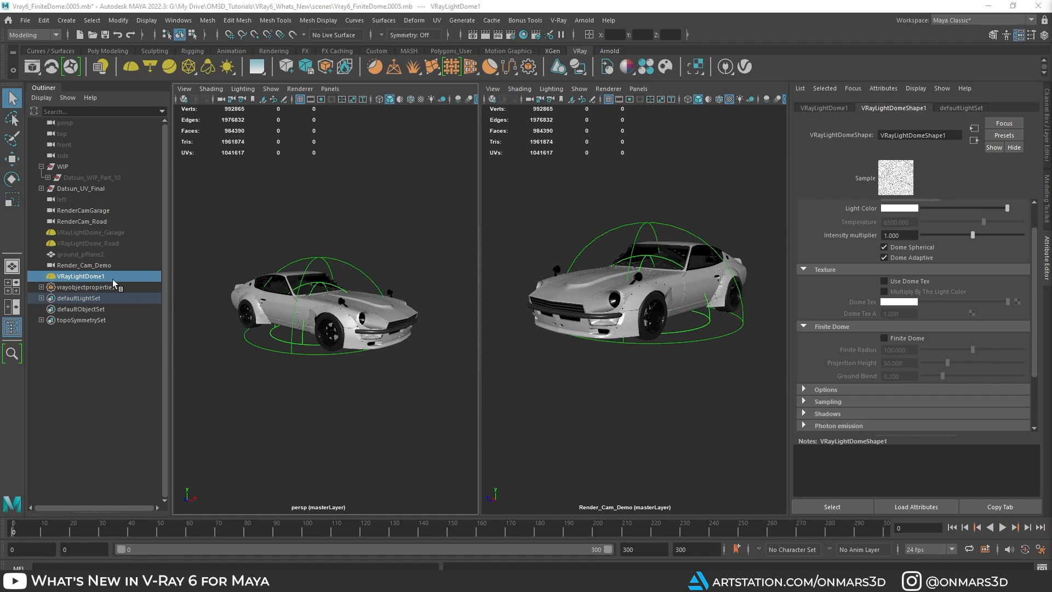
- Enable Use Dome Tex on VRayLightDome1 and connect a File texture node to Dome Tex
click(884, 281)
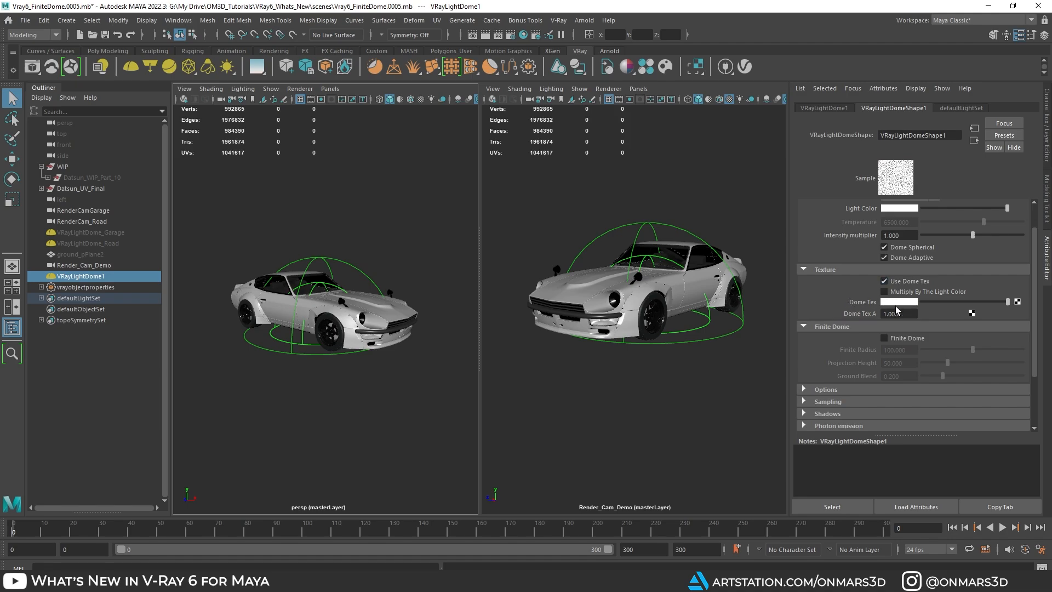
click(1017, 302)
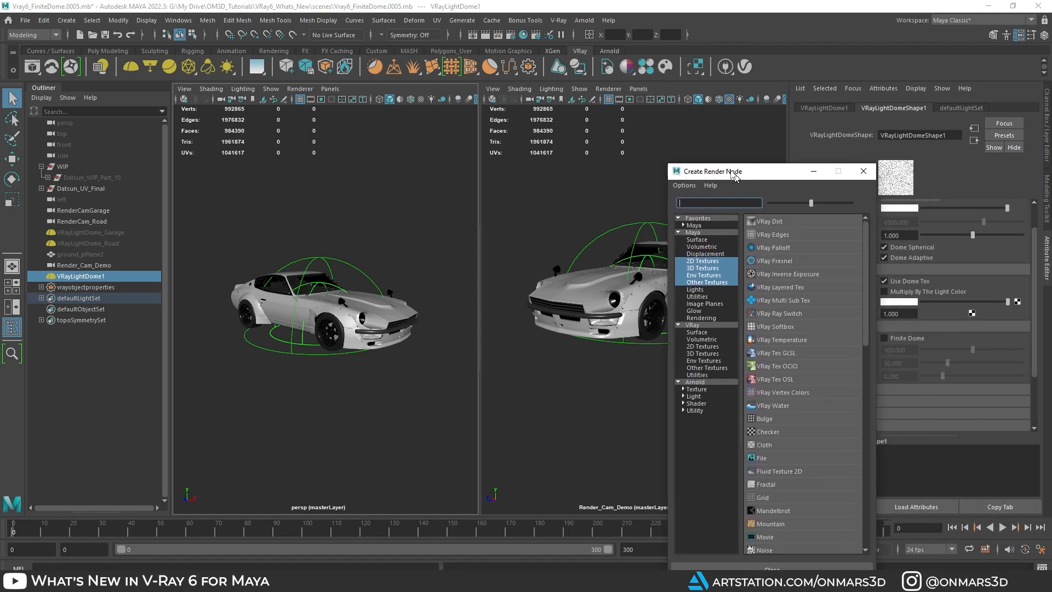
drag(718, 175, 736, 104)
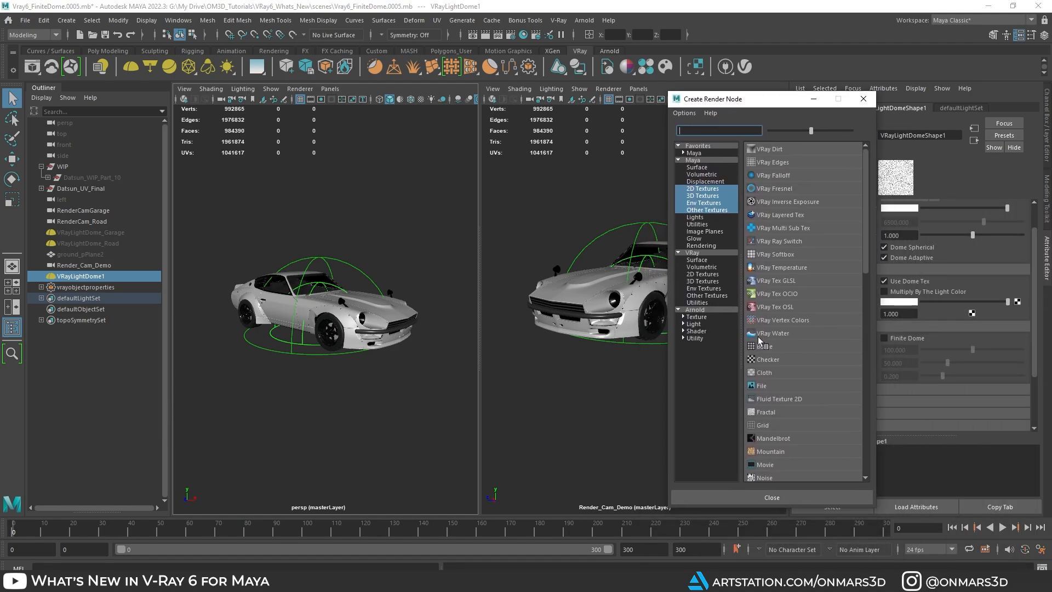
click(762, 386)
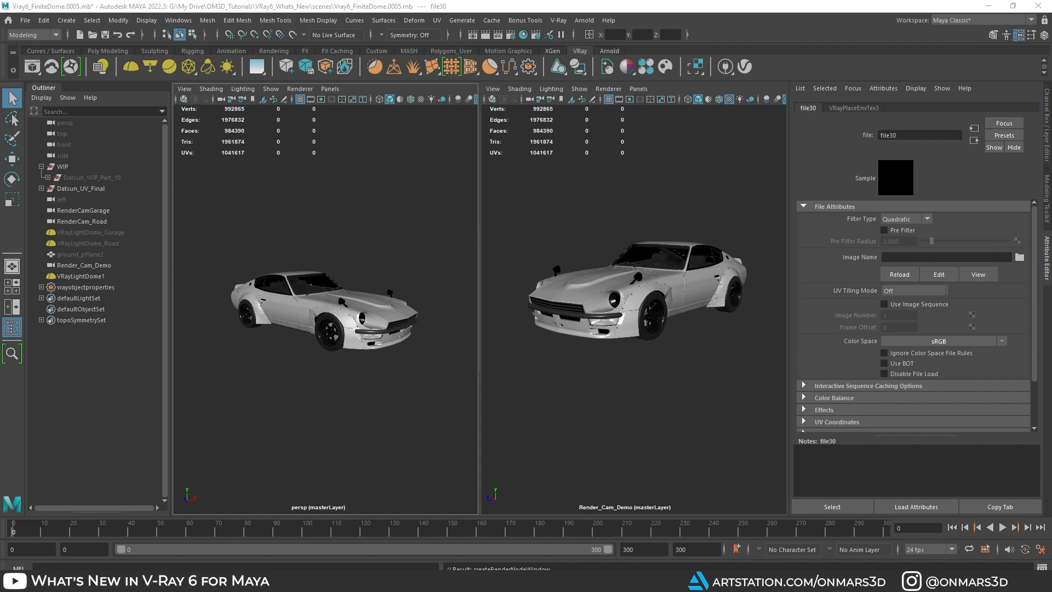
- Load derelict_highway_midday_4k.hdr from the project's sourceimages folder as the file texture's image
click(1019, 257)
drag(666, 81, 606, 68)
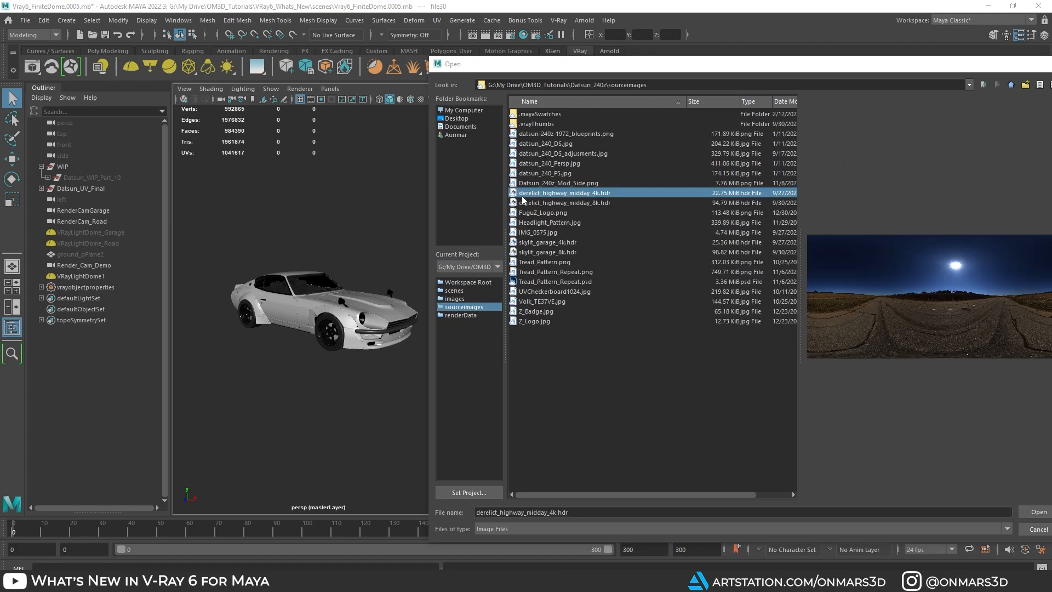
click(1036, 512)
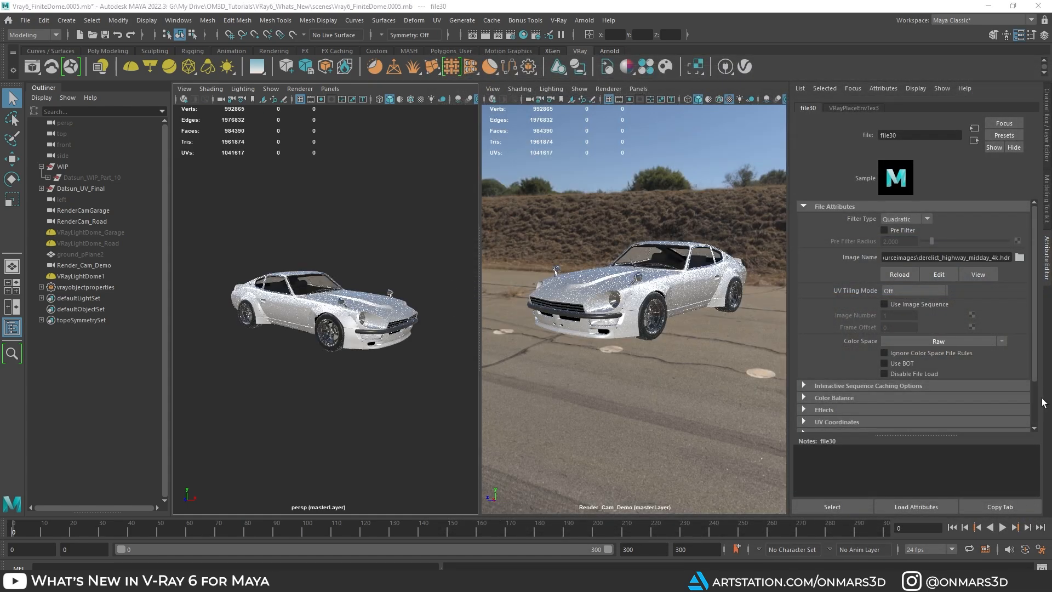
- Maximize the Render_Cam_Demo view and examine how the car sits against the HDRI backdrop from different angles
key(space)
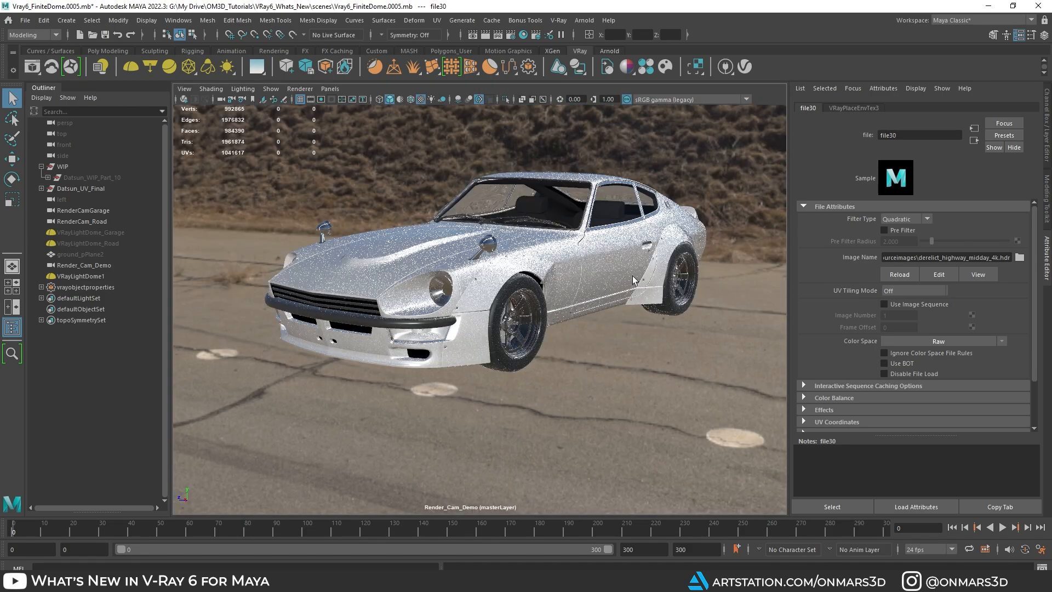
alt+drag(632, 275, 471, 164)
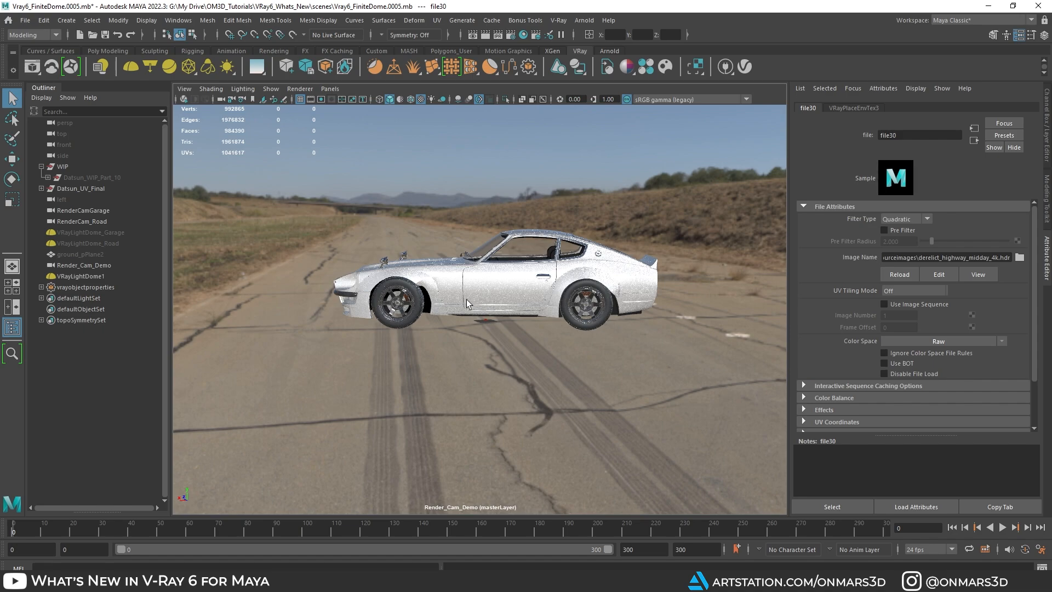
alt+drag(466, 299, 569, 245)
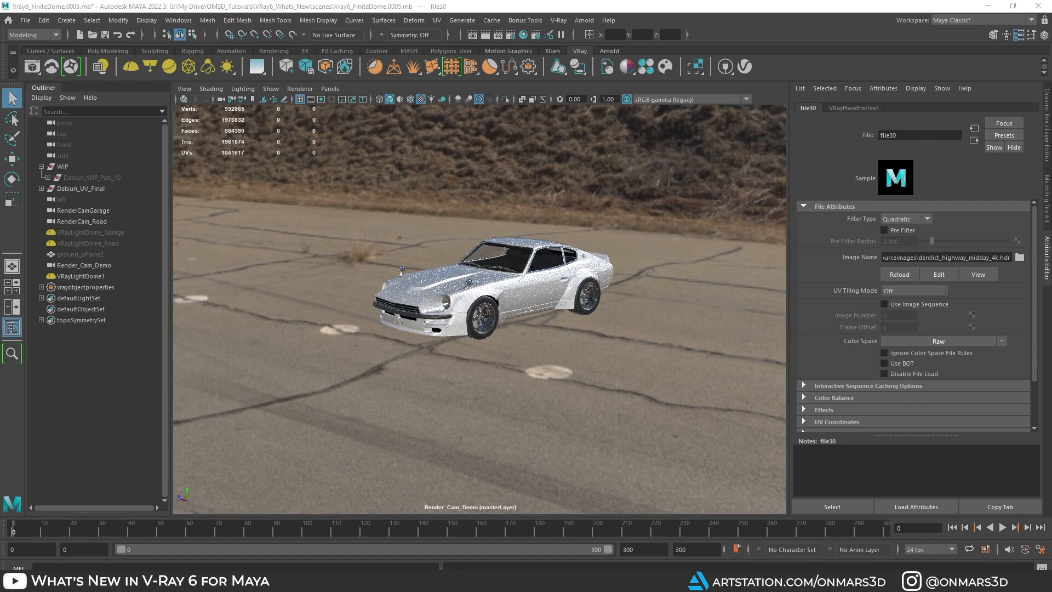
- Bring the V-Ray Frame Buffer over the viewport and shrink its window so the attribute settings stay uncovered
drag(1051, 268, 711, 109)
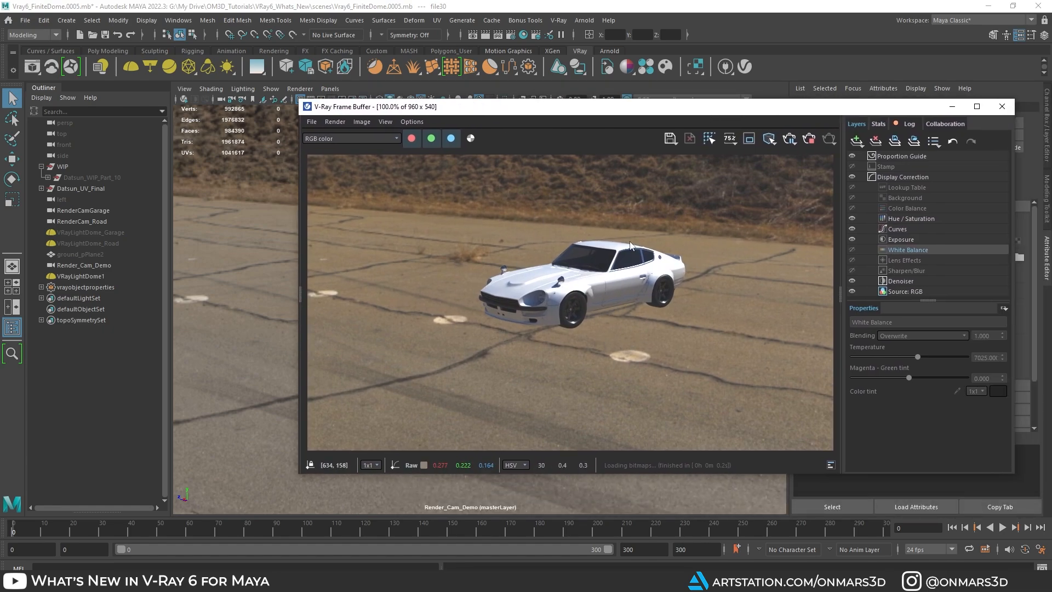
drag(582, 116, 440, 127)
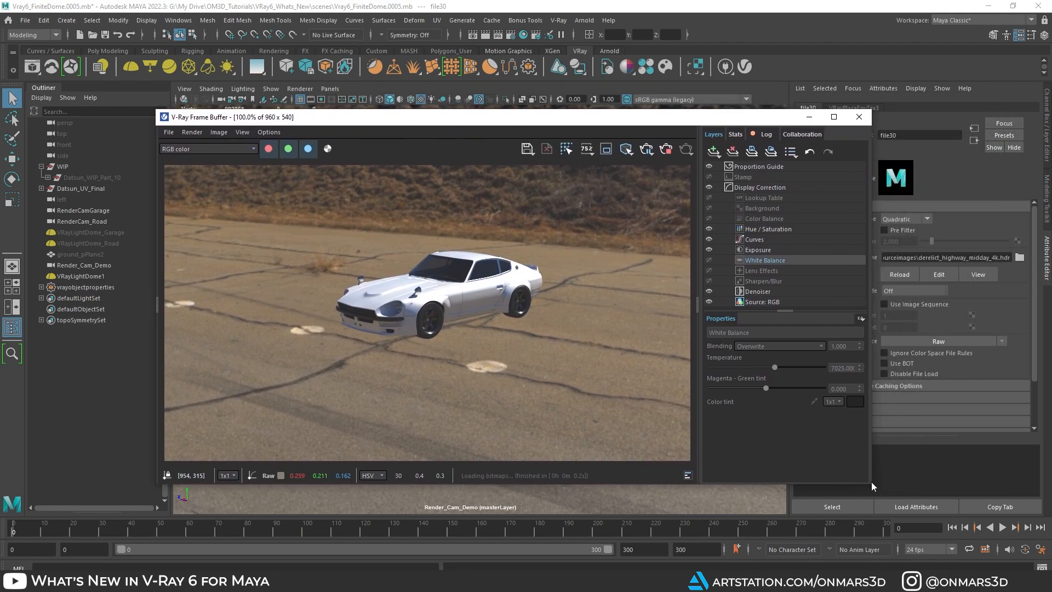
drag(871, 481, 735, 473)
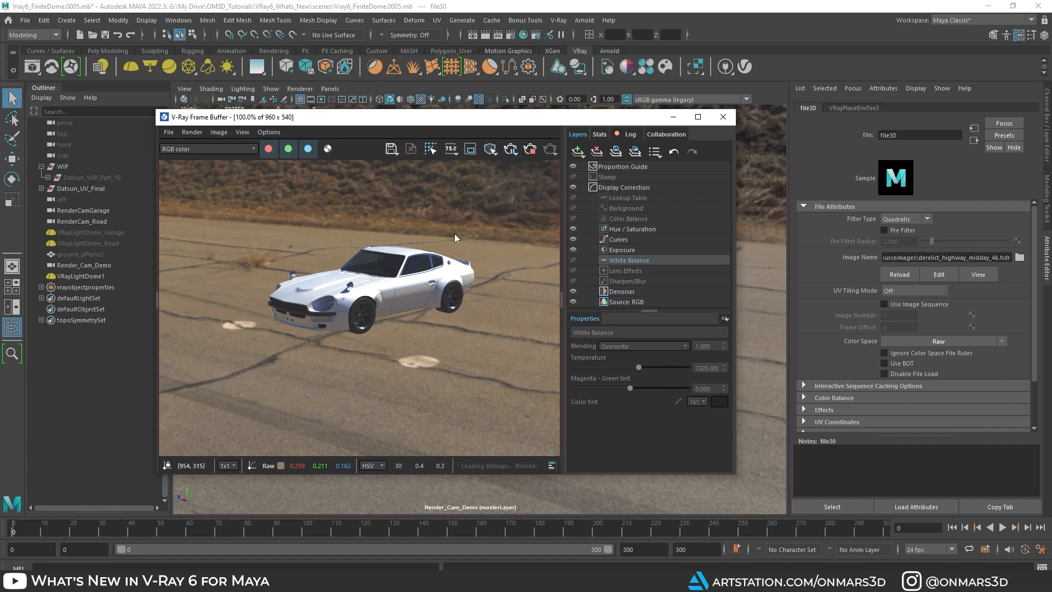
- Enable Finite Dome on VRayLightDome1 and try a Finite Radius of 500 before setting it to 5000
click(88, 276)
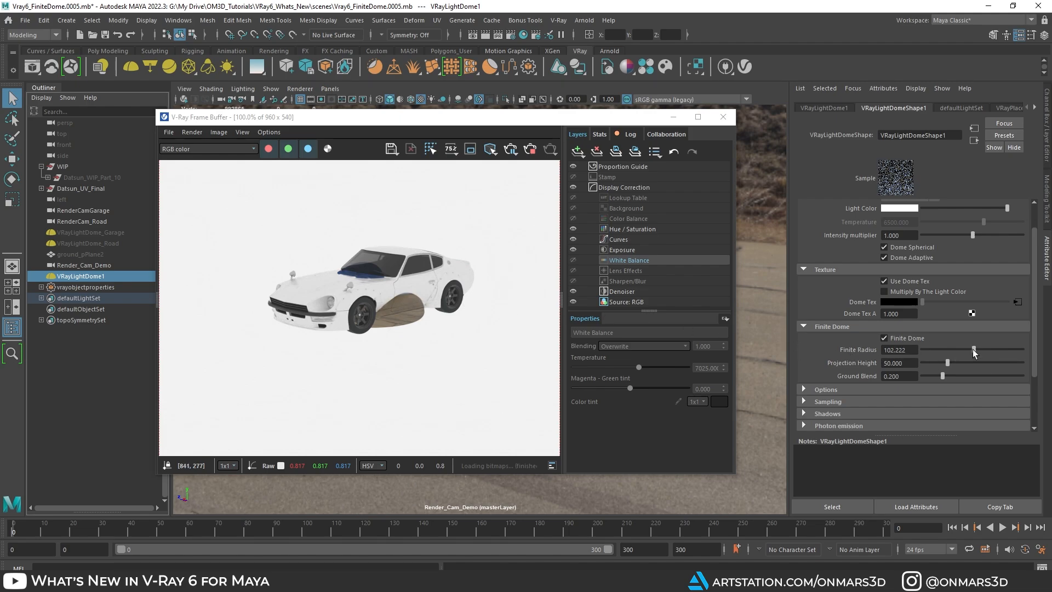
click(1008, 350)
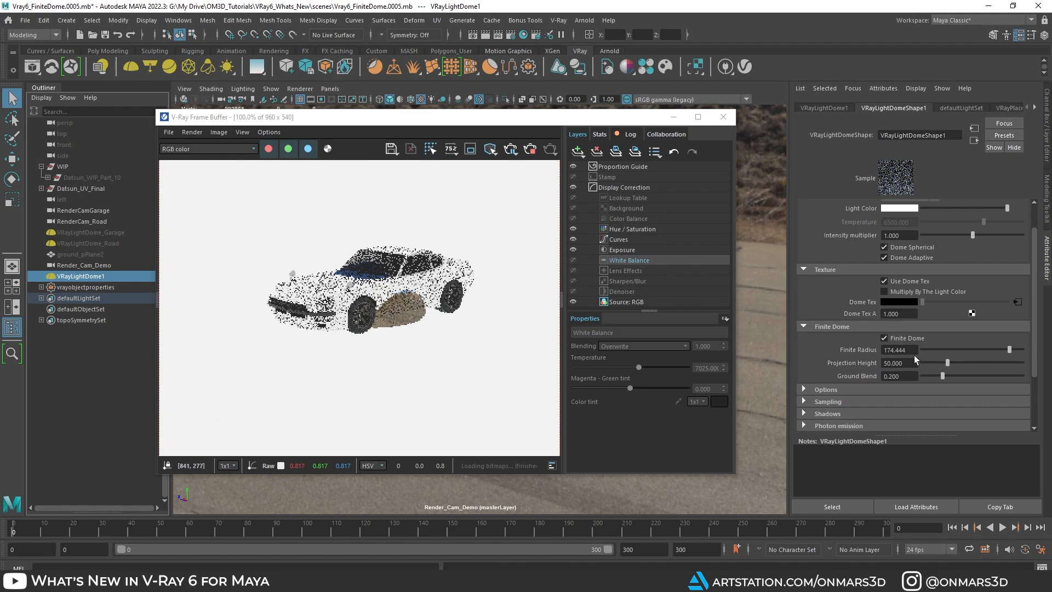
double_click(898, 350)
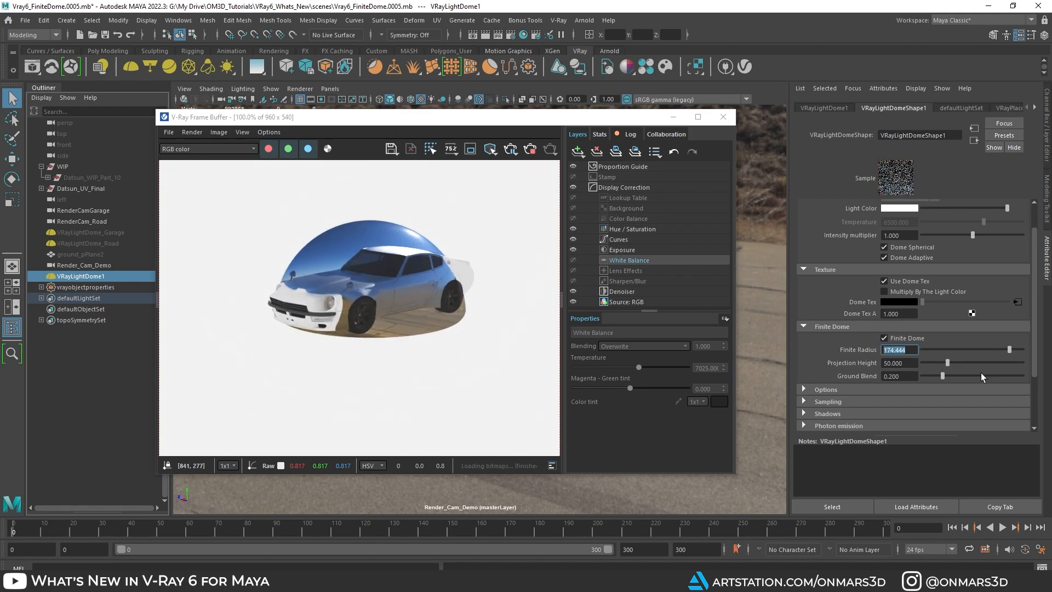
text(500)
key(Return)
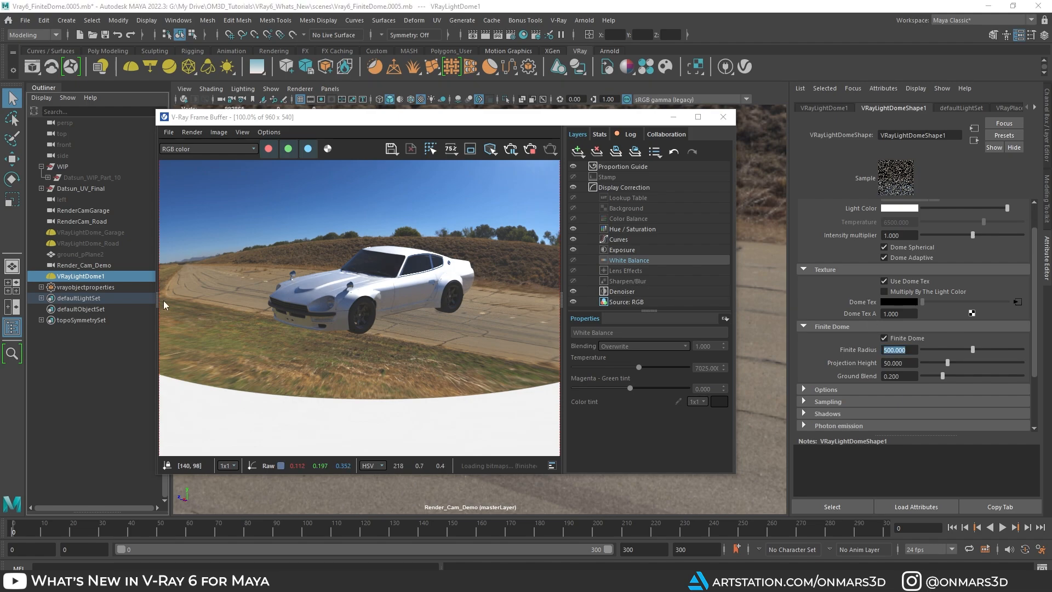
click(891, 350)
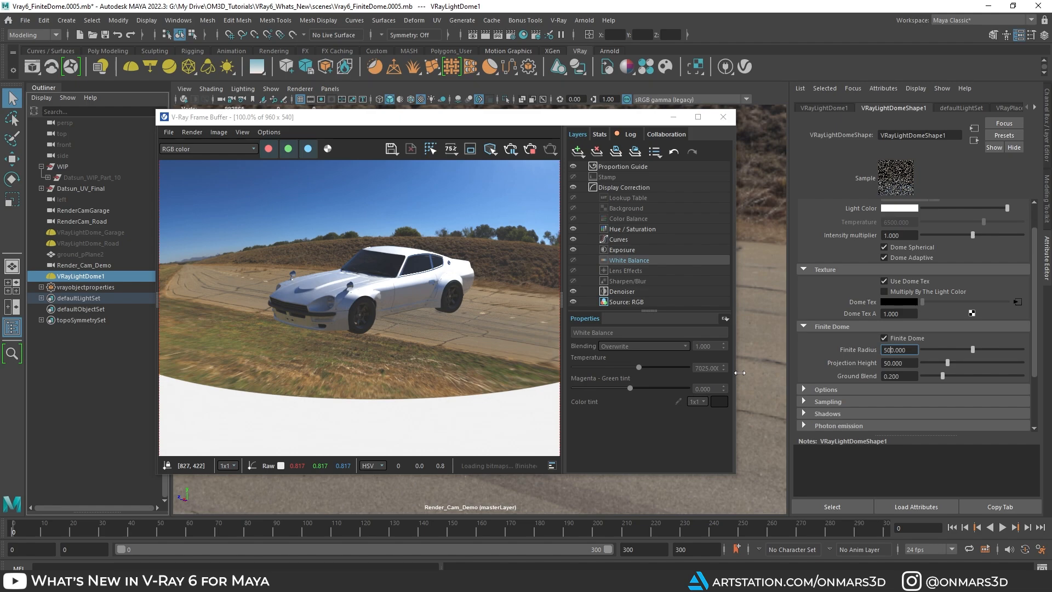
key(Return)
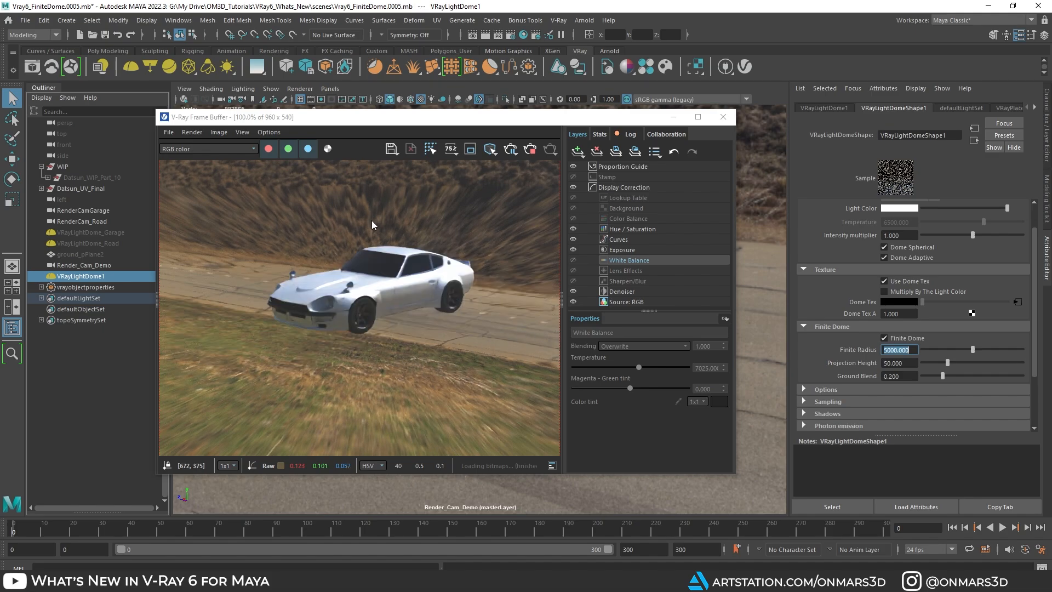
- Examine the projected ground around the car in the live render from several Render_Cam_Demo angles
drag(520, 118, 824, 101)
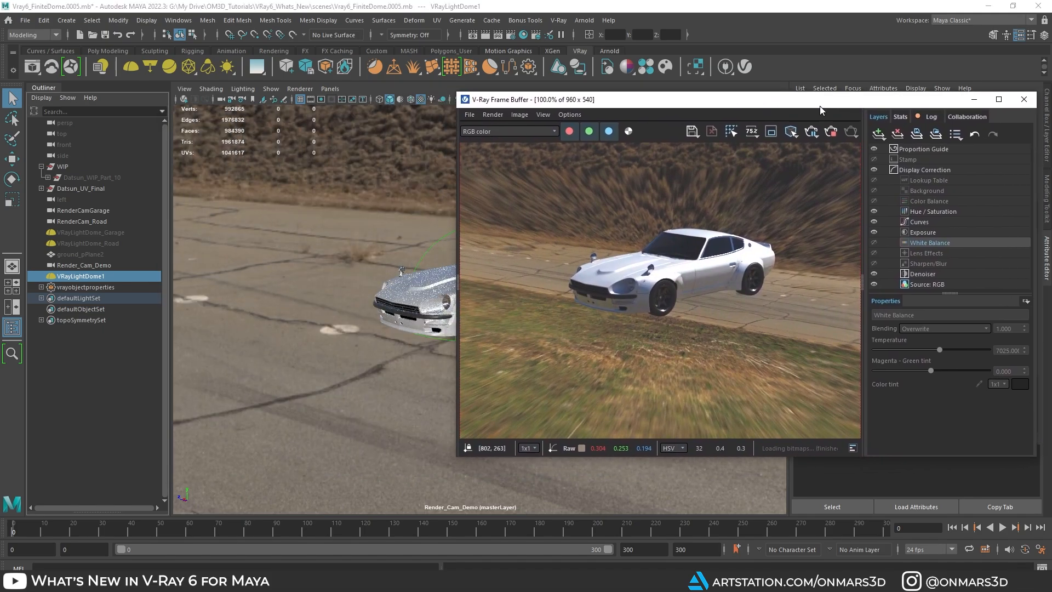
alt+drag(382, 305, 262, 315)
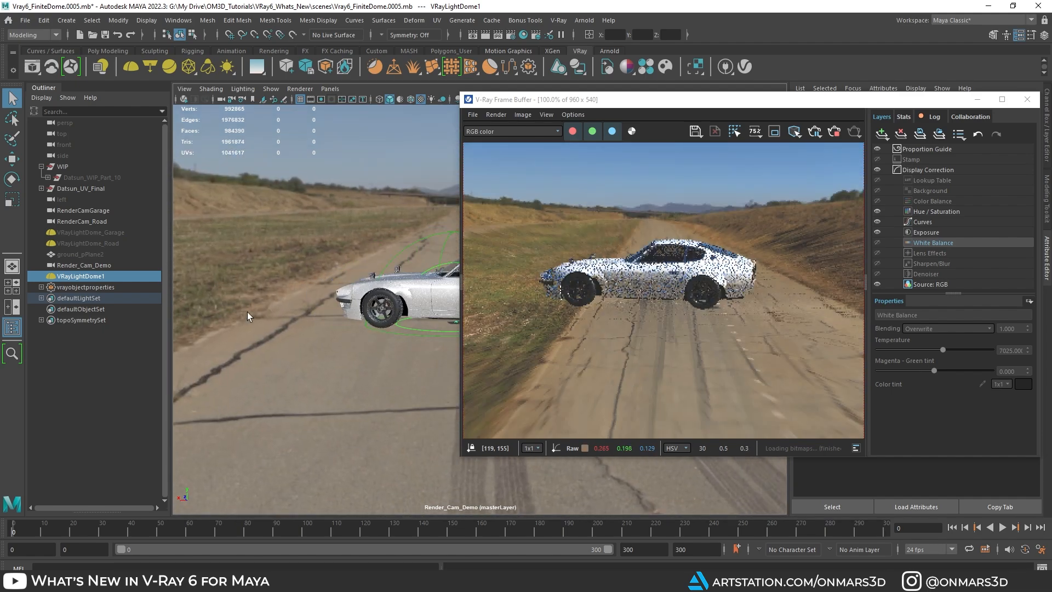
drag(635, 104, 389, 217)
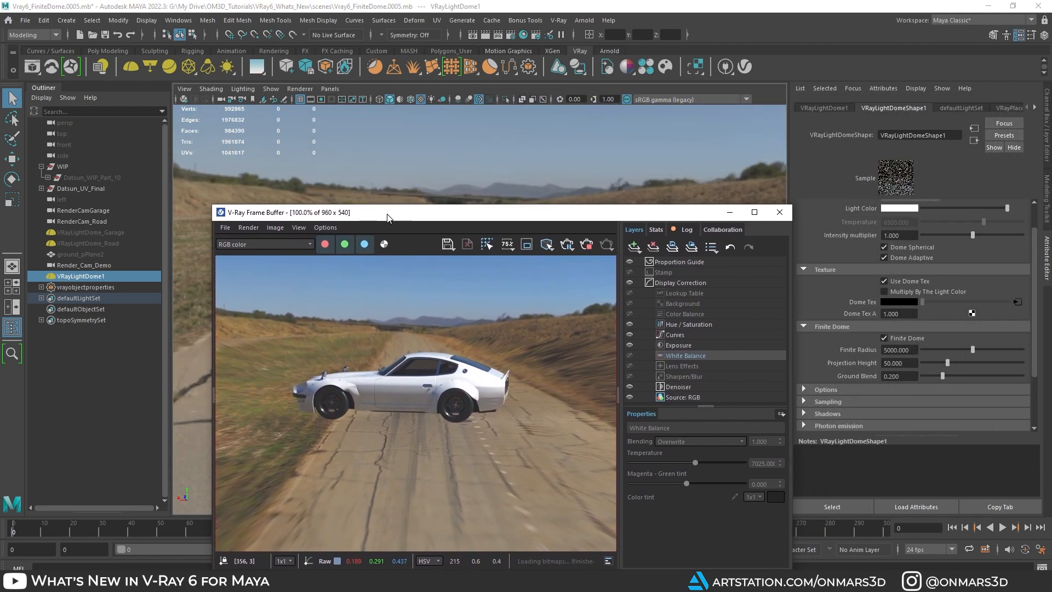
click(68, 265)
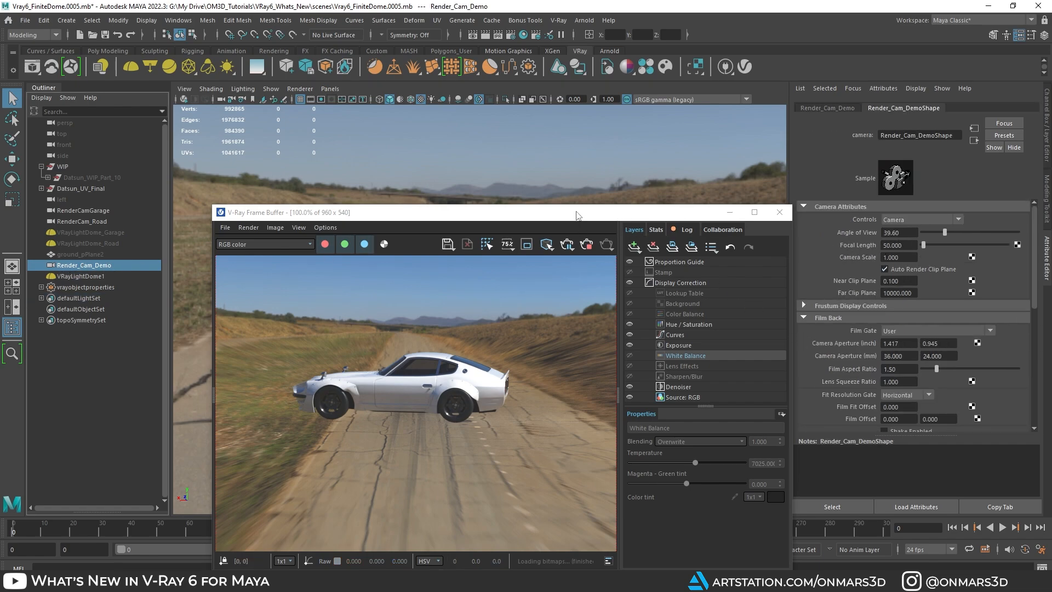
drag(577, 215, 848, 154)
alt+right_drag(347, 313, 364, 313)
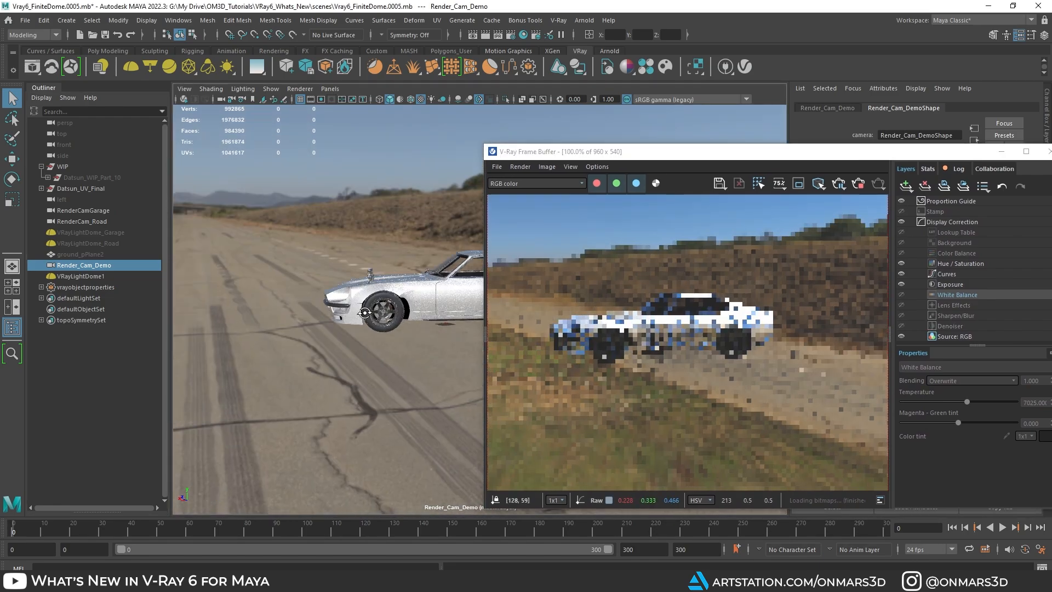
alt+drag(364, 313, 333, 312)
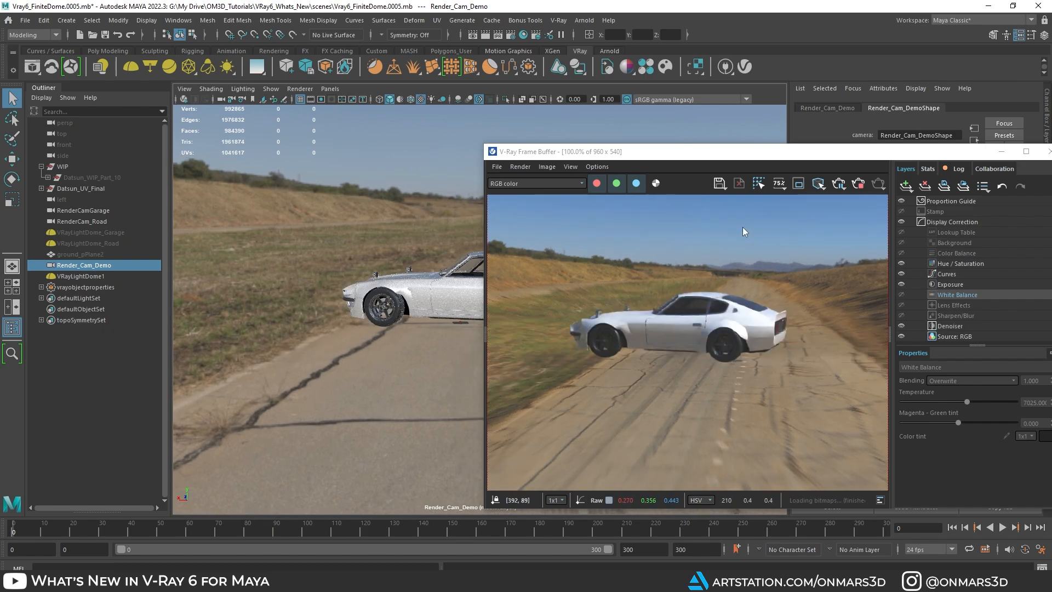
drag(774, 154, 494, 144)
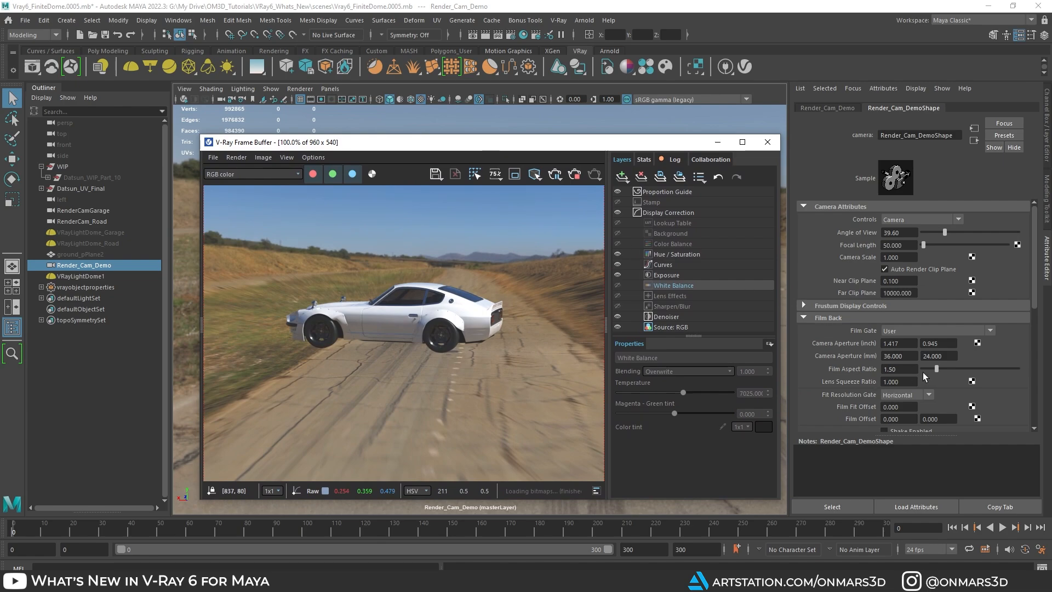
- Set the Finite Dome Projection Height of VRayLightDome1 to 135
click(98, 276)
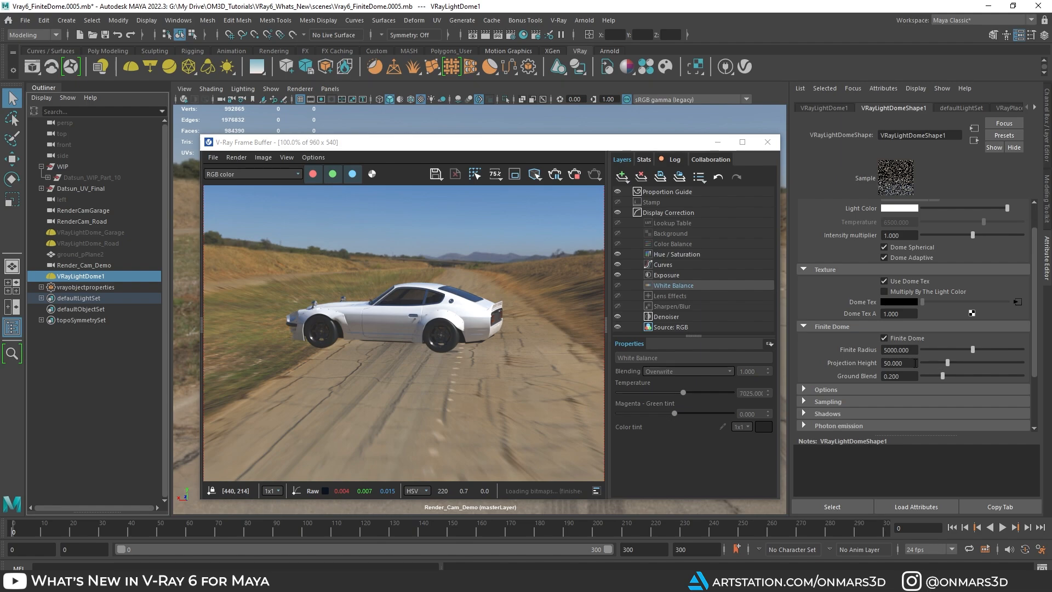
drag(910, 363, 854, 361)
text(135)
key(Return)
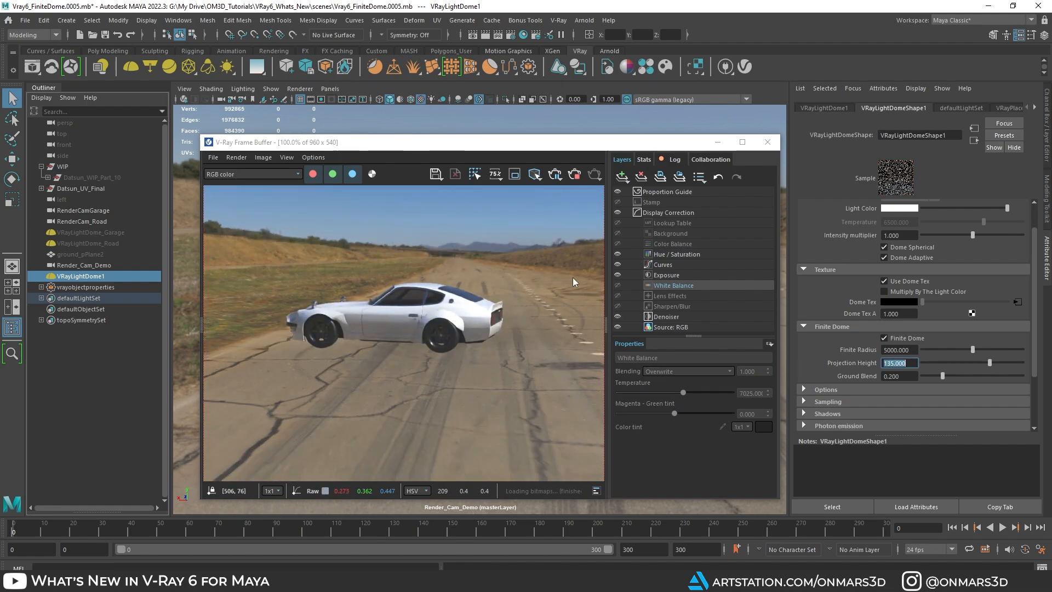
- Try a lower Projection Height of 93.333 on the finite dome and return it to 135
drag(991, 362, 968, 363)
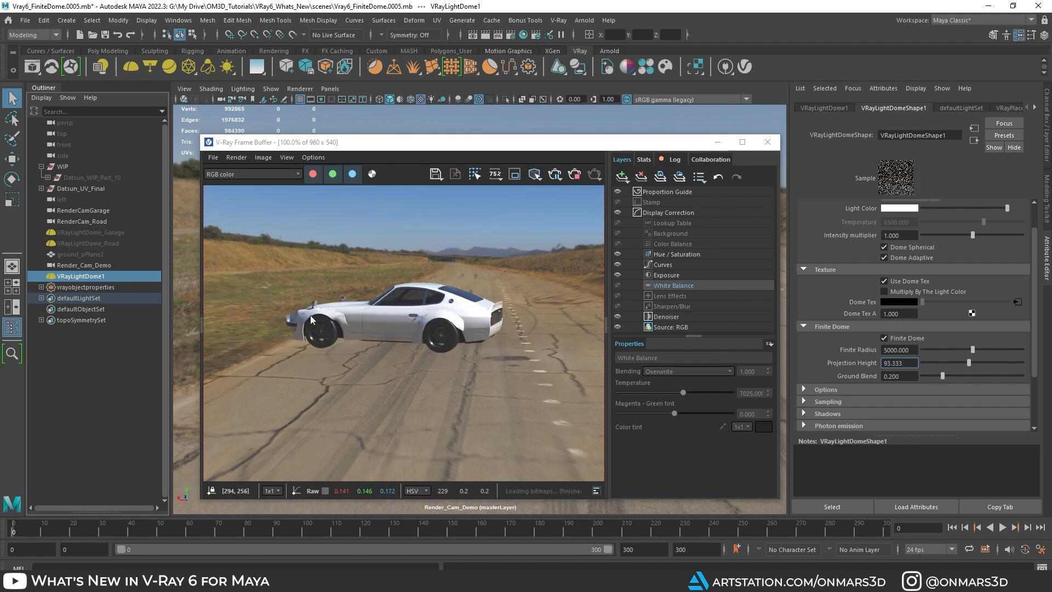
double_click(903, 361)
text(135)
key(Return)
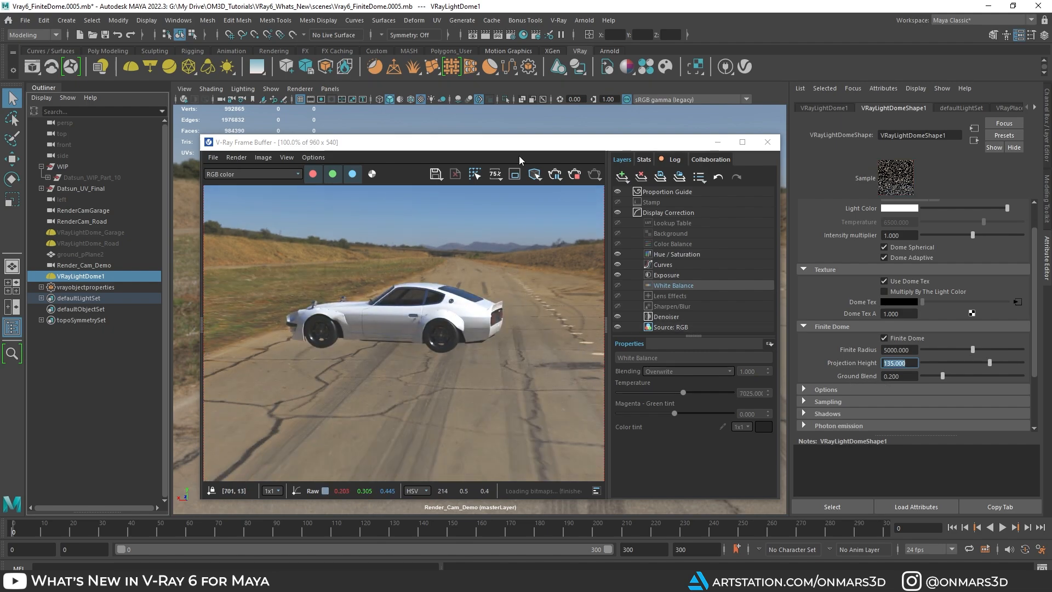
- Set the Horizontal rotation of the dome texture's environment placement to about 65 so the HDRI turns behind the car
drag(438, 142, 668, 127)
alt+drag(294, 309, 323, 318)
drag(716, 137, 467, 183)
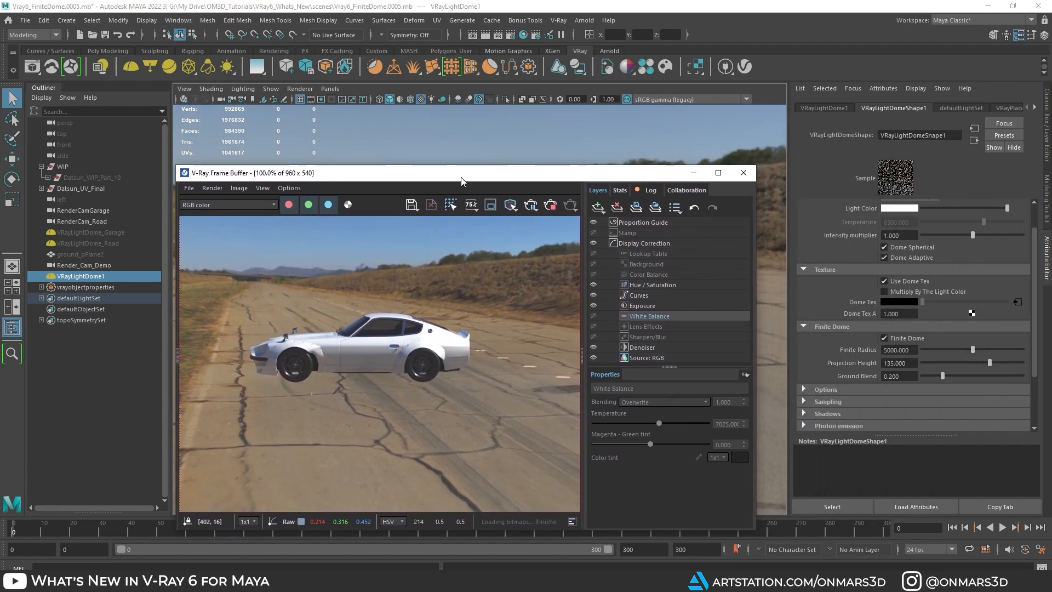
click(1018, 301)
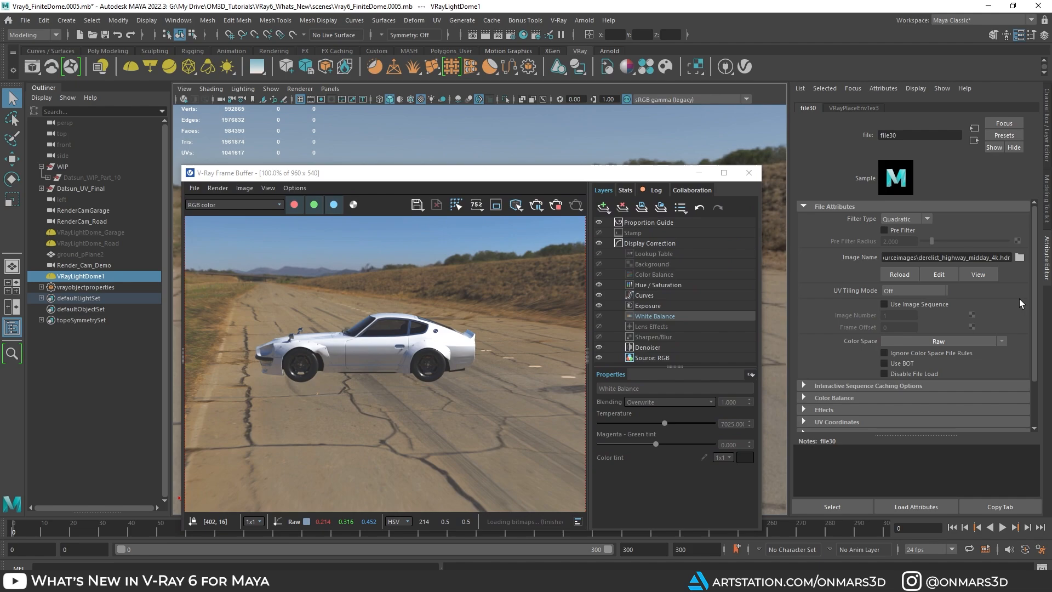
click(852, 107)
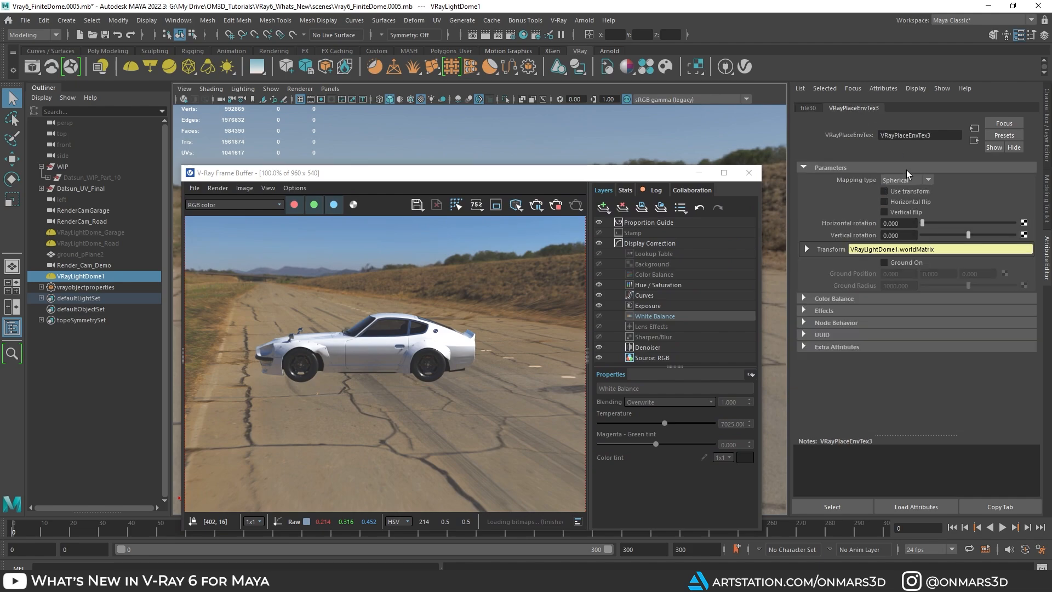
drag(922, 224, 938, 223)
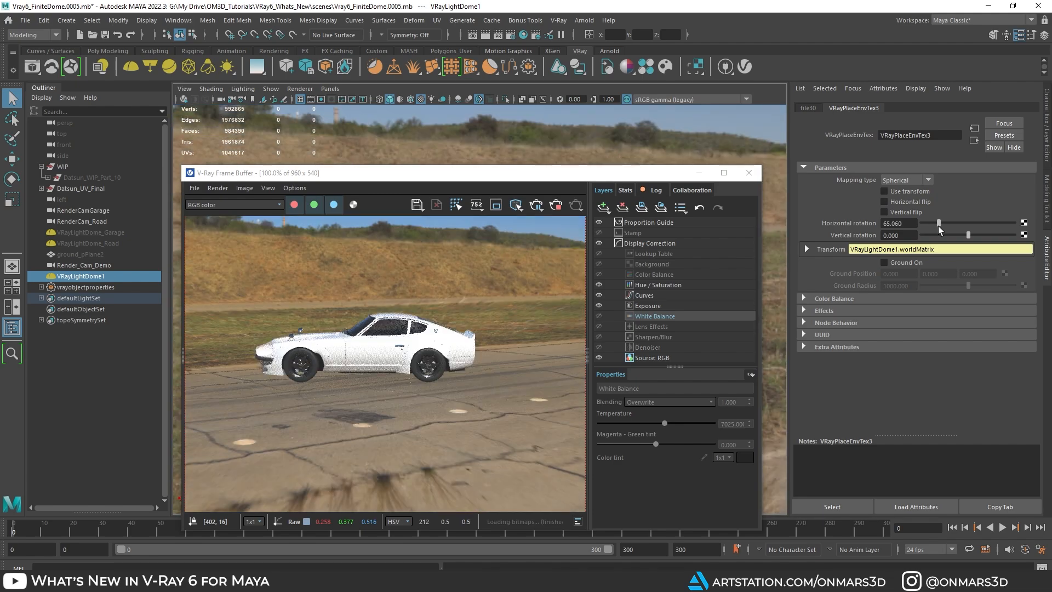
- Place the frame buffer over the front view and look through Render_Cam_Demo in the perspective viewport
drag(394, 181, 391, 125)
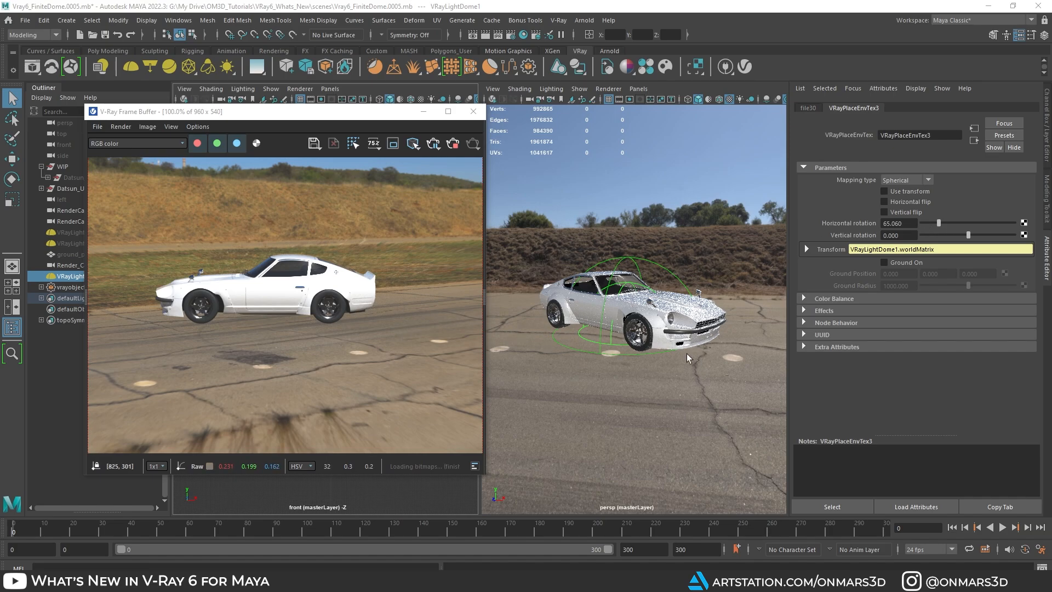
mouse_move(686, 353)
alt+mouse_down()
mouse_move(668, 356)
mouse_move(685, 358)
alt+mouse_up()
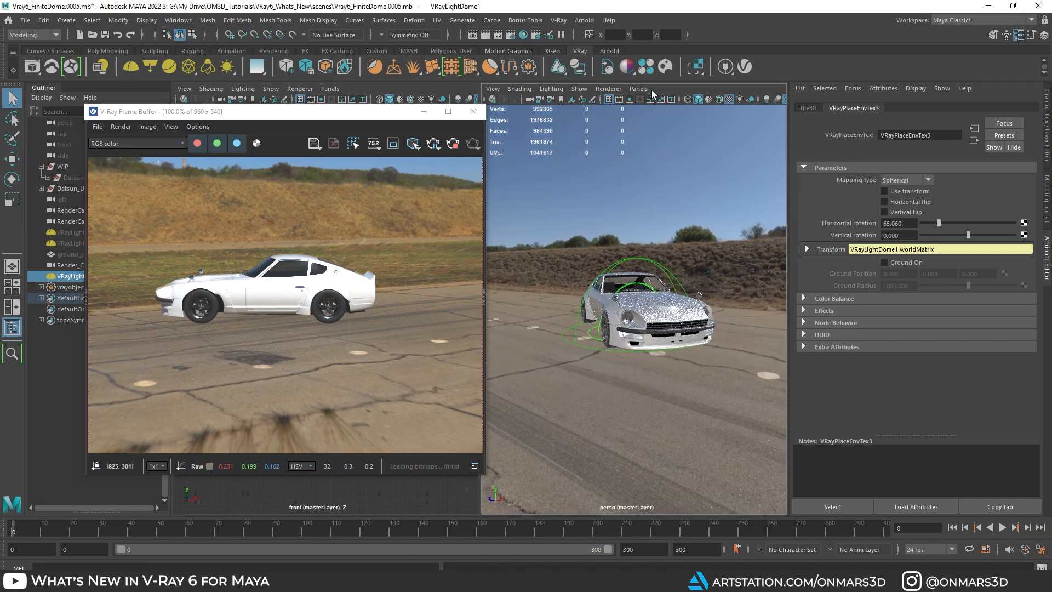
click(579, 89)
click(805, 124)
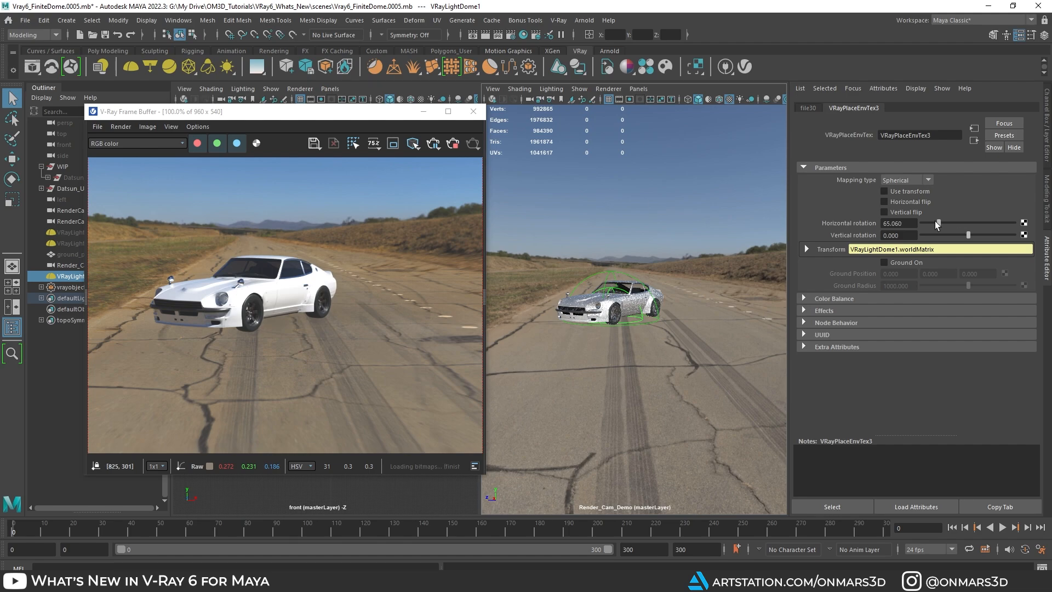
drag(936, 222, 939, 221)
scroll(676, 293, up, 4)
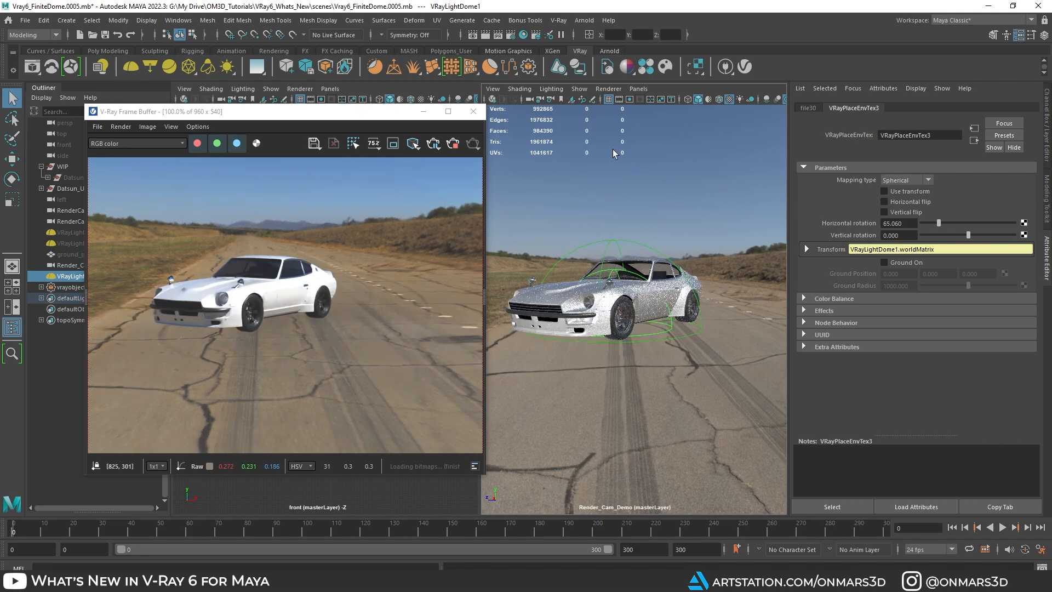
- Show the 960 x 540 resolution gate in the Render_Cam_Demo view and frame the car inside it
click(629, 99)
scroll(674, 305, down, 5)
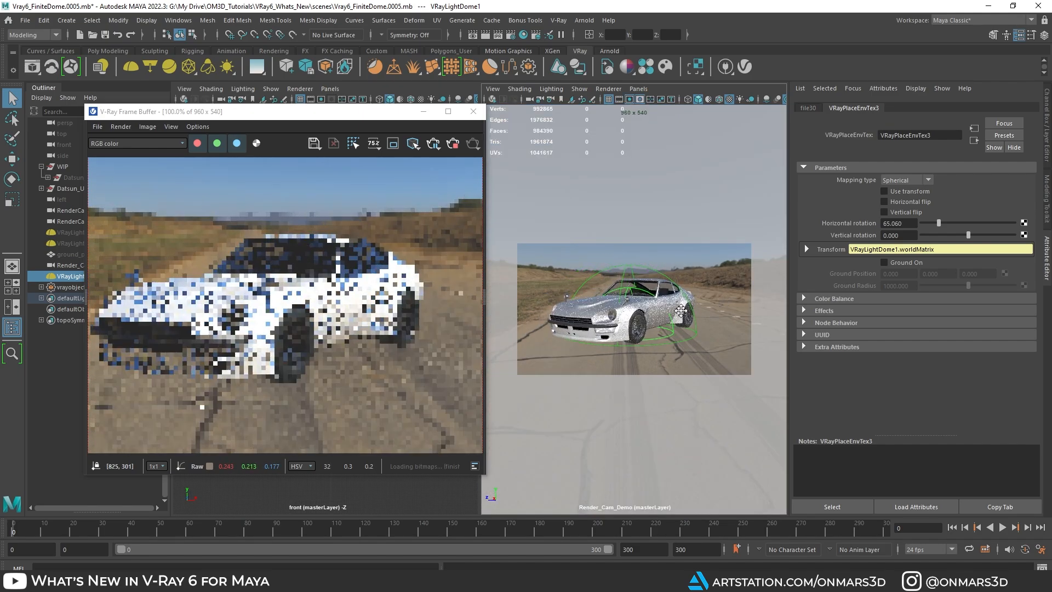
scroll(686, 303, up, 3)
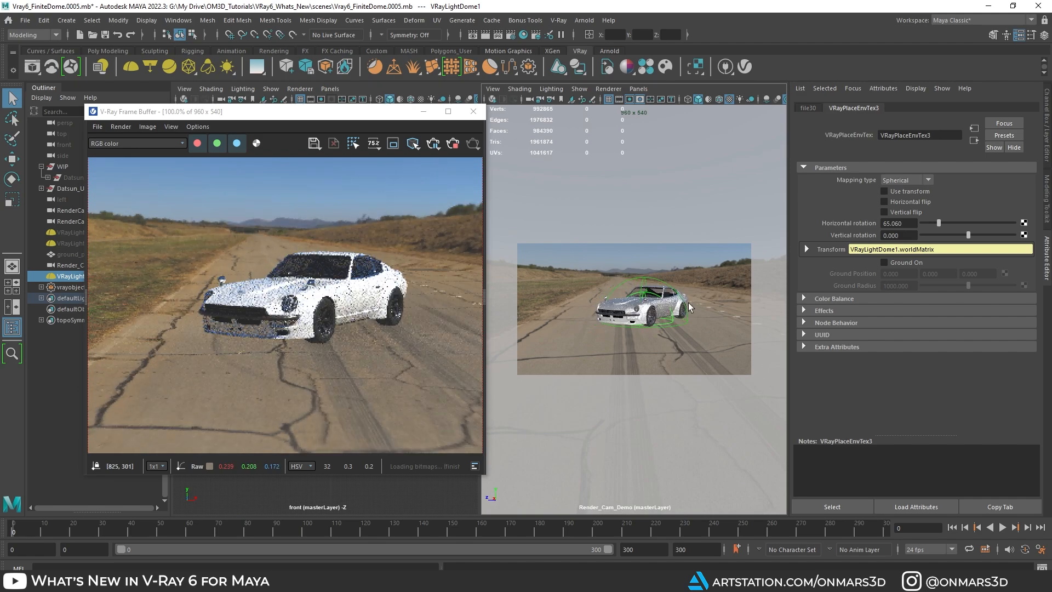
click(637, 101)
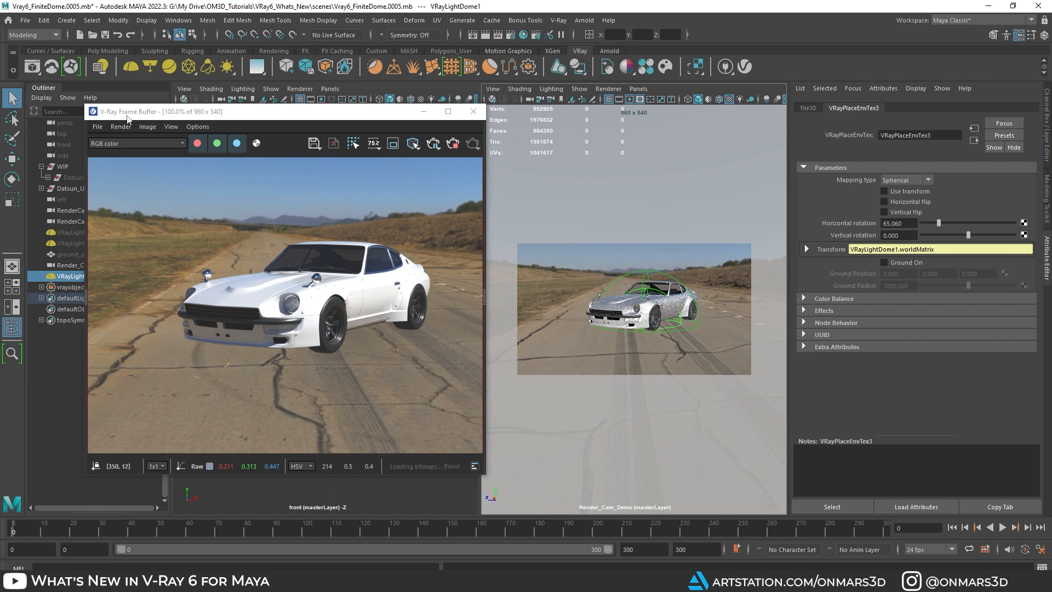
- Create a polygon plane beneath the car and scale it up until it covers the surrounding ground
shift+right_click(600, 248)
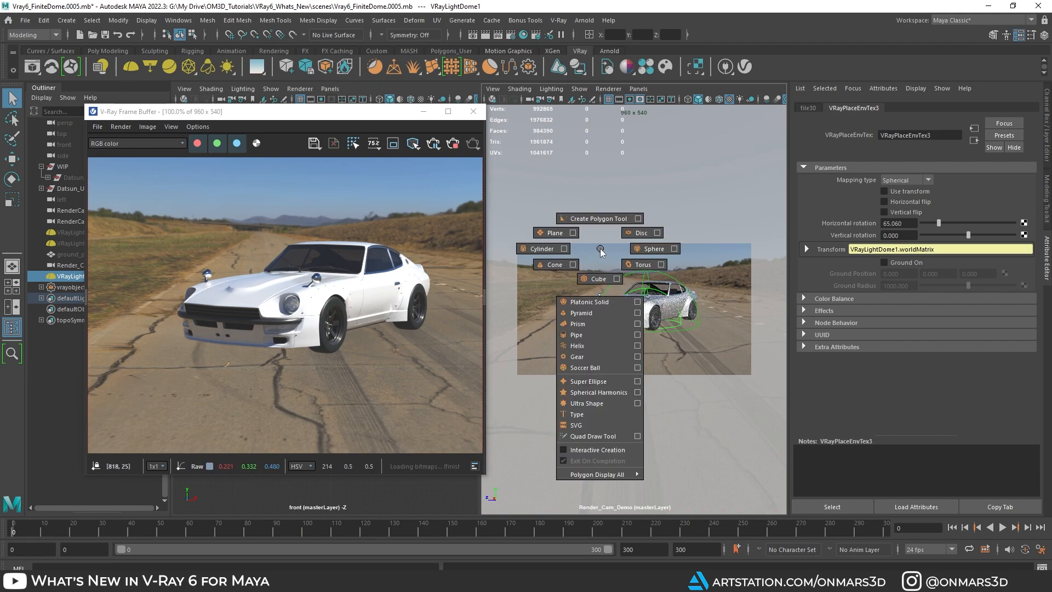
shift+right_drag(535, 234, 536, 235)
key(r)
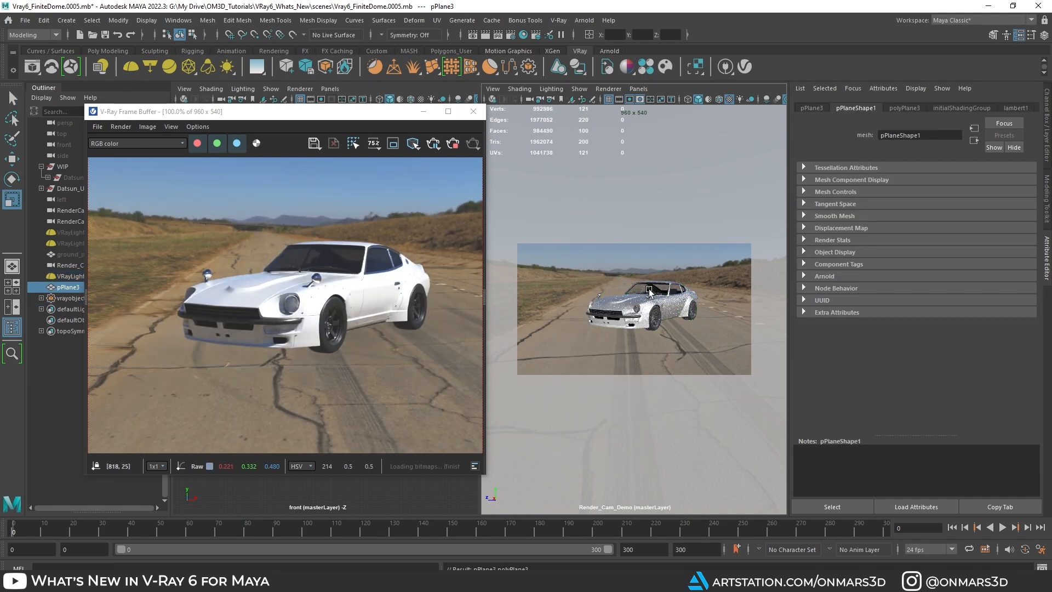
drag(636, 323, 890, 234)
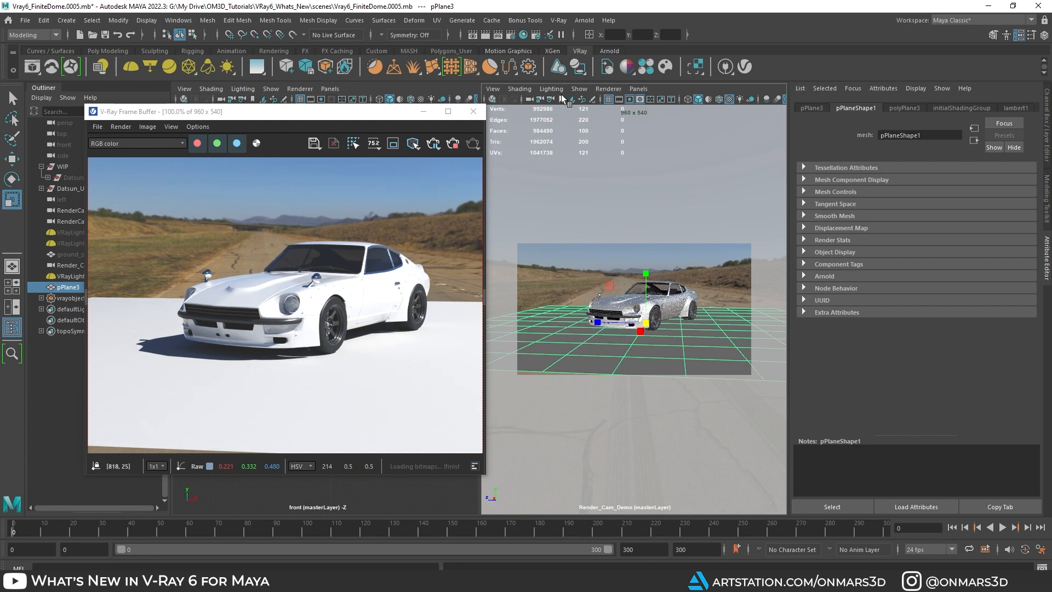
- Make the ground plane a shadow catcher with V-Ray object properties and check the car's ground shadow in the live render
click(584, 69)
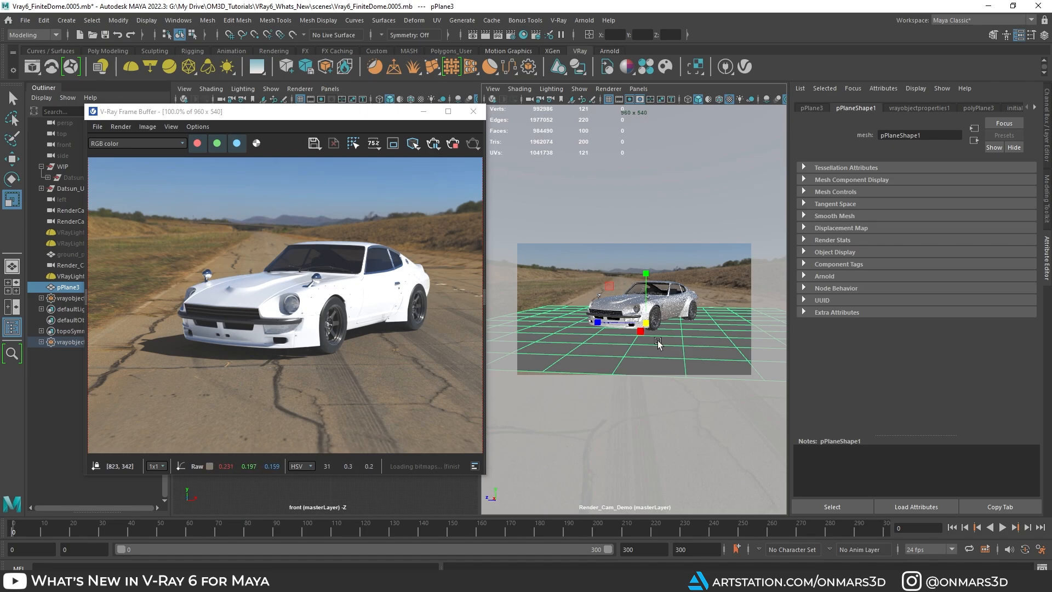
alt+drag(677, 355, 685, 356)
alt+middle_drag(685, 356, 647, 358)
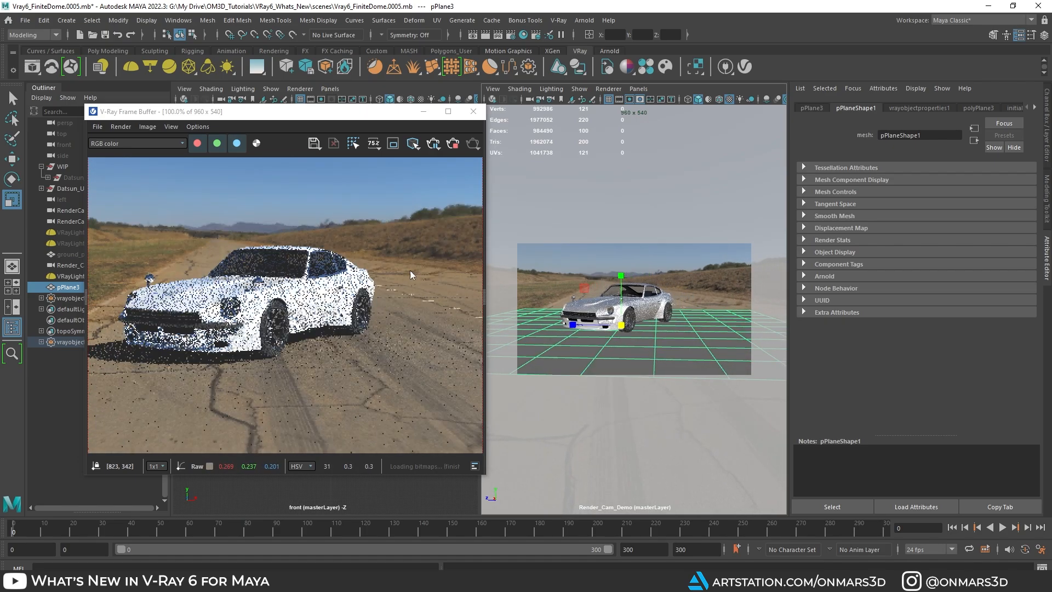
middle_drag(298, 254, 330, 251)
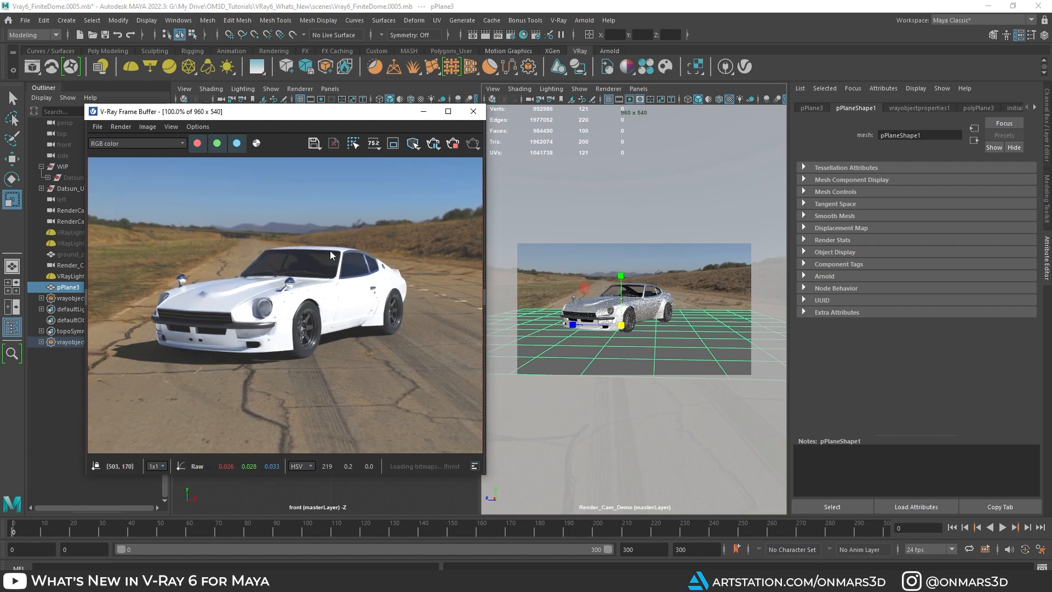
scroll(330, 251, down, 2)
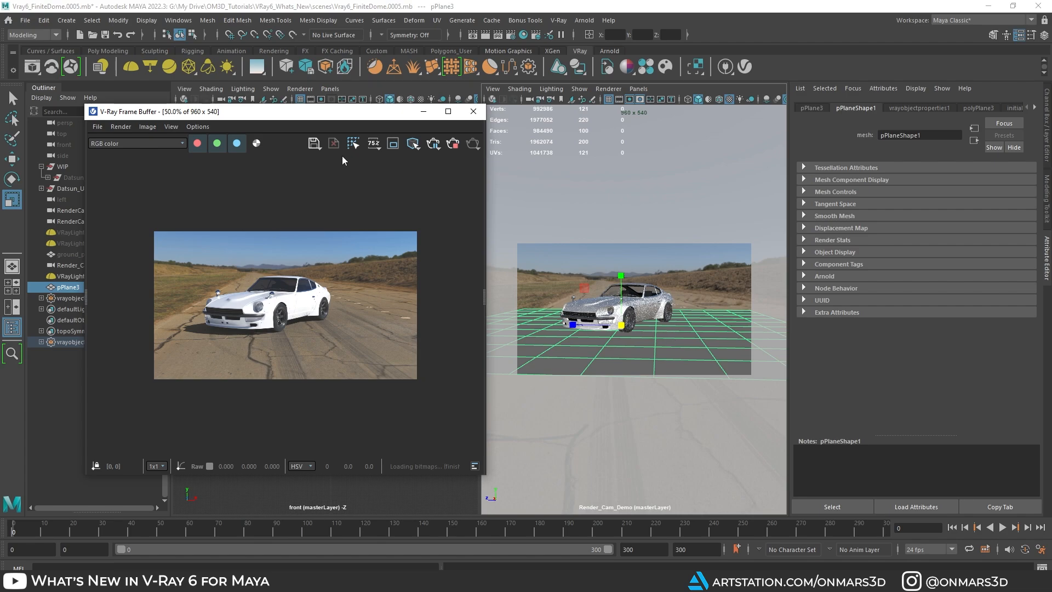
- Open the V-Ray Light Lister, turn off VRayLightDome1 and turn on VRayLightDome_Road
drag(394, 114, 404, 122)
click(443, 152)
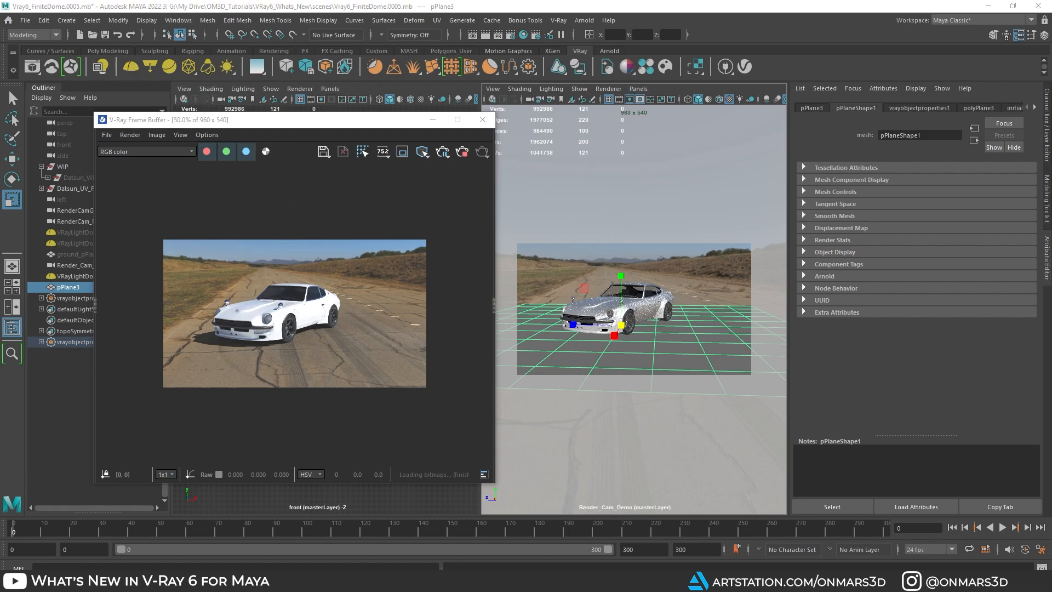
drag(890, 193, 845, 143)
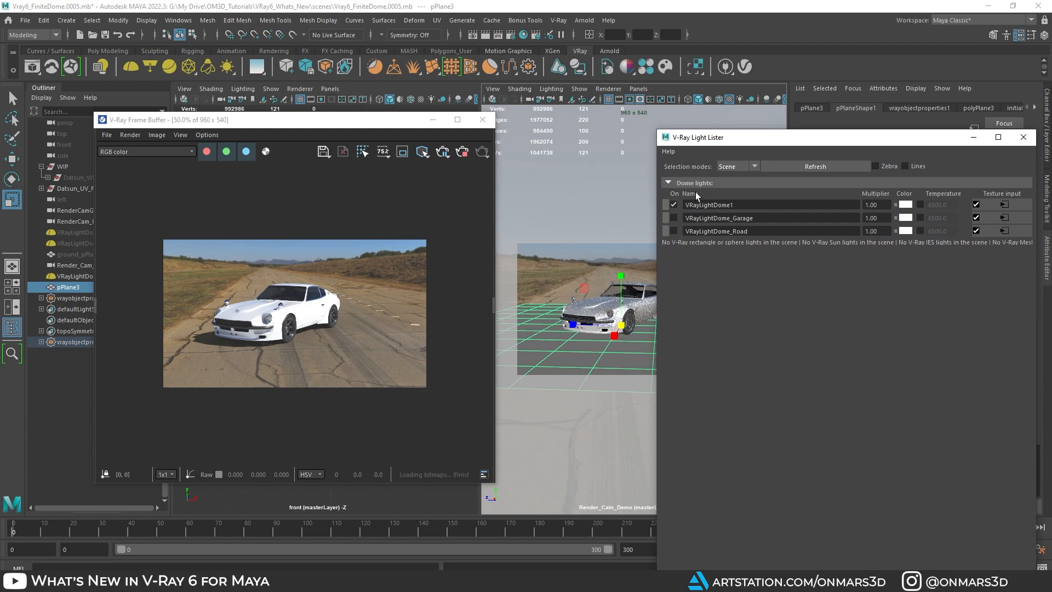
click(674, 205)
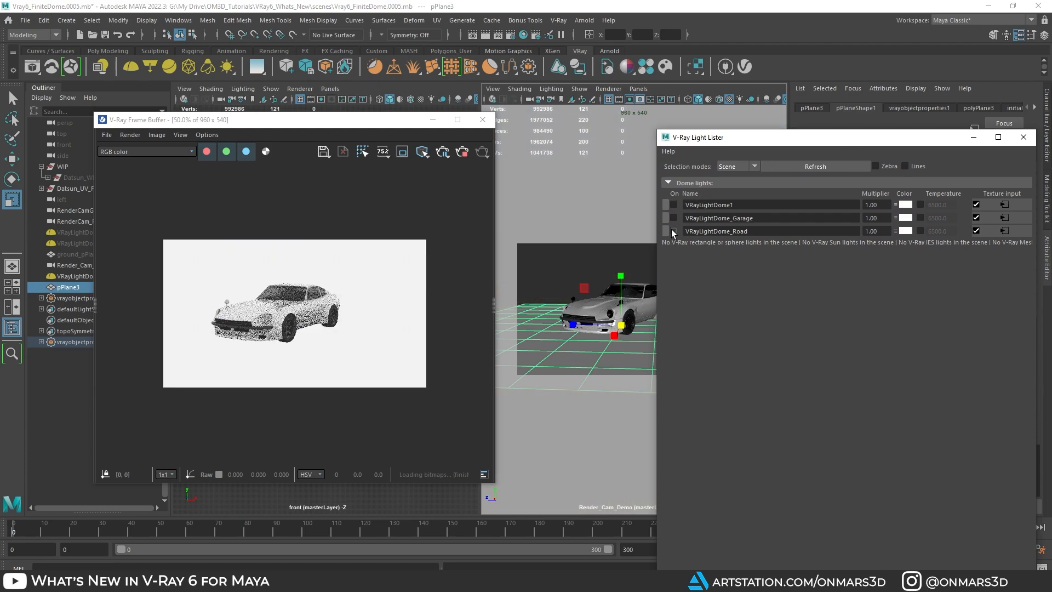
click(674, 231)
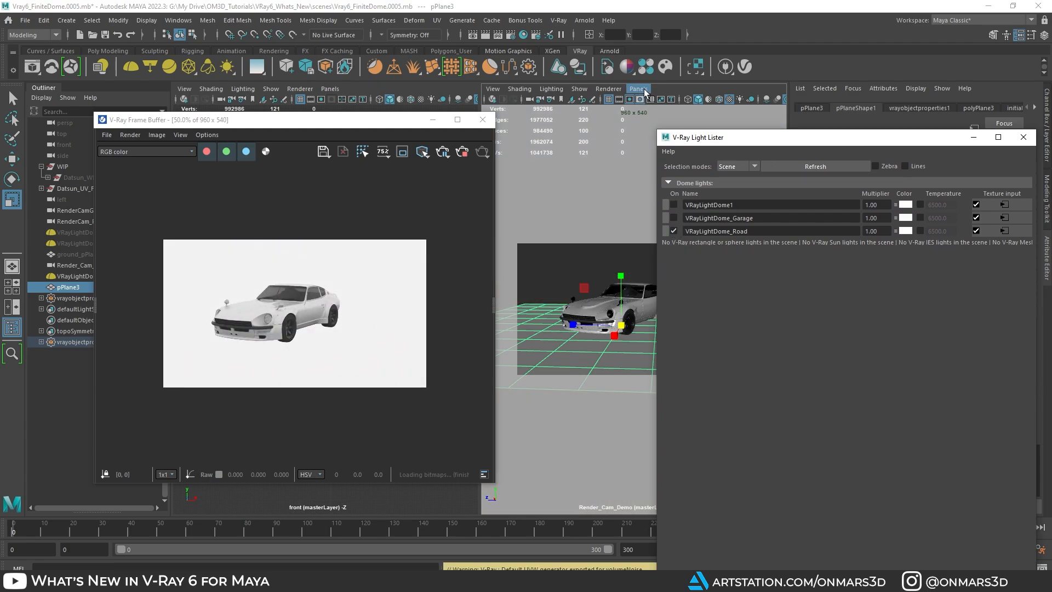
- Look through RenderCam_Road, stop the interactive render and start a production render of that view
click(640, 89)
mouse_move(652, 98)
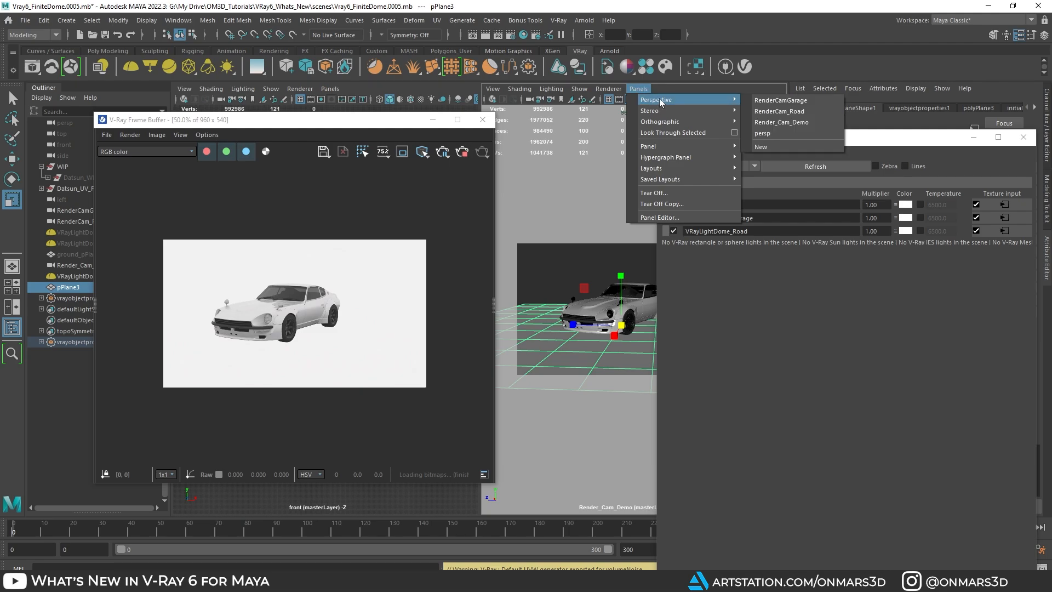
click(778, 111)
click(462, 154)
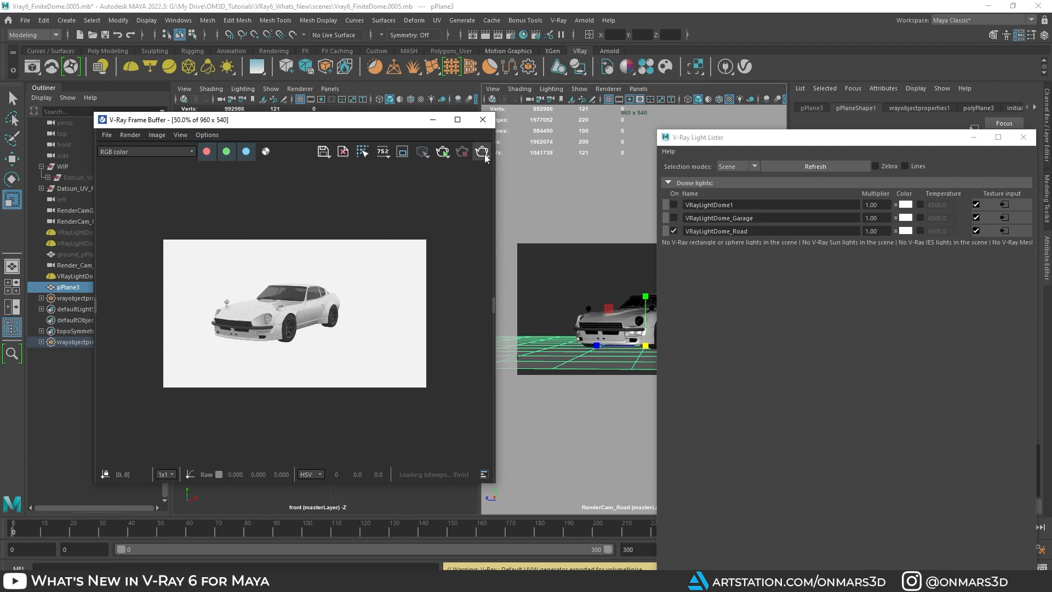
click(483, 153)
click(520, 234)
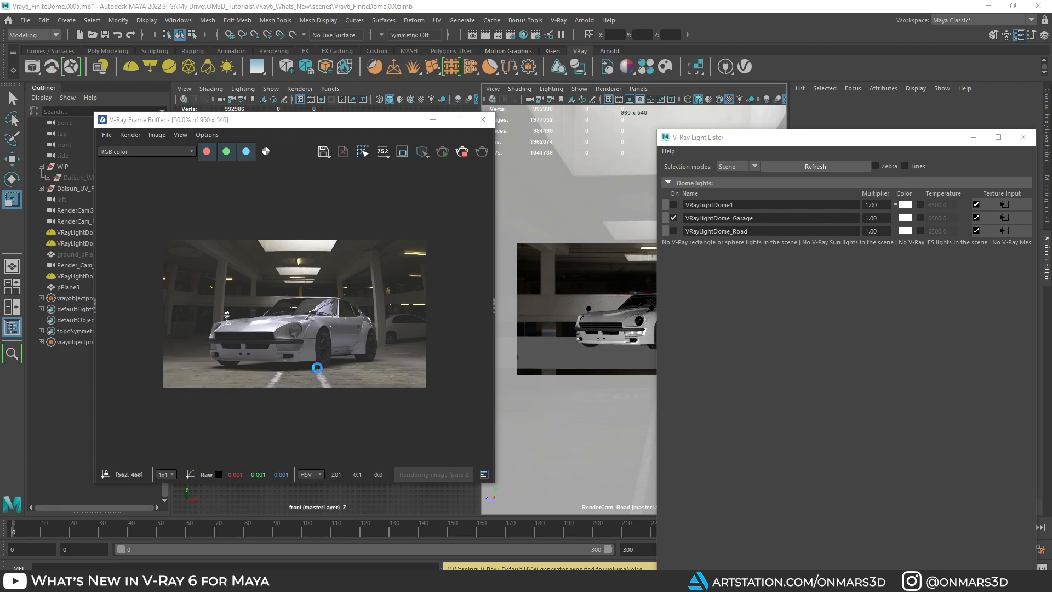
- Select VRayLightDome_Garage and check its Finite Dome settings with the Light Lister moved clear of the attributes
drag(308, 120, 358, 121)
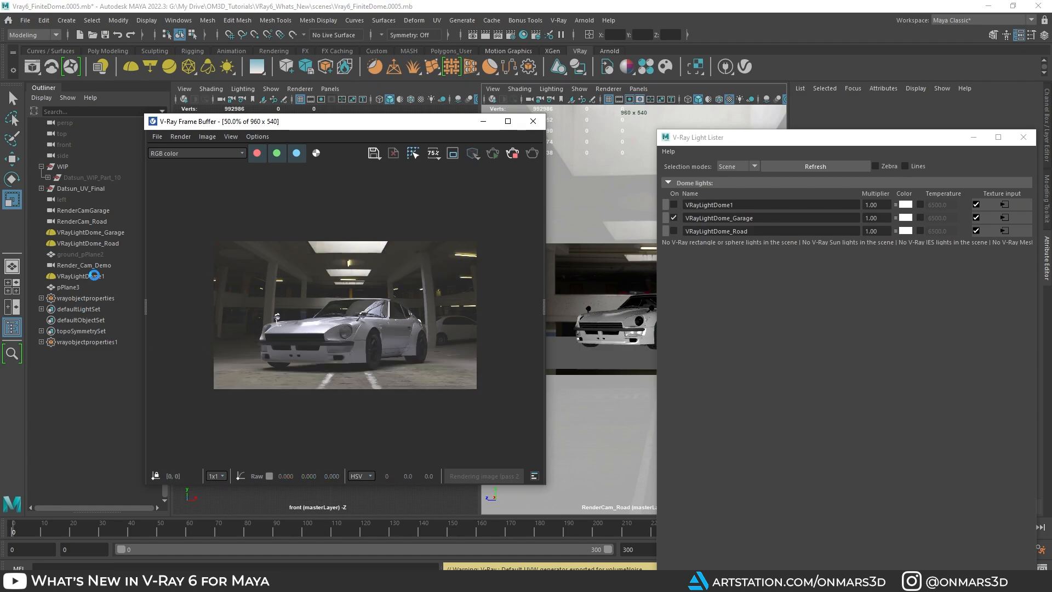
click(114, 233)
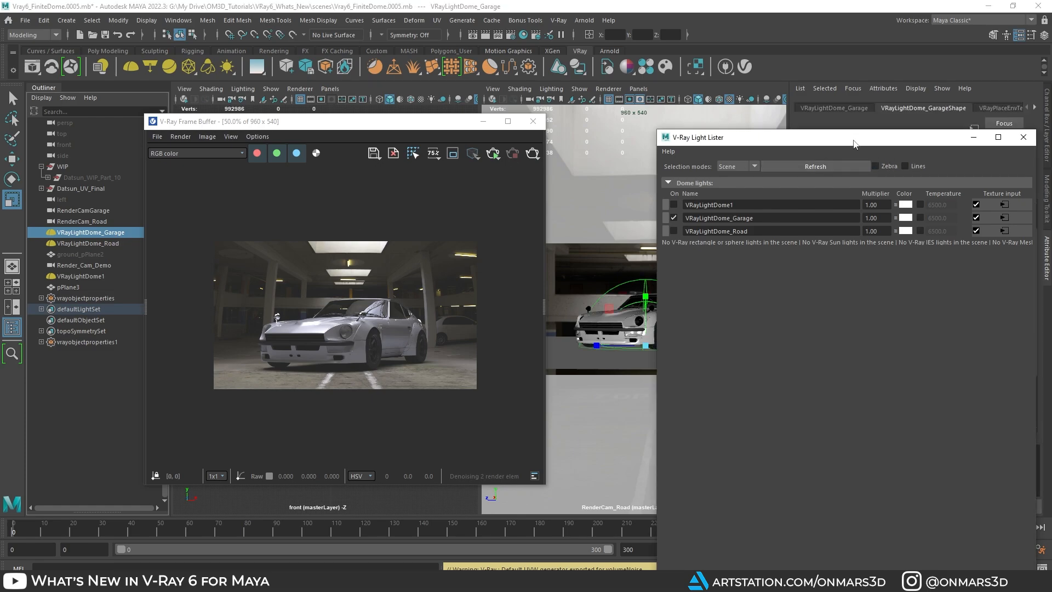
drag(853, 142, 587, 129)
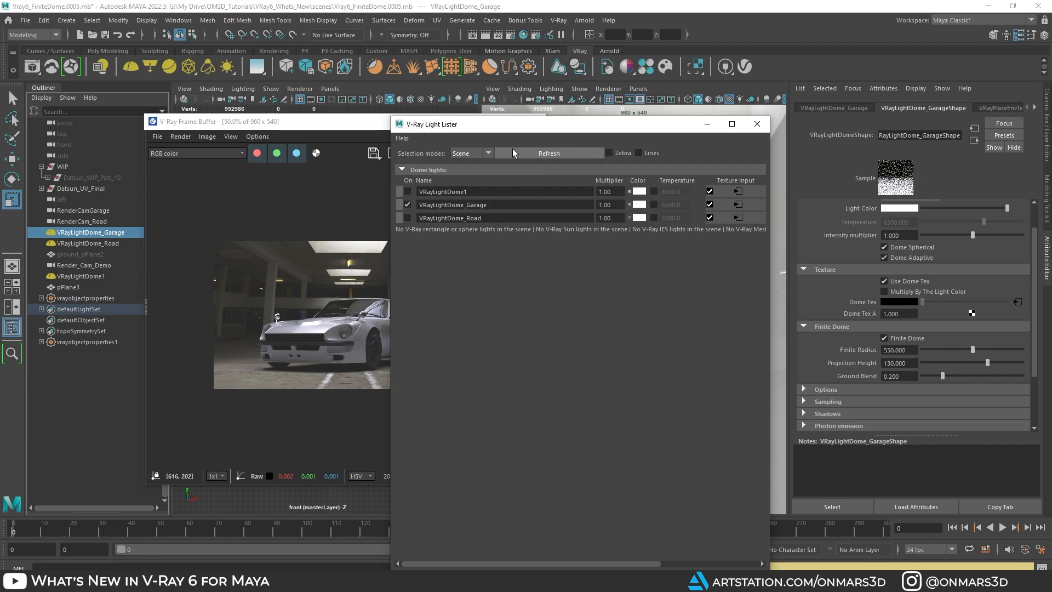
drag(544, 130, 727, 122)
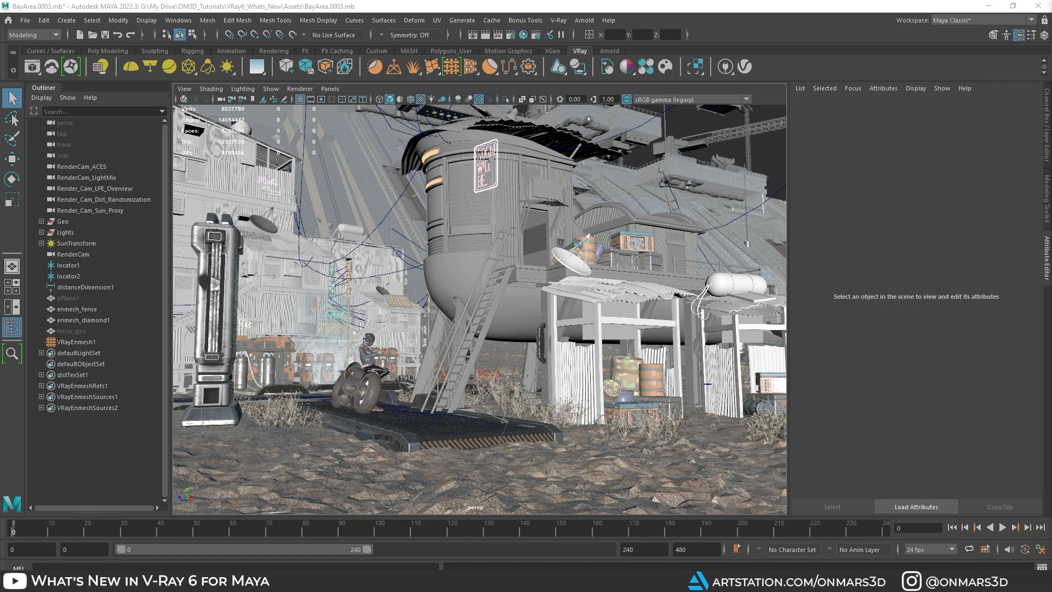
- Examine the raised platform with the barrels and crates in the BayArea scene from closer angles
alt+drag(535, 390, 439, 348)
alt+middle_drag(439, 347, 488, 333)
alt+drag(488, 333, 542, 320)
alt+right_drag(543, 320, 595, 357)
alt+drag(595, 357, 596, 295)
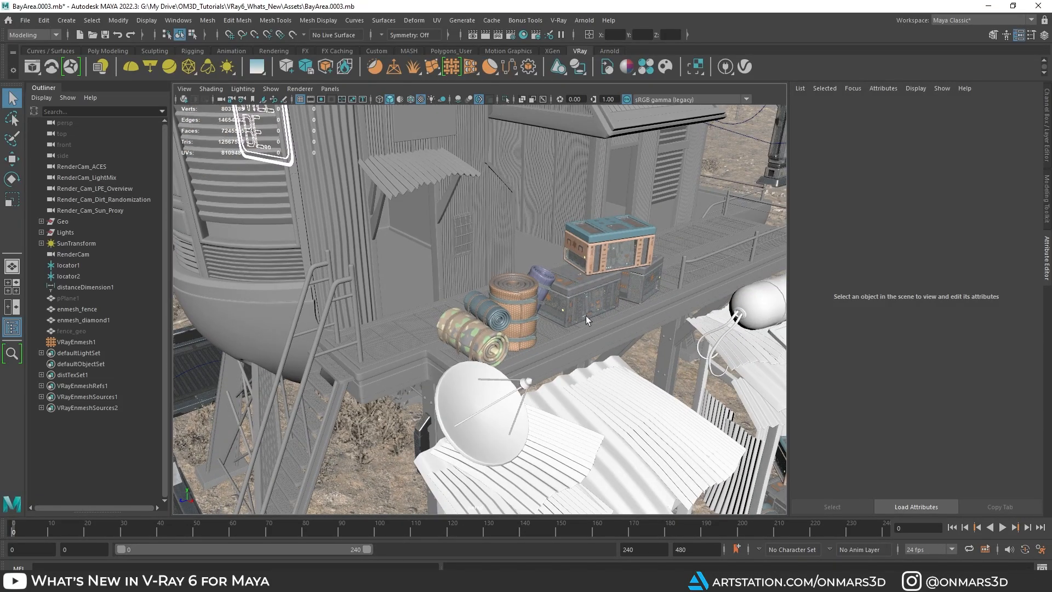
alt+drag(586, 316, 425, 332)
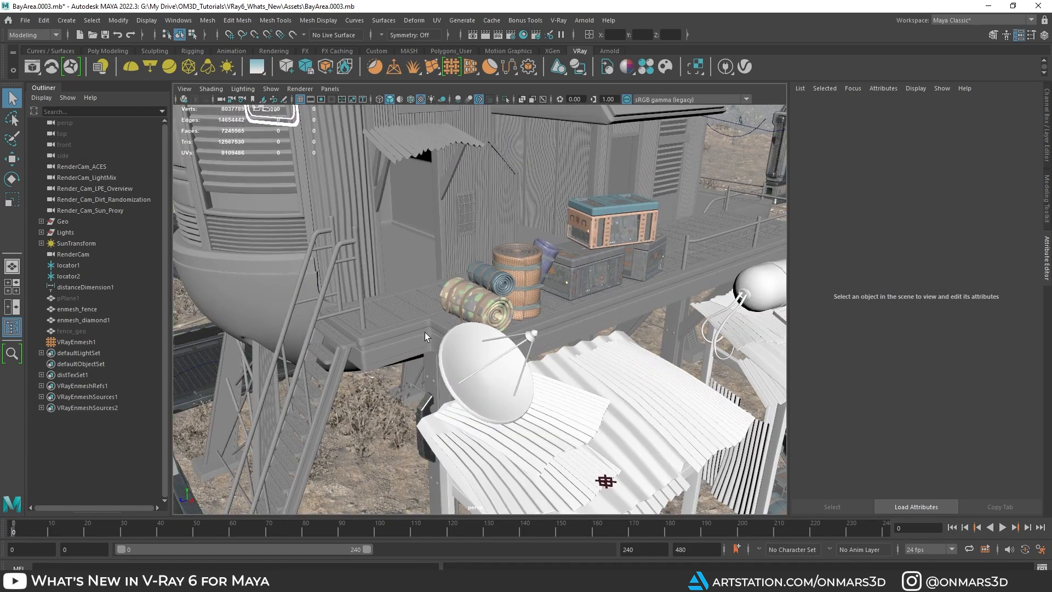
- Unhide fence_geo and view it along the edge of the raised platform
click(100, 330)
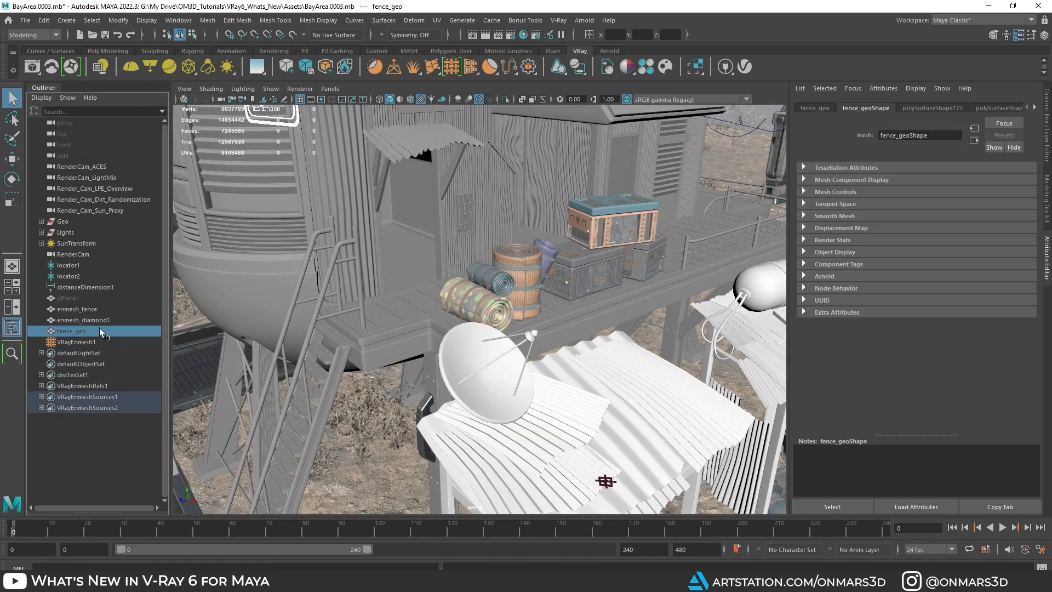
key(shift+h)
alt+drag(517, 300, 323, 324)
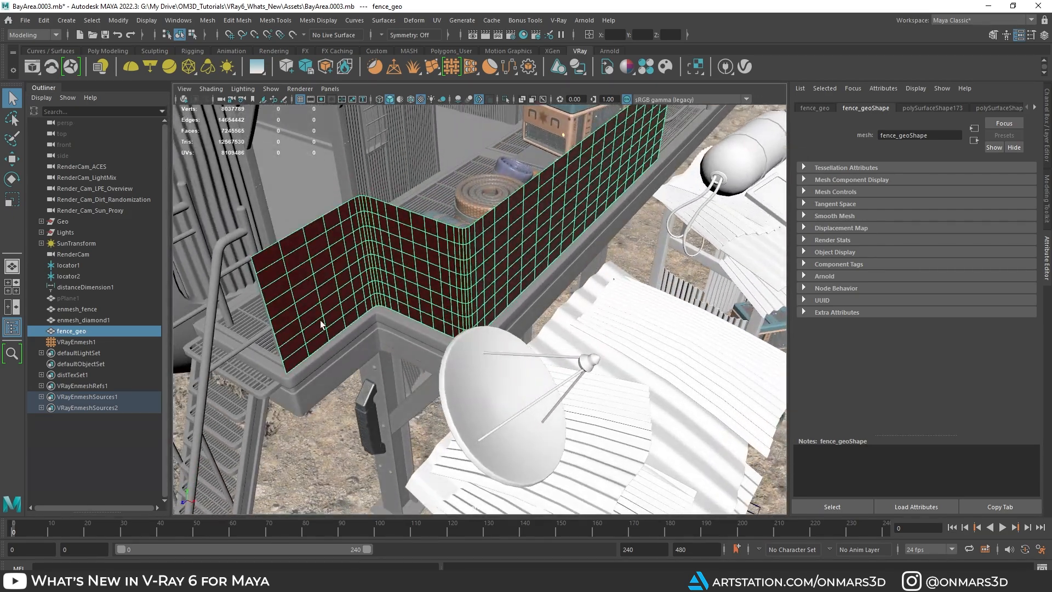
alt+drag(409, 291, 310, 271)
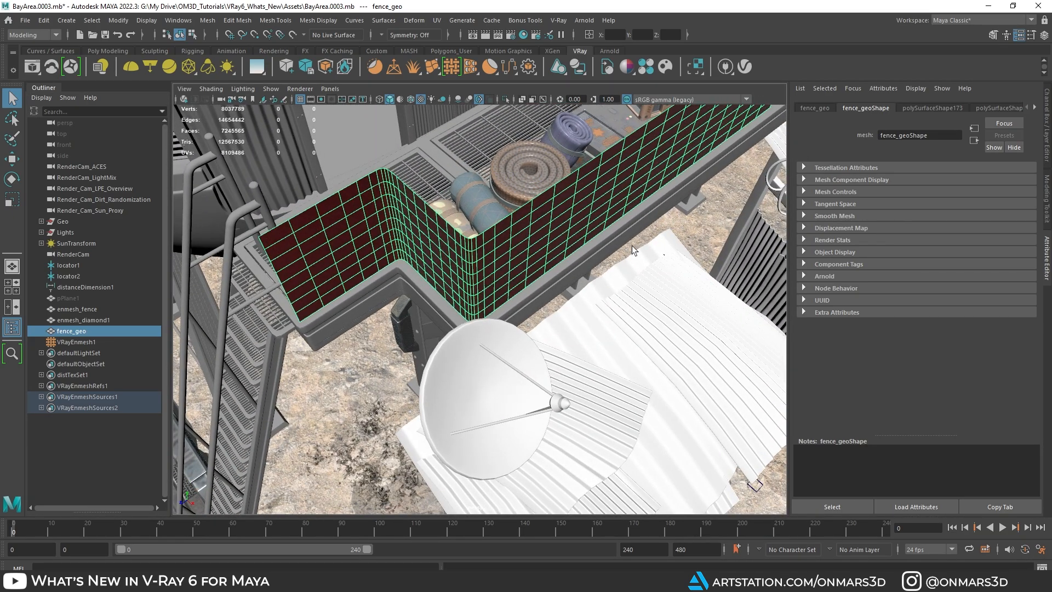
alt+drag(514, 258, 514, 262)
- Open the UV Editor to check the UVs of fence_geo and examine the mesh around its corners
click(436, 20)
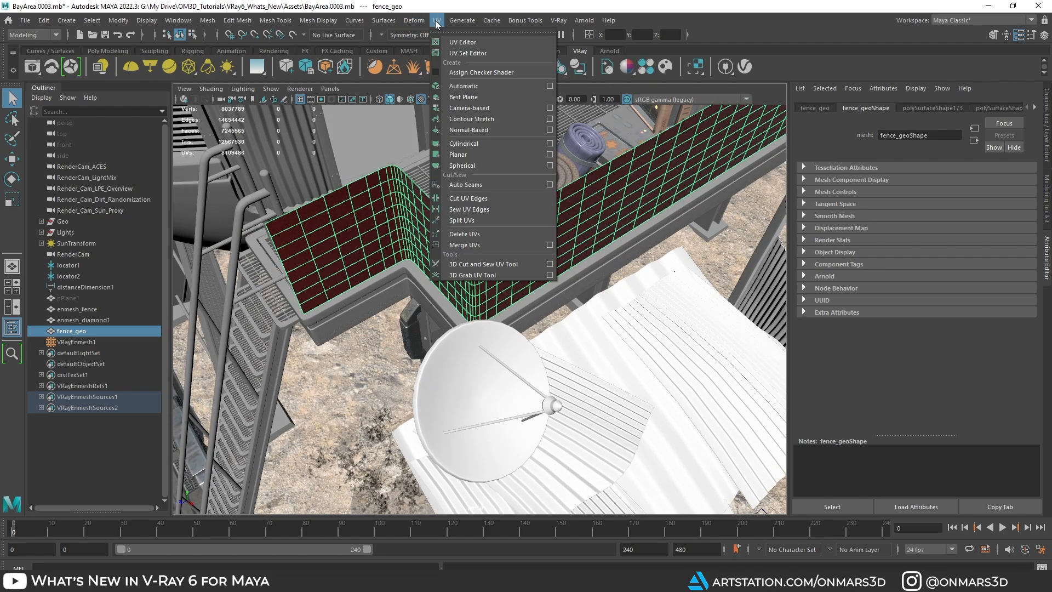
click(459, 42)
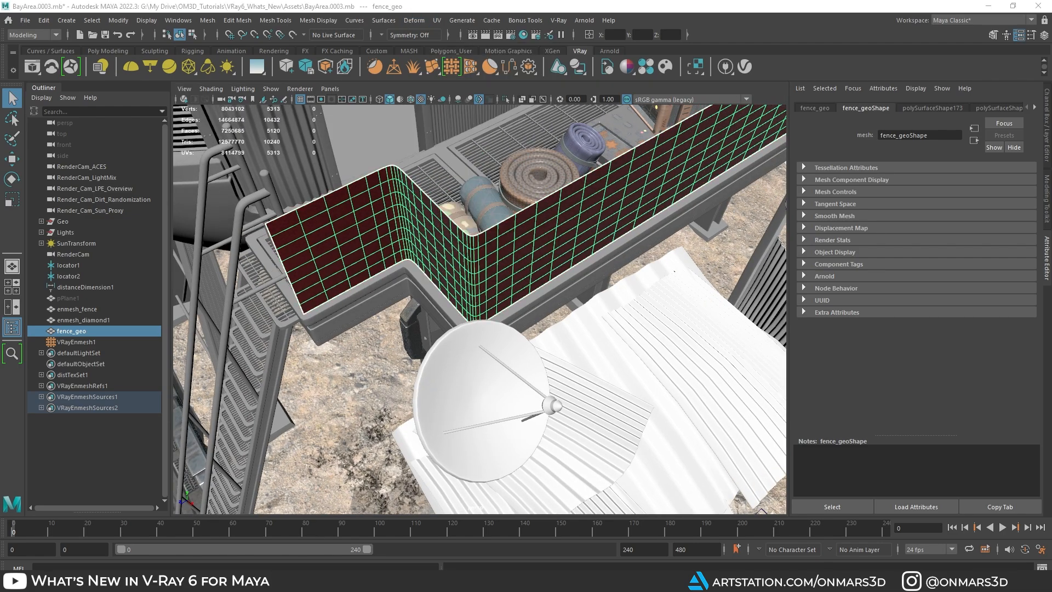
mouse_move(595, 228)
alt+mouse_down()
mouse_move(592, 237)
mouse_move(597, 224)
alt+mouse_up()
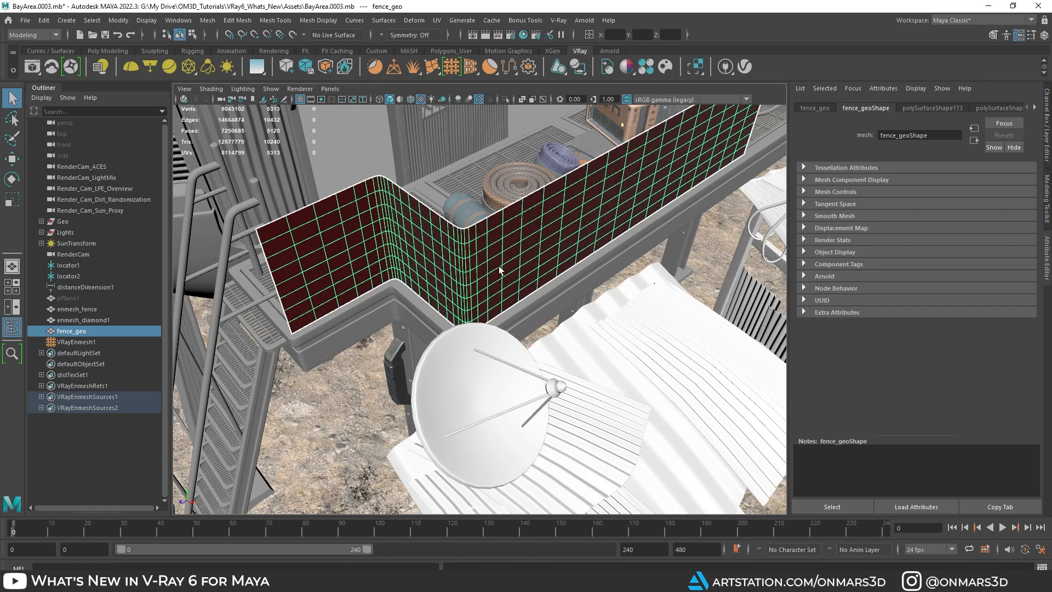
alt+drag(500, 270, 553, 258)
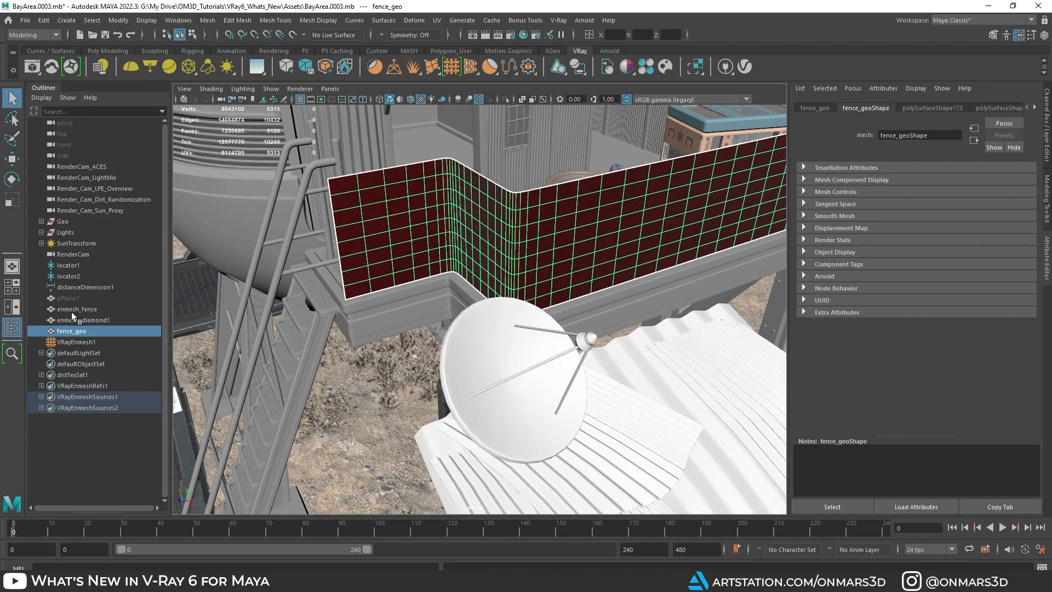
- Isolate enmesh_fence in the viewport and examine the cross-shaped pattern mesh from several angles
click(71, 310)
key(f)
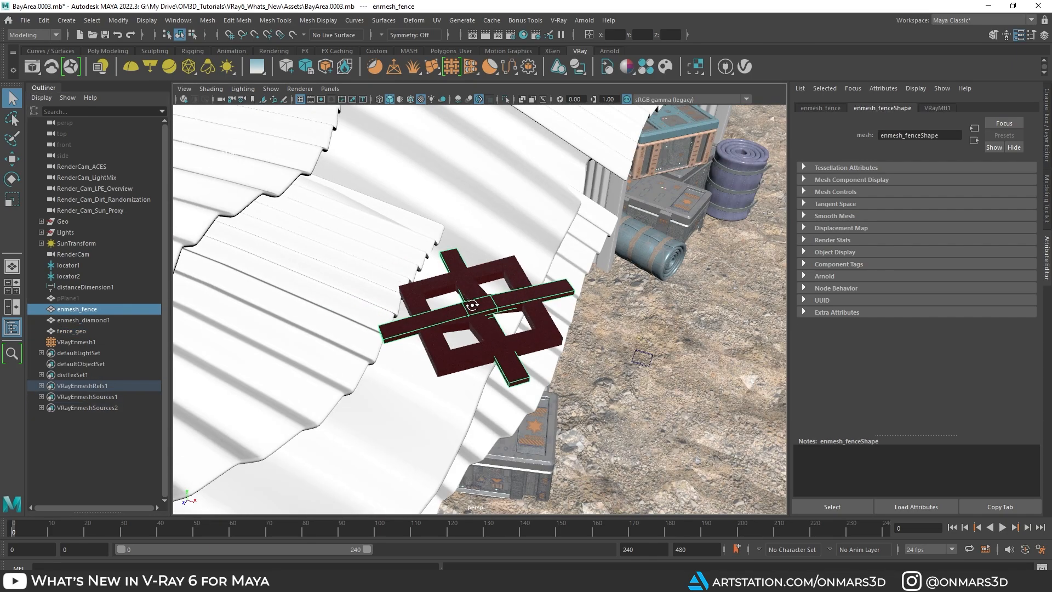
key(ctrl+1)
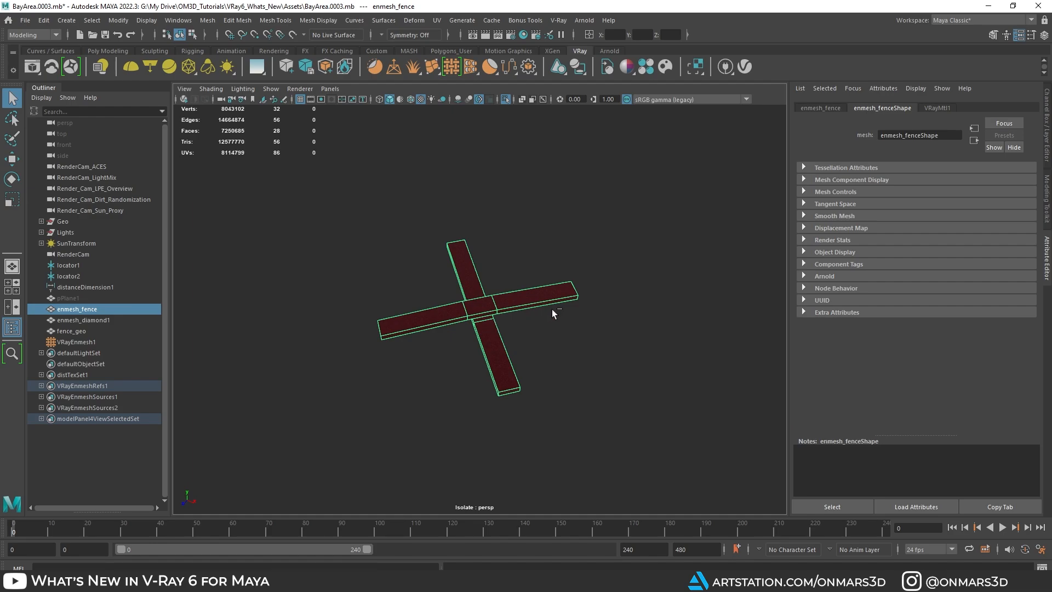
alt+drag(551, 309, 523, 310)
alt+drag(451, 332, 380, 311)
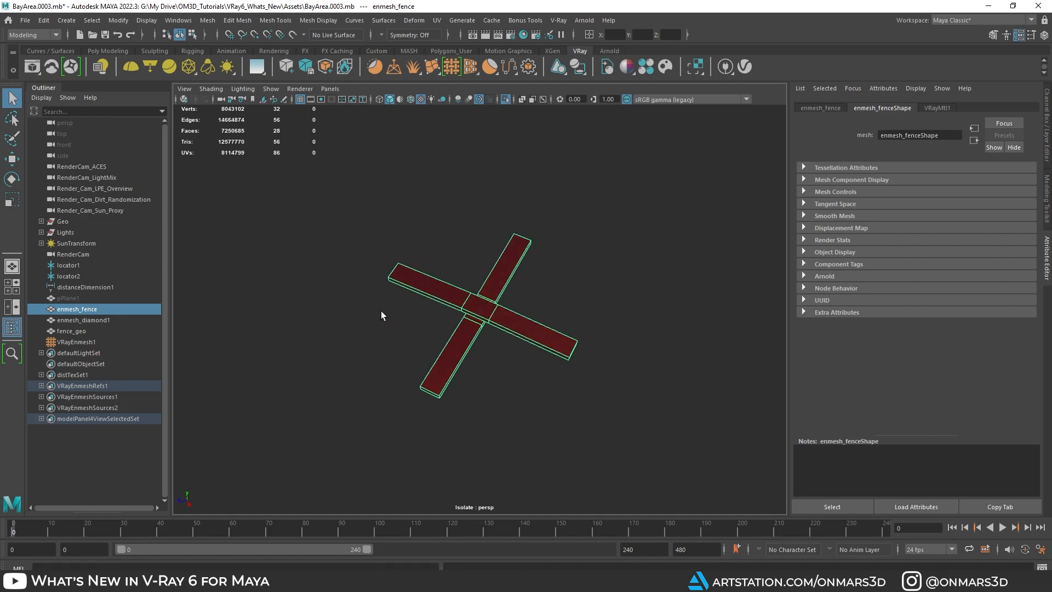
alt+drag(470, 325, 402, 329)
alt+drag(517, 316, 425, 342)
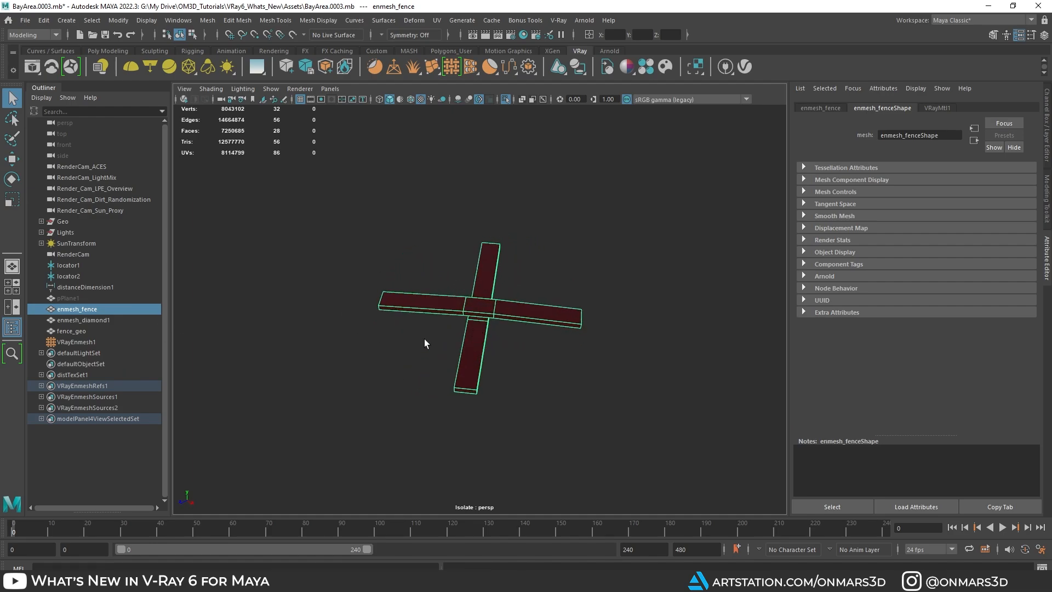
- Isolate enmesh_diamond1 to examine its pattern mesh and return to the full scene
click(71, 320)
key(ctrl+1)
key(ctrl+1)
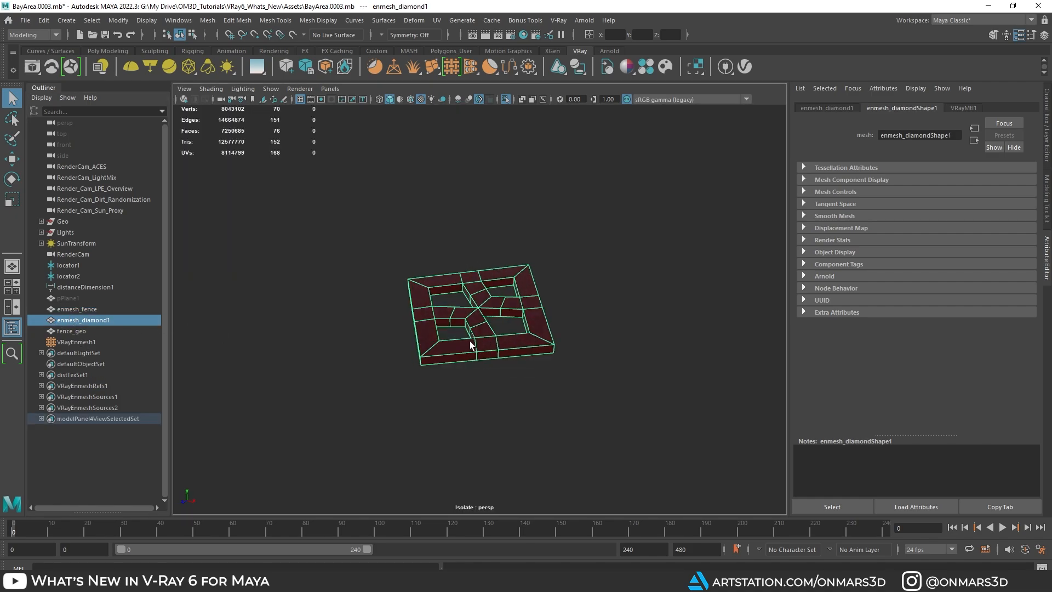
alt+drag(472, 341, 466, 343)
key(ctrl+1)
- Select enmesh_fence together with fence_geo and create a V-Ray Enmesh from them
click(100, 308)
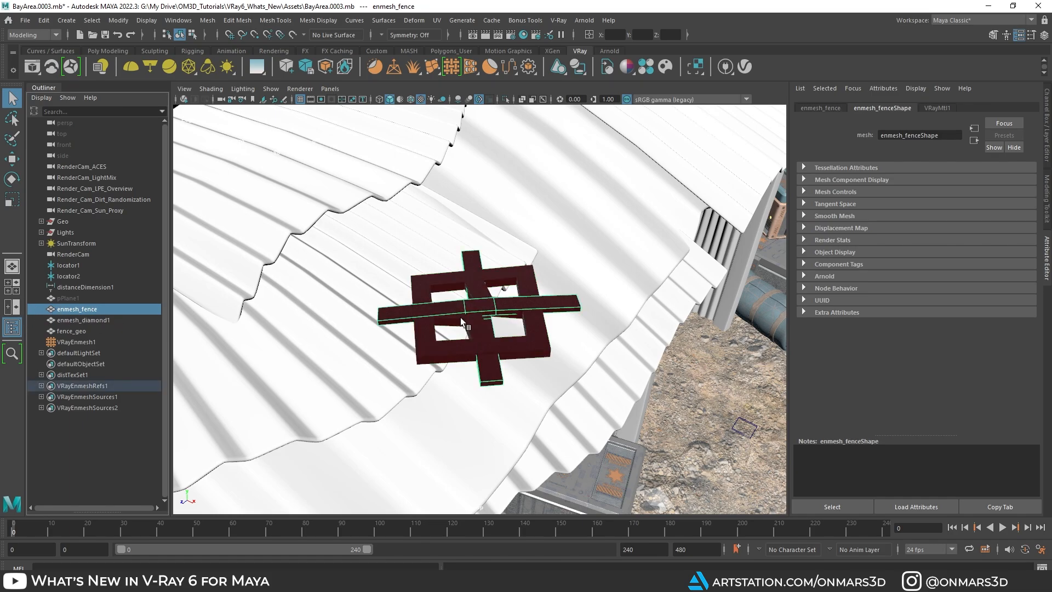
scroll(511, 327, down, 8)
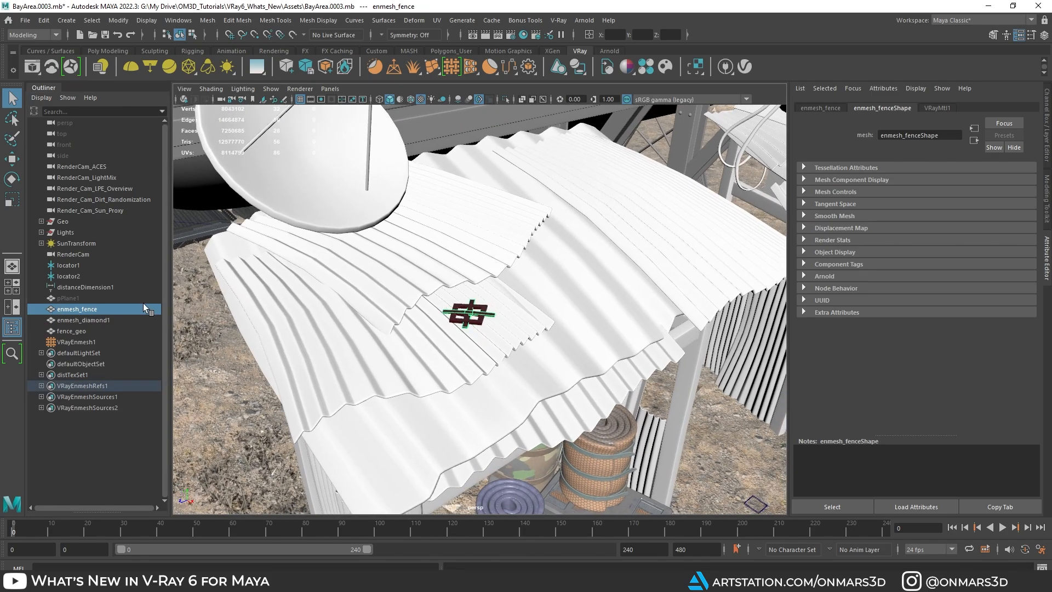
ctrl+click(71, 331)
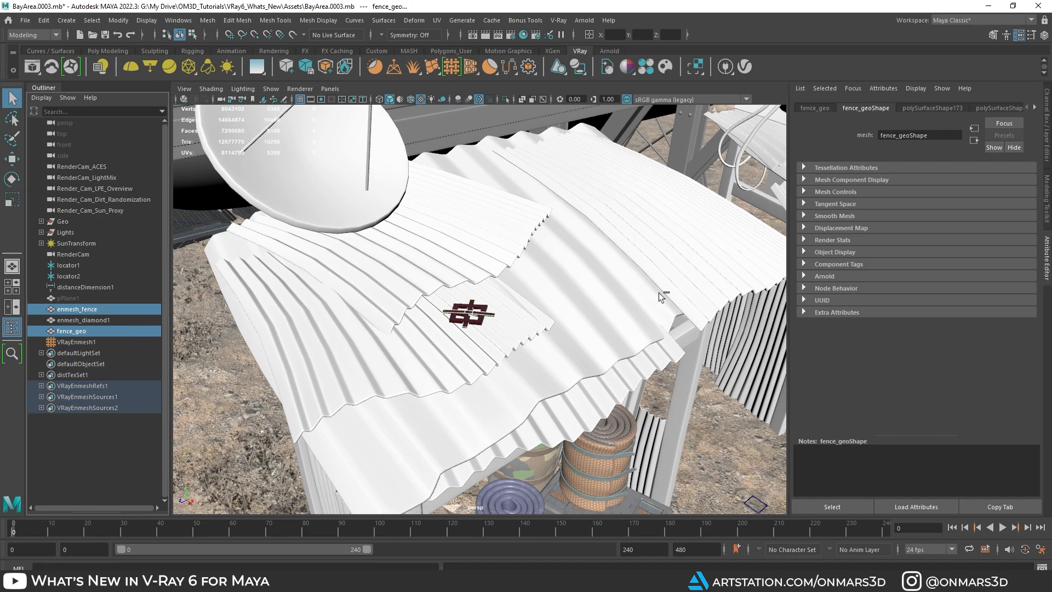
alt+drag(564, 364, 608, 310)
alt+right_drag(608, 311, 521, 312)
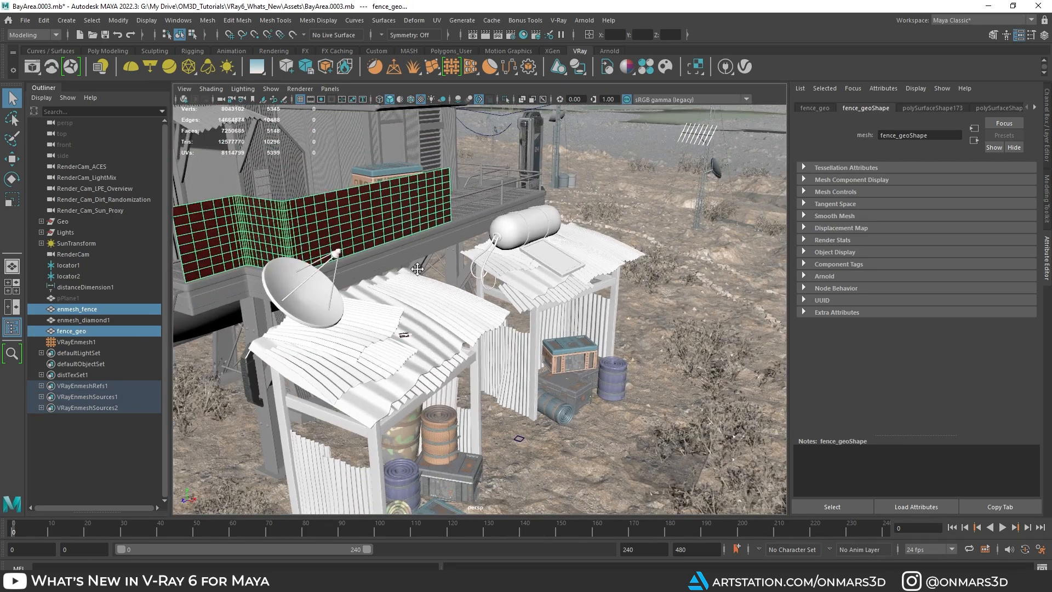
alt+middle_drag(285, 279, 477, 313)
alt+right_drag(477, 313, 508, 318)
alt+middle_drag(601, 287, 579, 291)
alt+right_drag(373, 288, 427, 286)
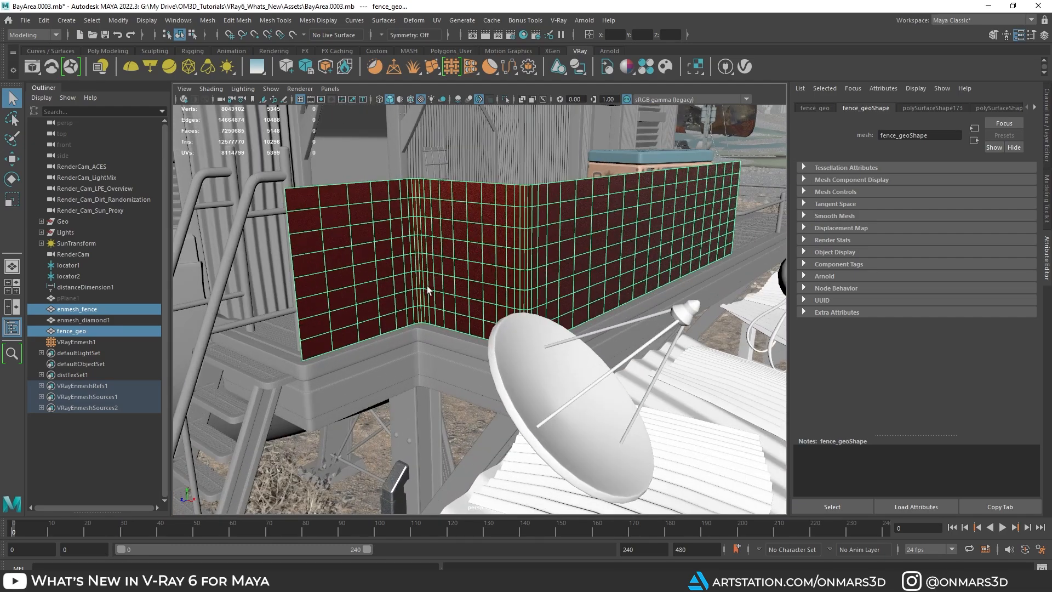
click(452, 68)
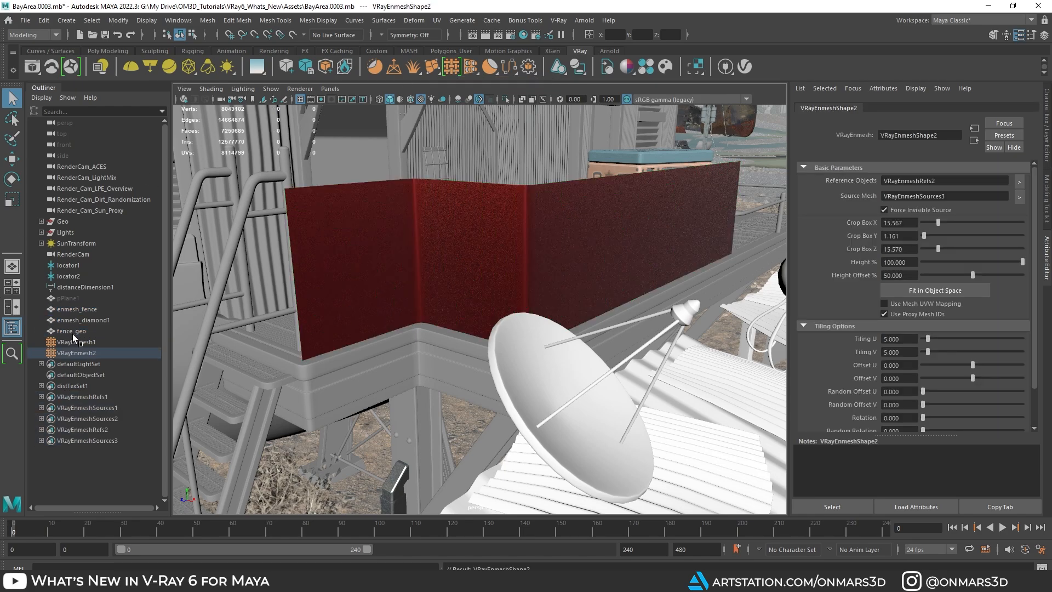
- Delete the original VRayEnmesh1 and start an interactive V-Ray render of the fence
click(85, 343)
key(Delete)
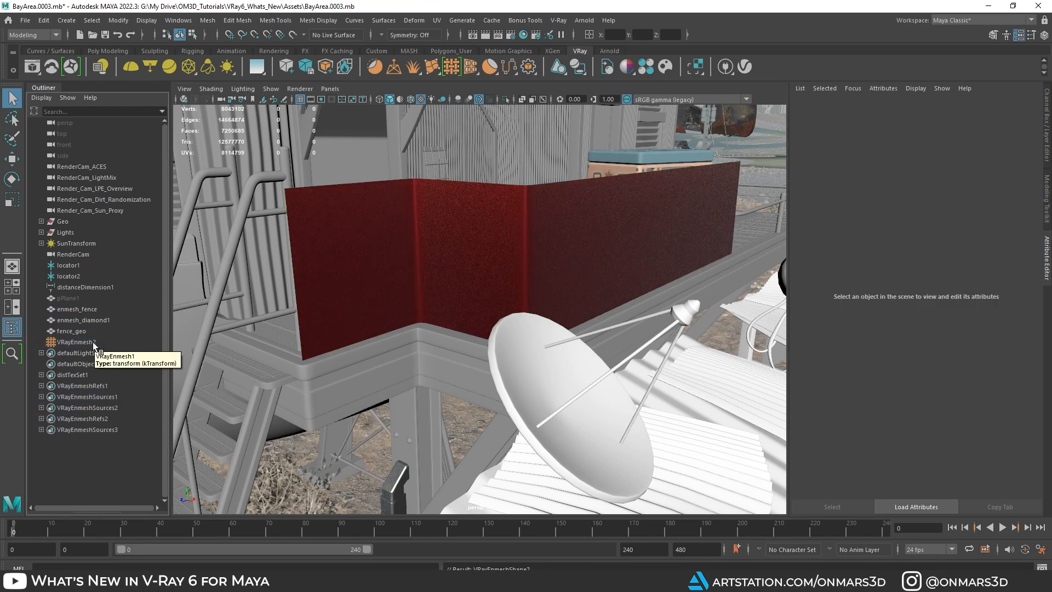
alt+drag(543, 292, 535, 253)
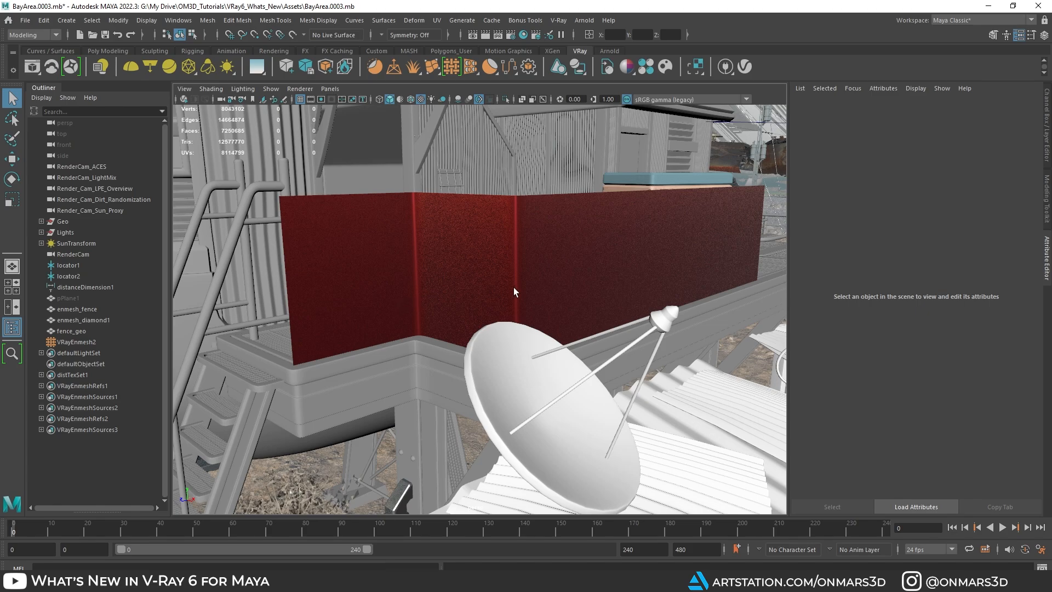
alt+drag(603, 234, 594, 216)
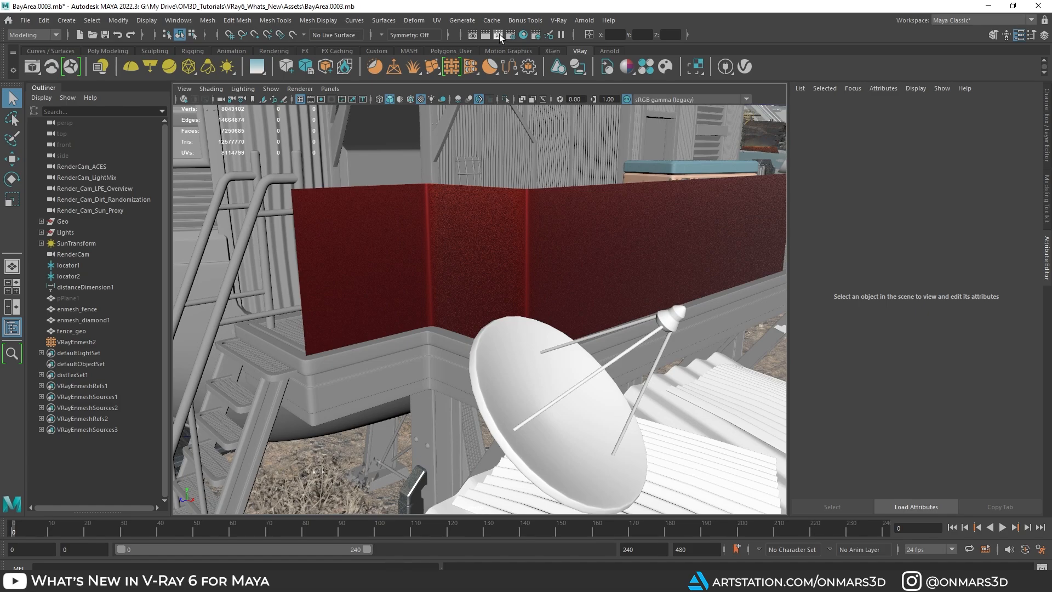
click(497, 35)
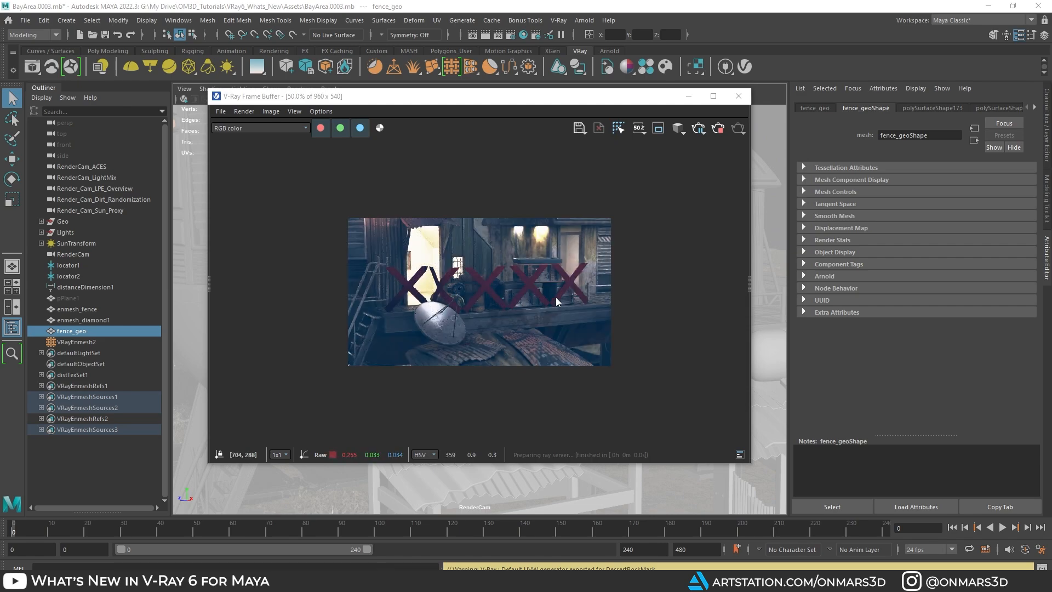
- Set both Tiling U and Tiling V of VRayEnmesh2 to 15
click(77, 342)
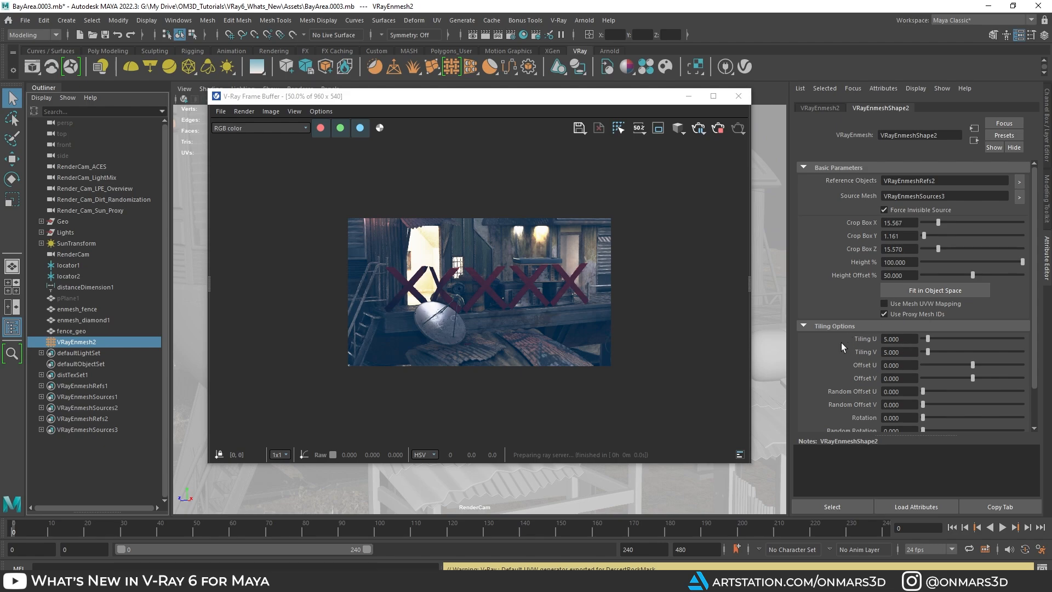
click(908, 338)
text(15)
key(Tab)
text(15)
key(Return)
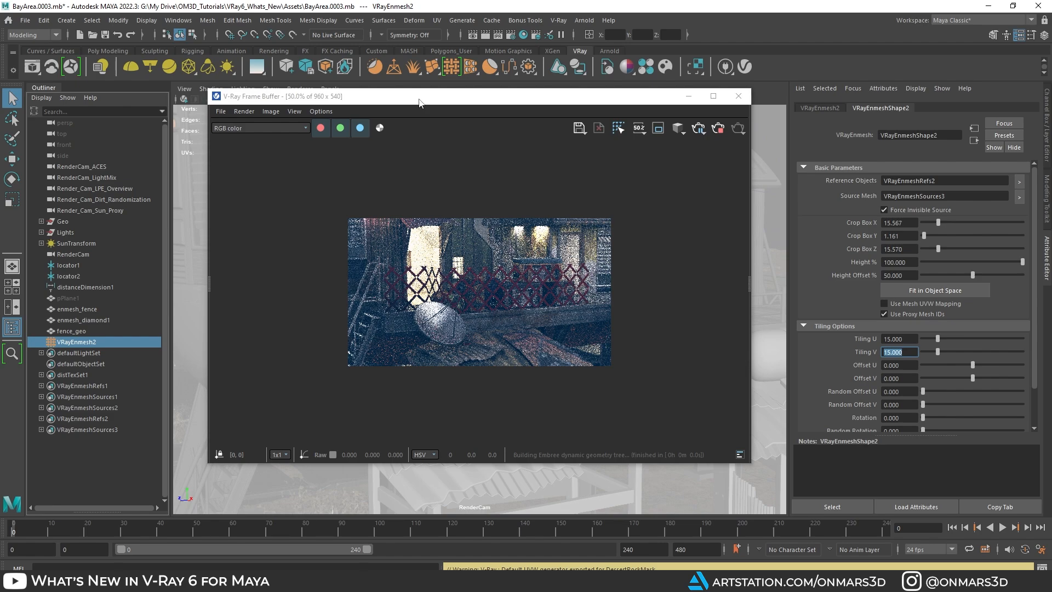
- Examine the rendered fence pattern close up through RenderCam, with the frame buffer moved clear of the viewport
drag(419, 102, 658, 115)
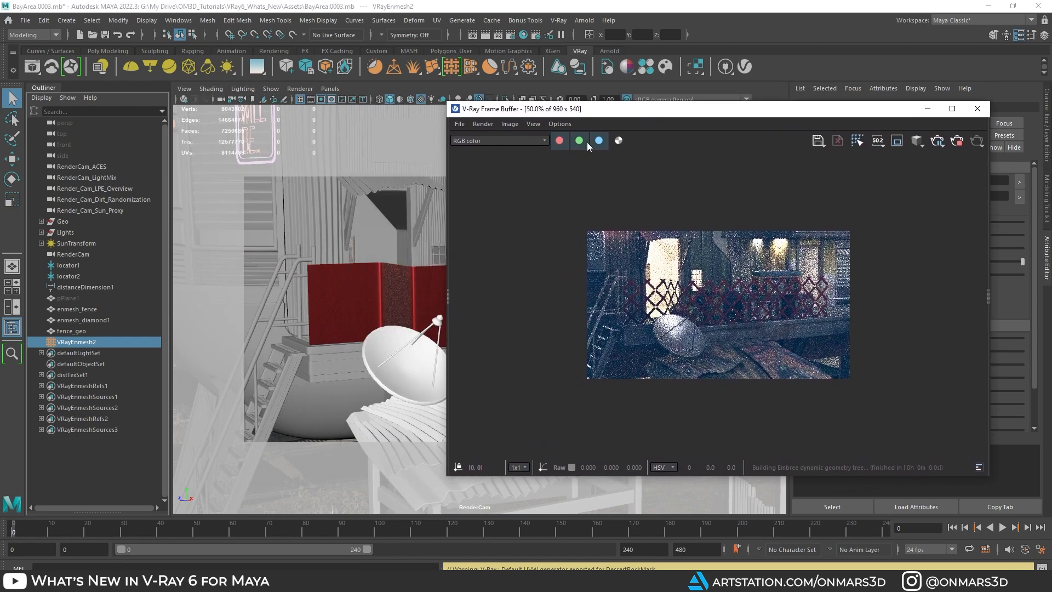
alt+right_drag(405, 254, 387, 394)
alt+middle_drag(387, 394, 352, 322)
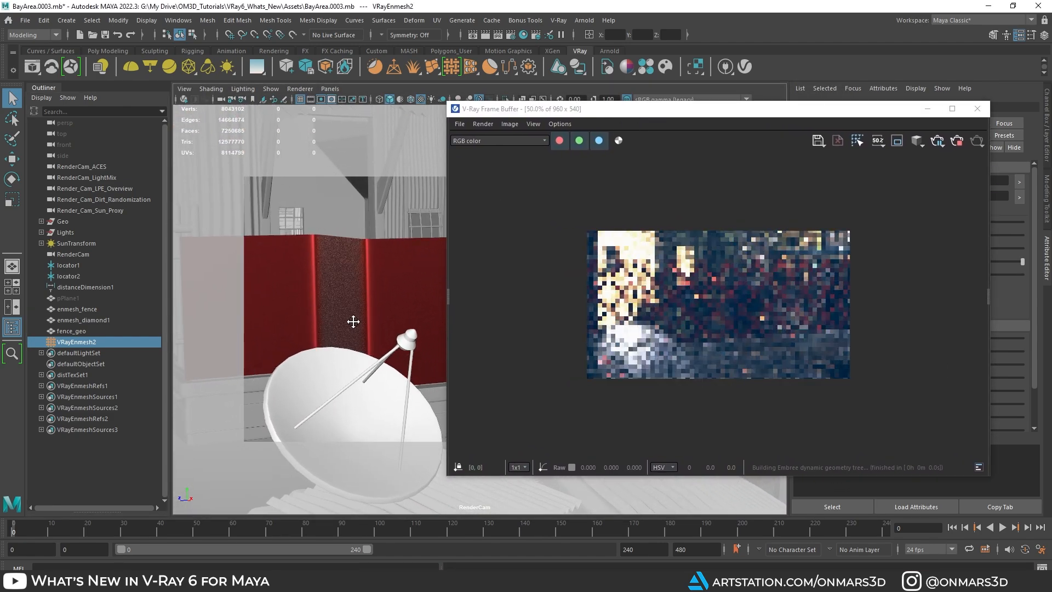
alt+right_drag(352, 322, 382, 376)
alt+middle_drag(383, 376, 373, 308)
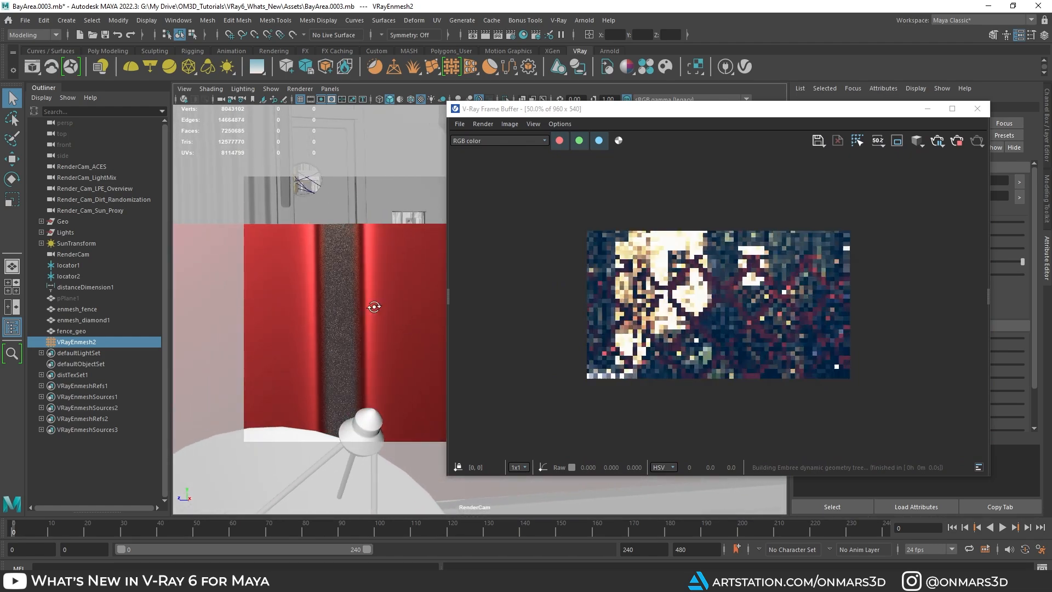
alt+drag(373, 307, 376, 272)
alt+middle_drag(376, 272, 380, 251)
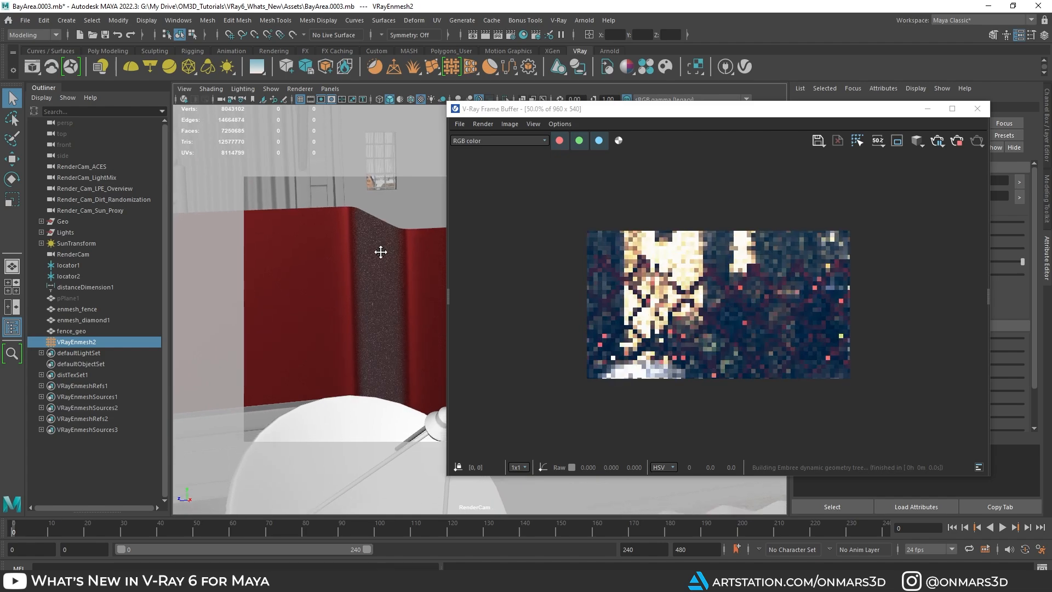
alt+drag(380, 252, 370, 248)
alt+middle_drag(370, 249, 367, 259)
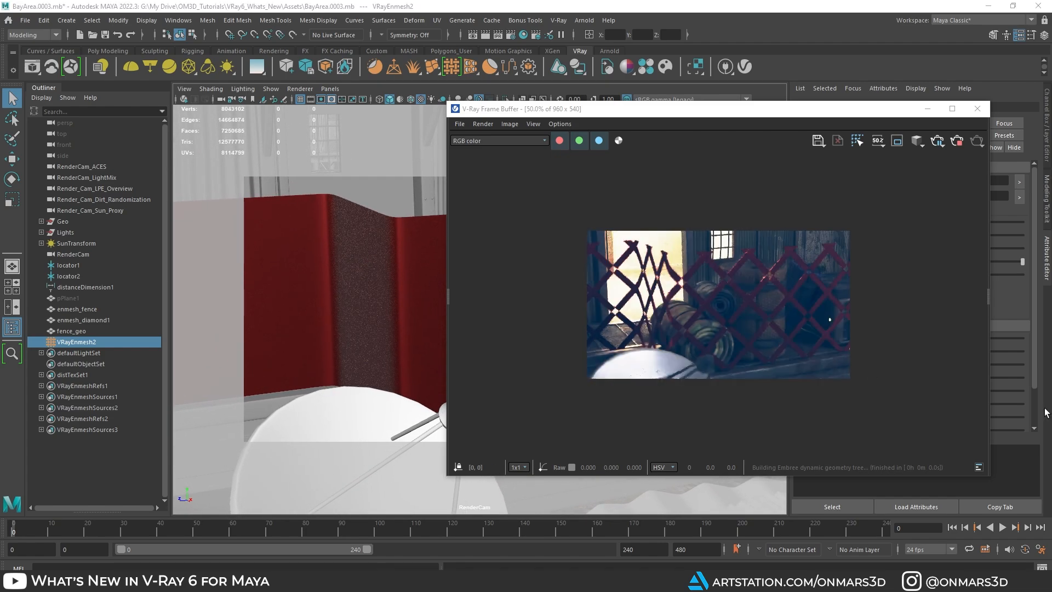
- Limit rendering to a region over the middle of the fence and move the frame buffer clear of the attributes
click(897, 141)
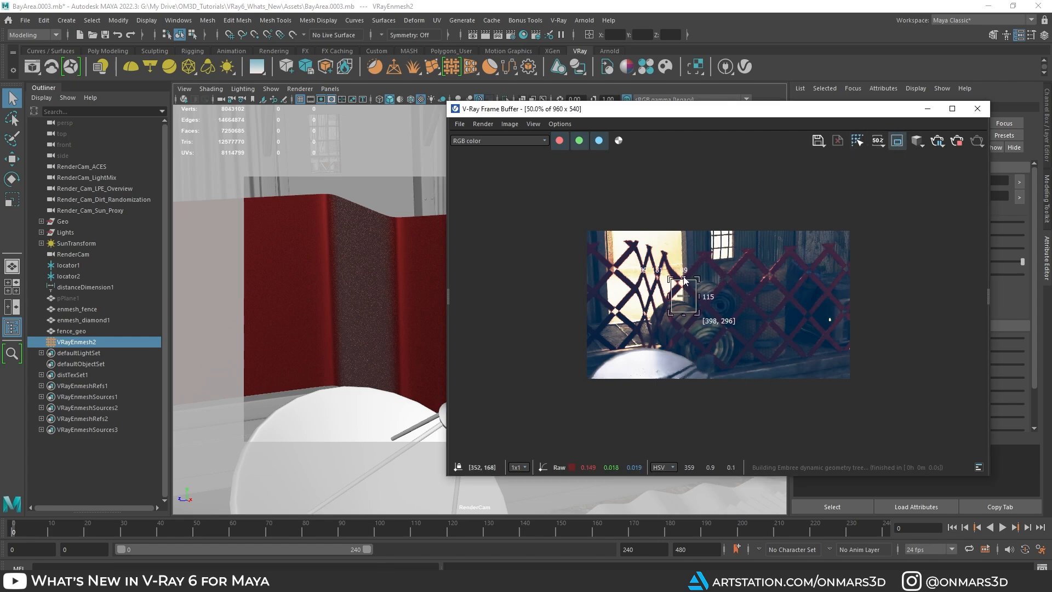
drag(684, 252, 776, 369)
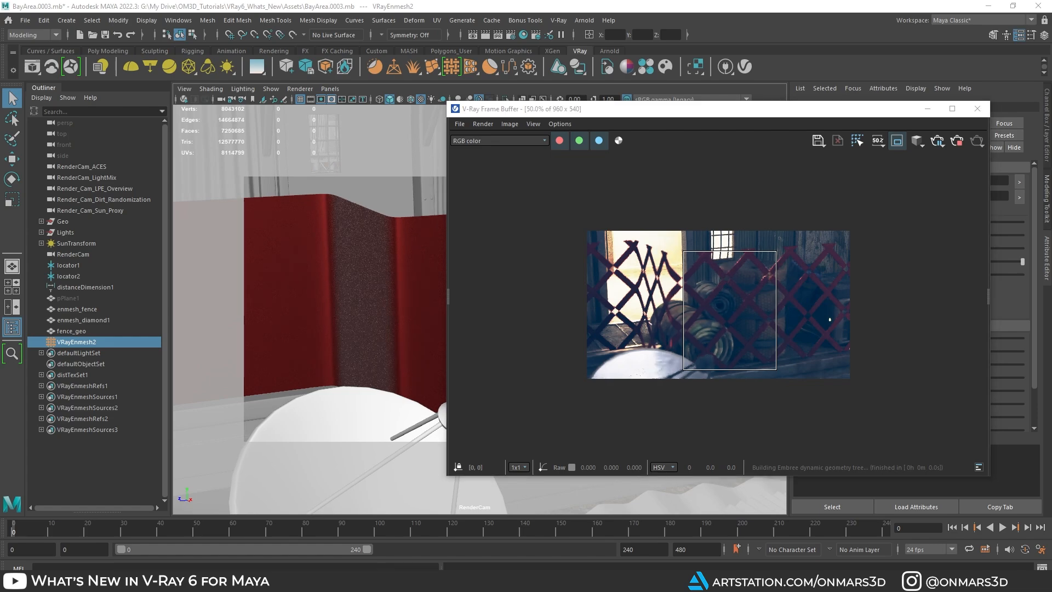
drag(772, 114, 551, 116)
- Set VRayEnmesh2's Tiling U to 30 and its Tiling V first to 30, finally to 50
click(910, 339)
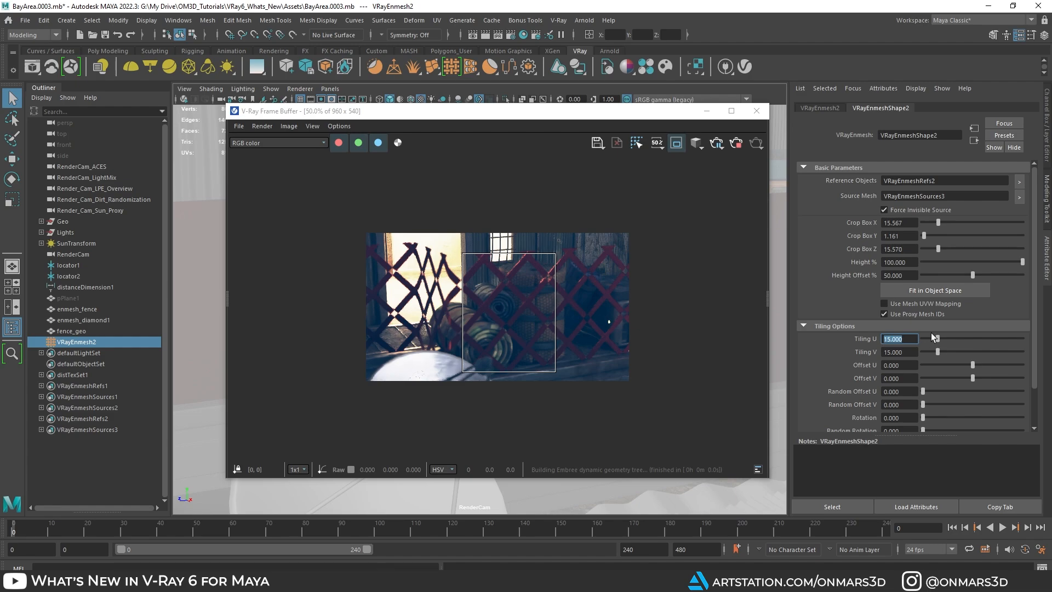
text(30)
key(Return)
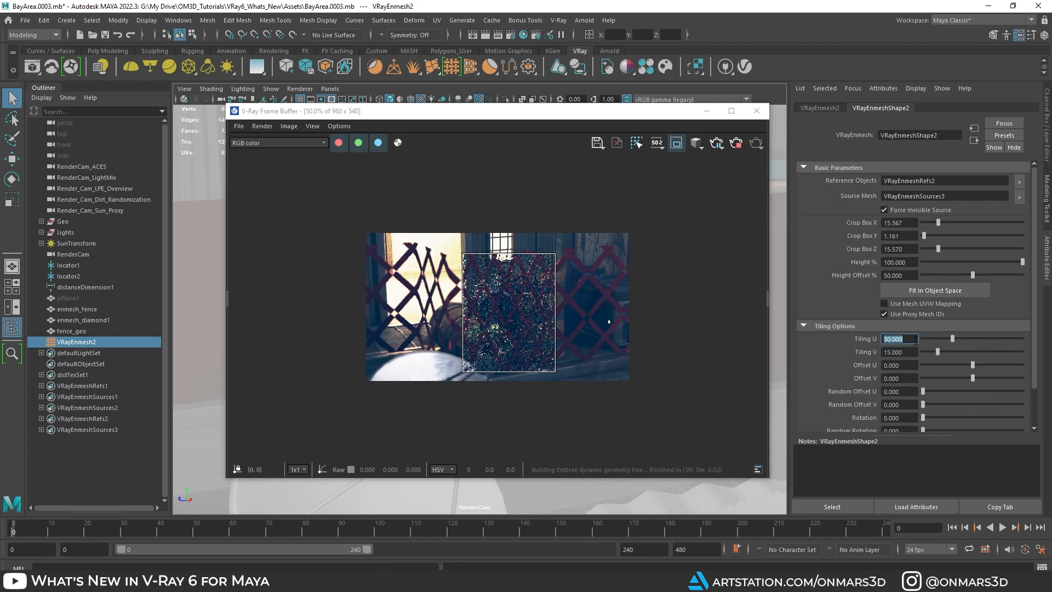
key(Tab)
text(30)
key(Return)
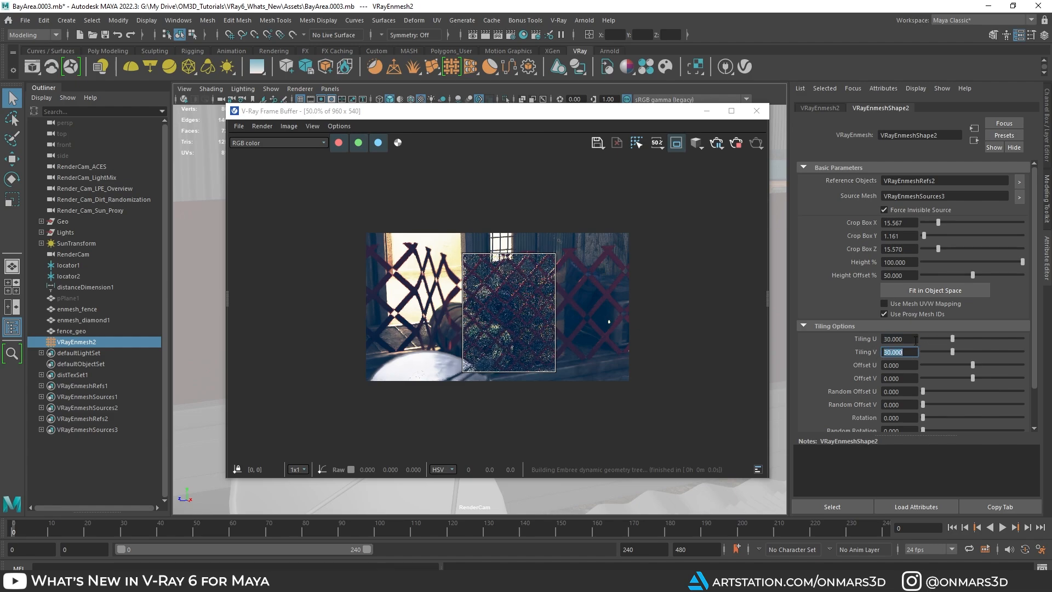
text(50)
key(Return)
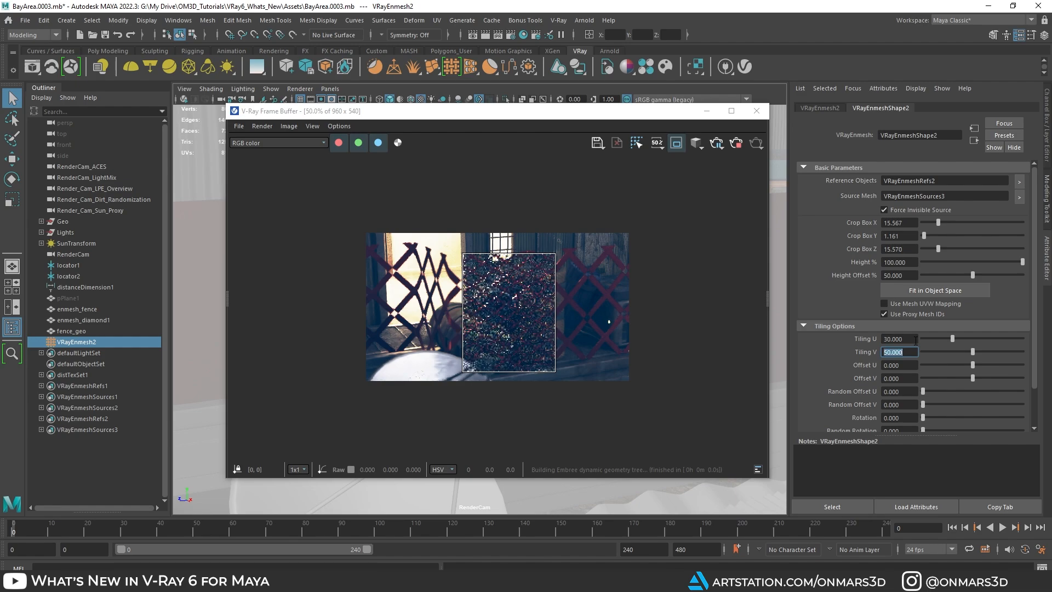
- Set VRayEnmesh2's Tiling U to 50 and its Height % to 500
click(901, 338)
text(50)
key(Return)
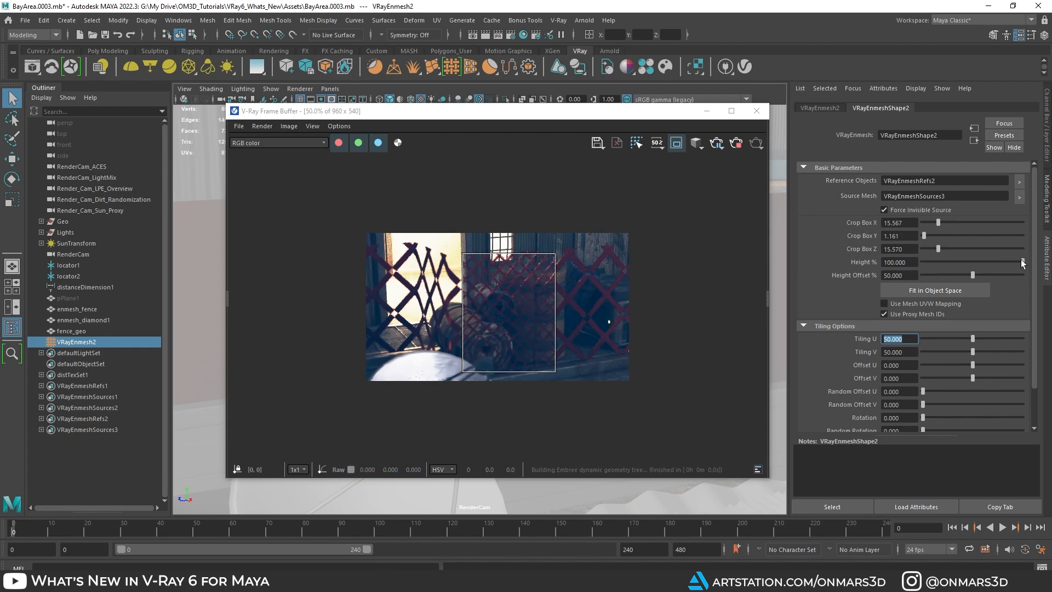
drag(1020, 259, 984, 261)
click(916, 263)
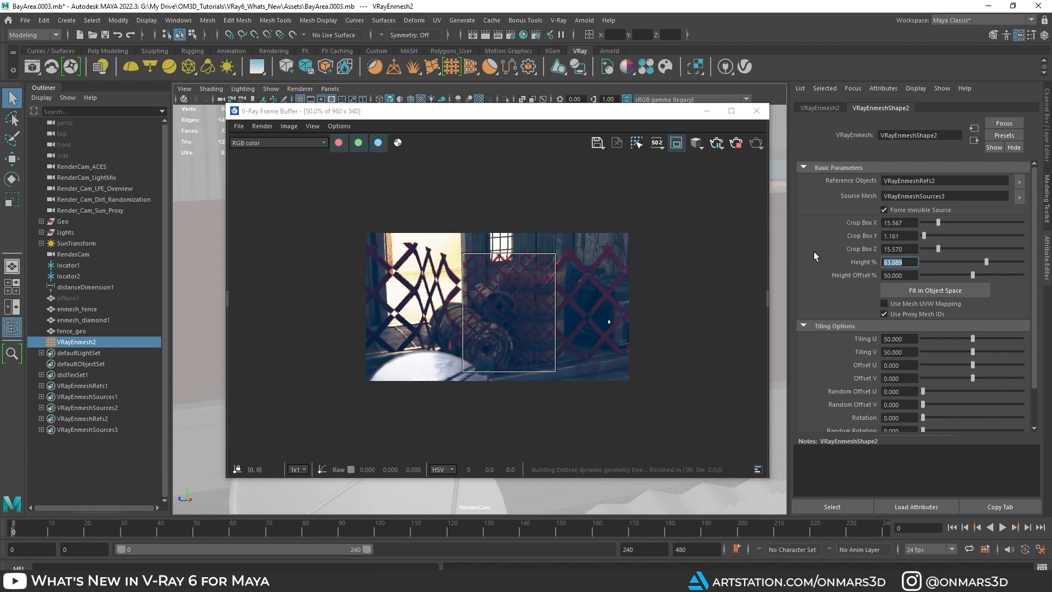
text(500)
key(Return)
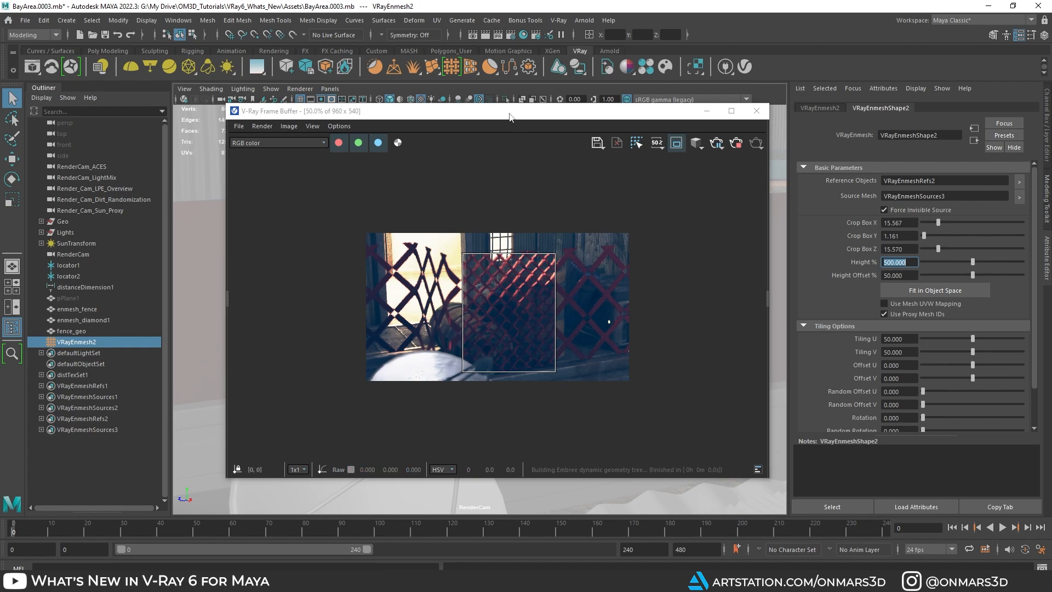
- Hide the fence_geo mesh in the camera view, moving the frame buffer aside and back over the viewport
drag(466, 111, 462, 371)
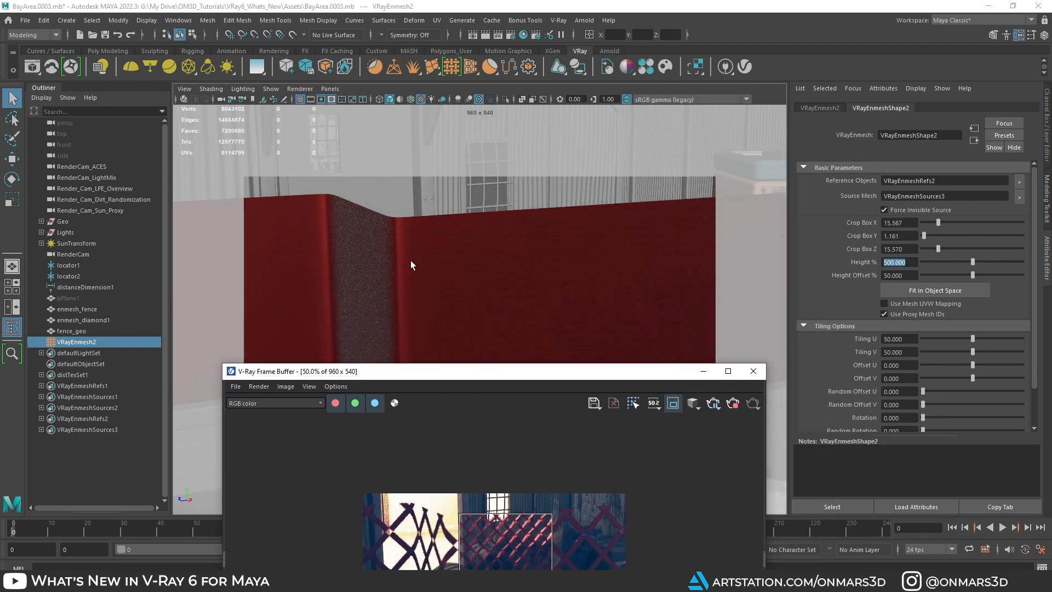
click(428, 264)
key(ctrl+h)
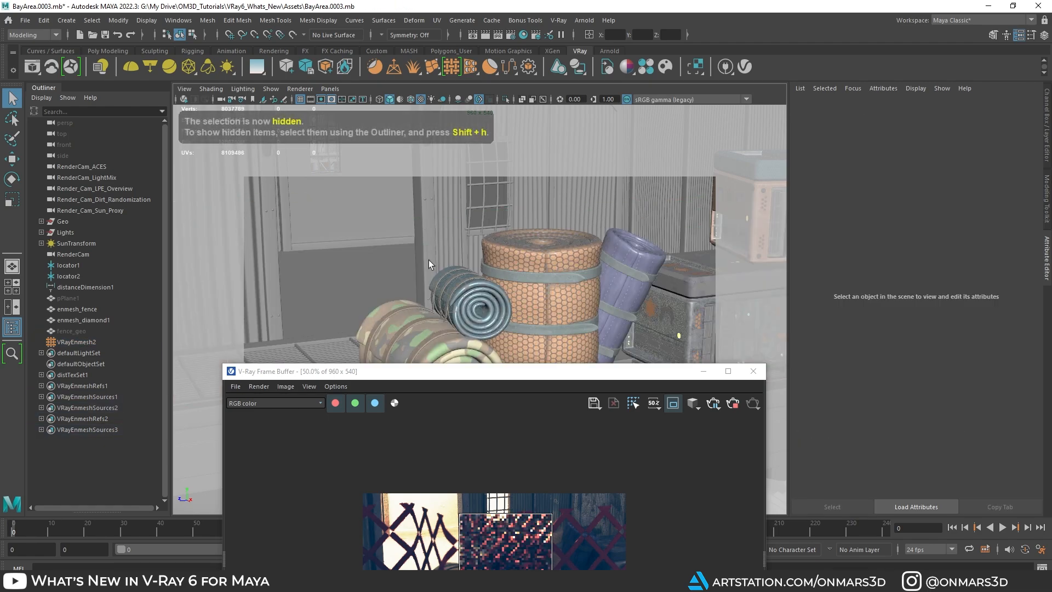
drag(438, 371, 455, 138)
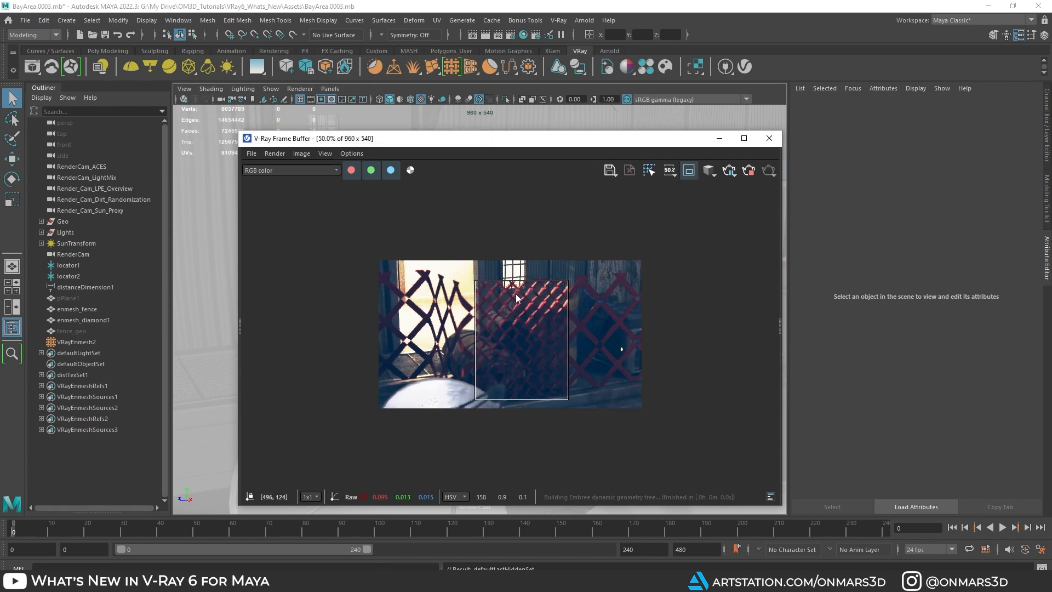
- Isolate enmesh_fence and VRayEnmesh2 in the top view of the four-view layout and frame them
click(72, 341)
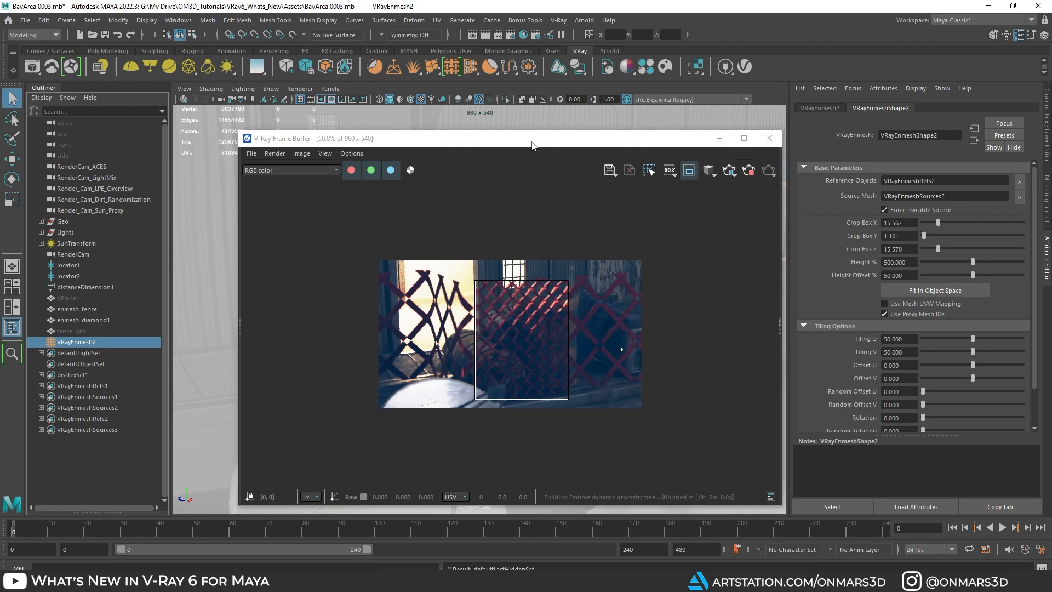
drag(531, 145, 518, 424)
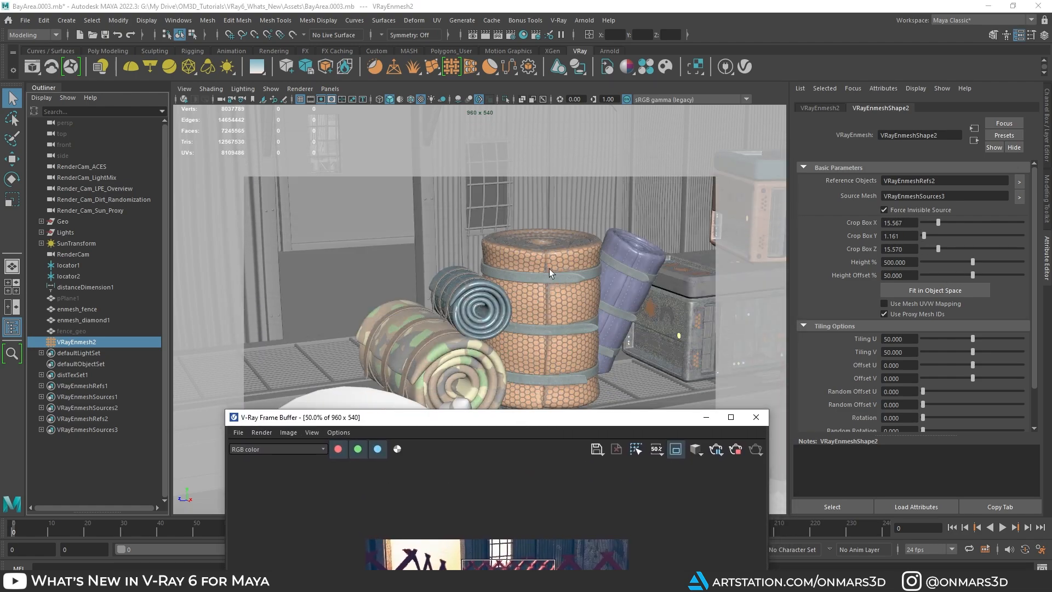
key(space)
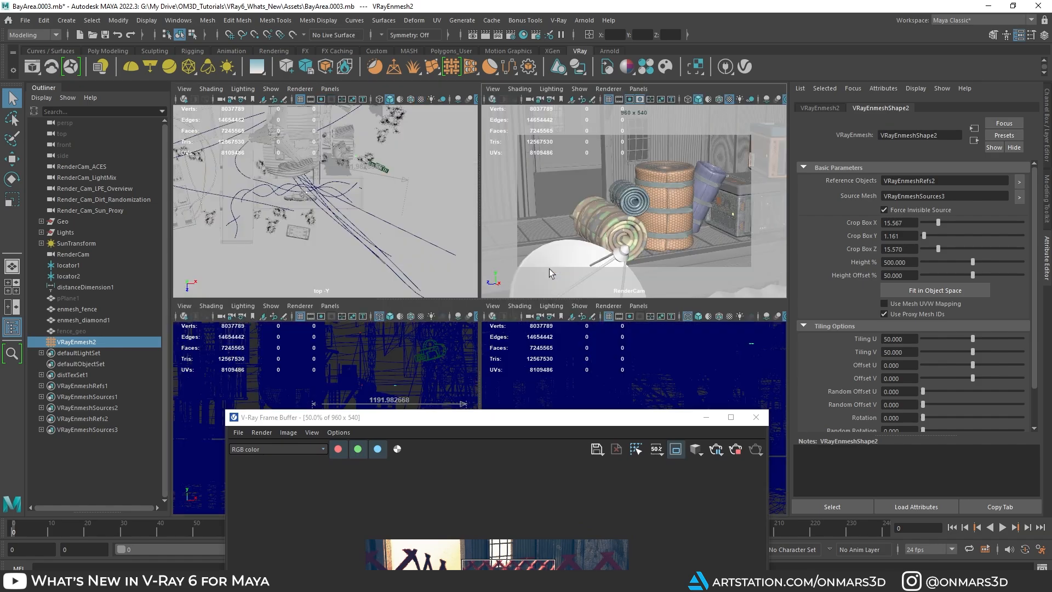
click(113, 309)
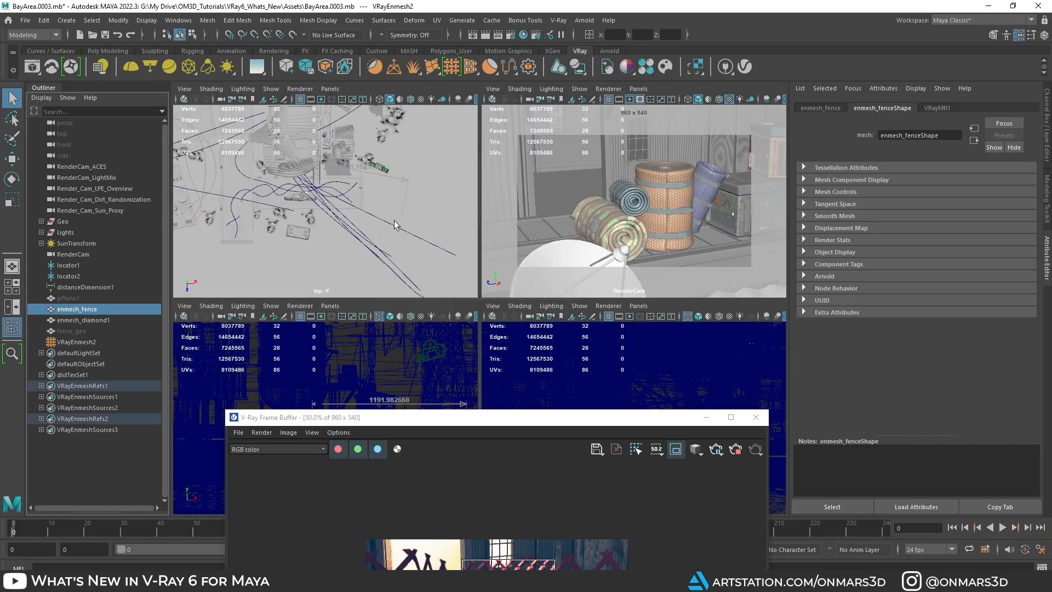
key(f)
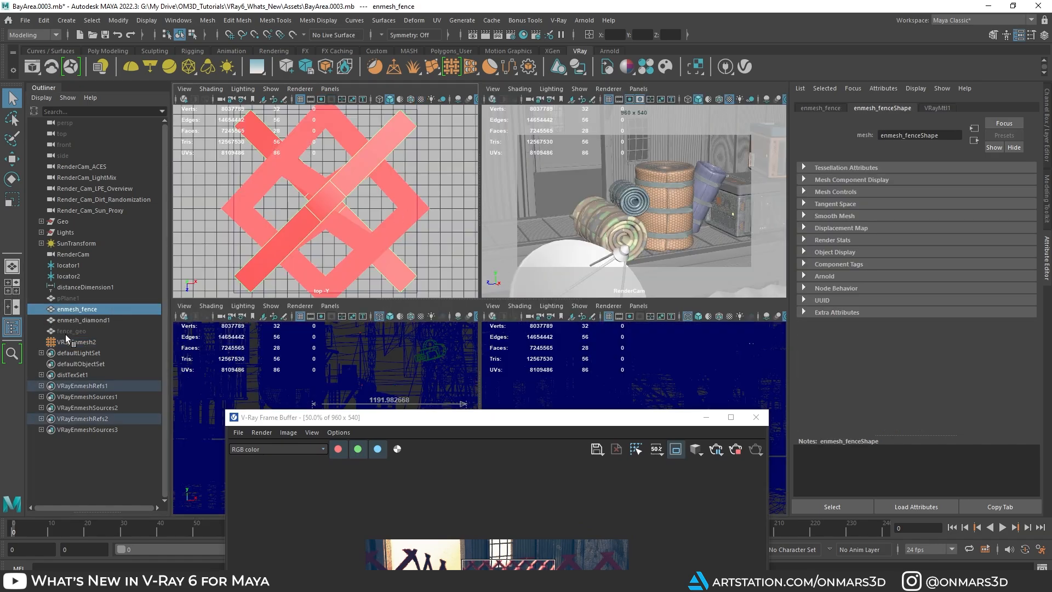
ctrl+click(78, 343)
key(ctrl+1)
key(f)
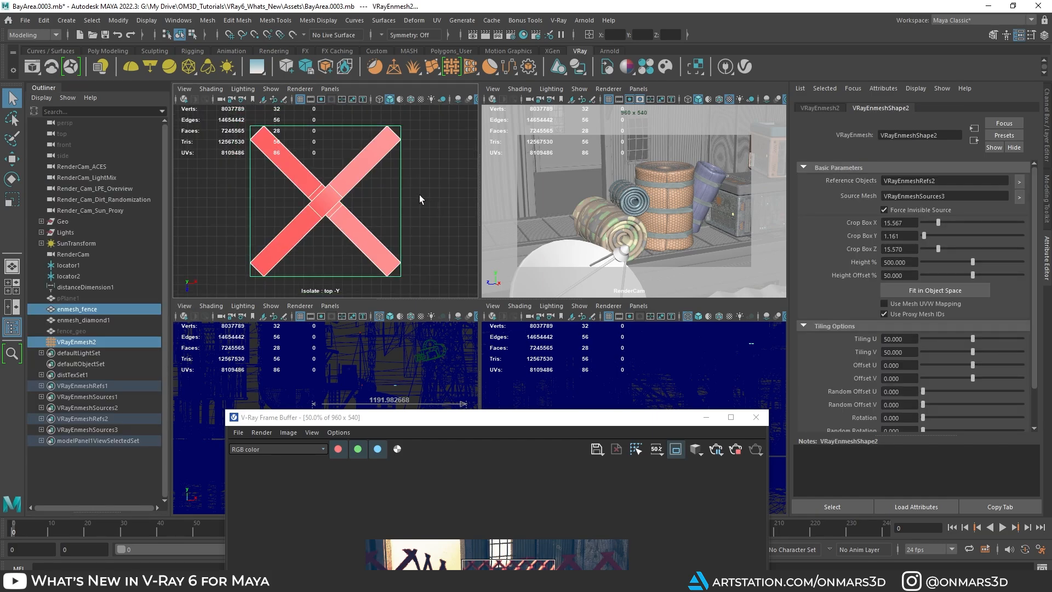
- Shrink VRayEnmesh2's crop box to 10.556 in X and 9.445 in Z, with the frame buffer clear of the attributes
click(399, 191)
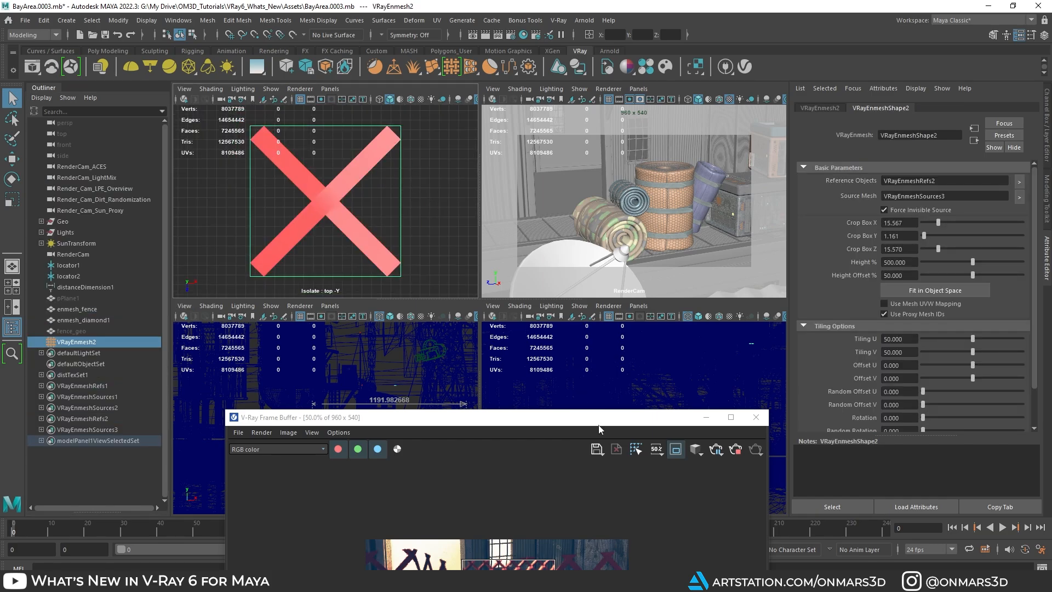
drag(598, 429, 685, 128)
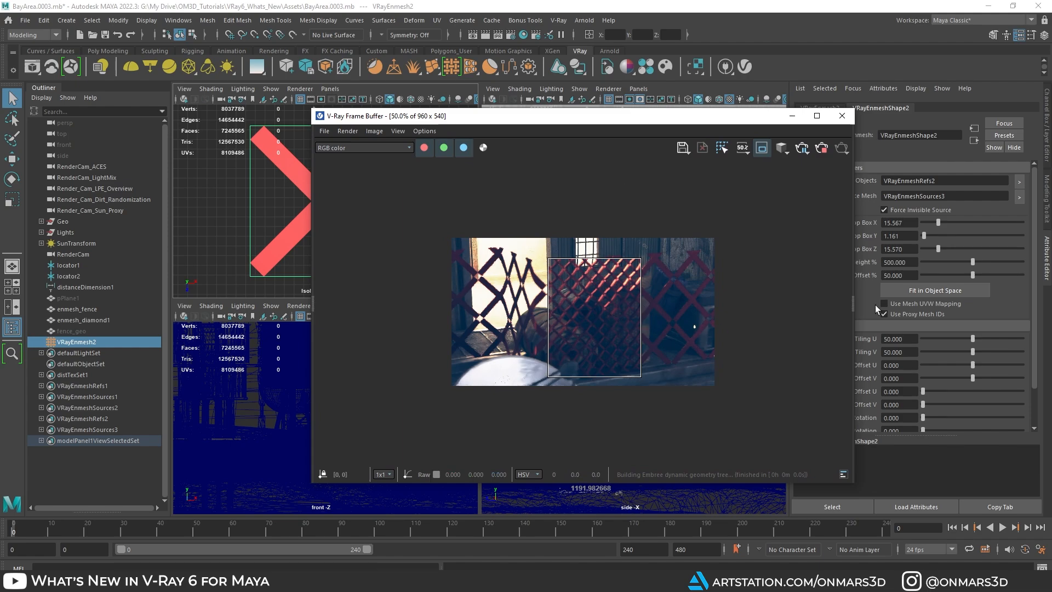
drag(855, 222, 790, 222)
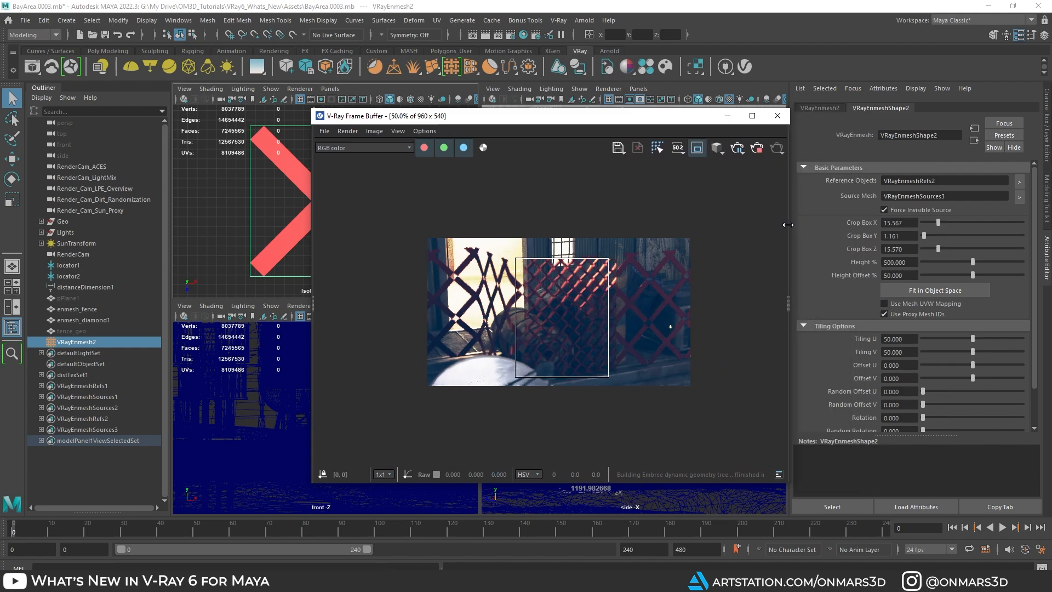
scroll(587, 285, up, 1)
scroll(586, 284, down, 1)
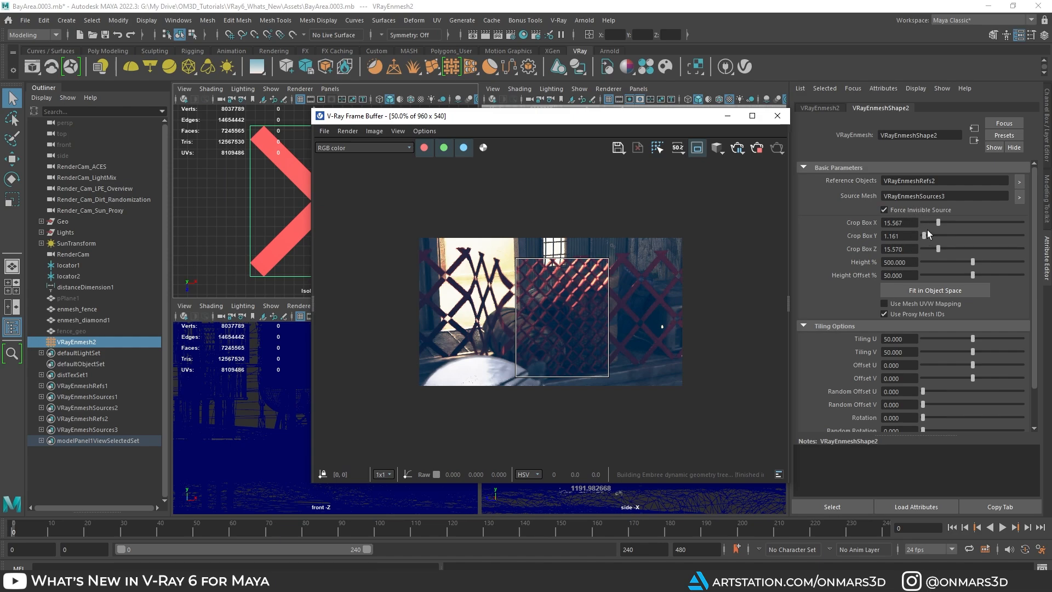
drag(938, 222, 932, 249)
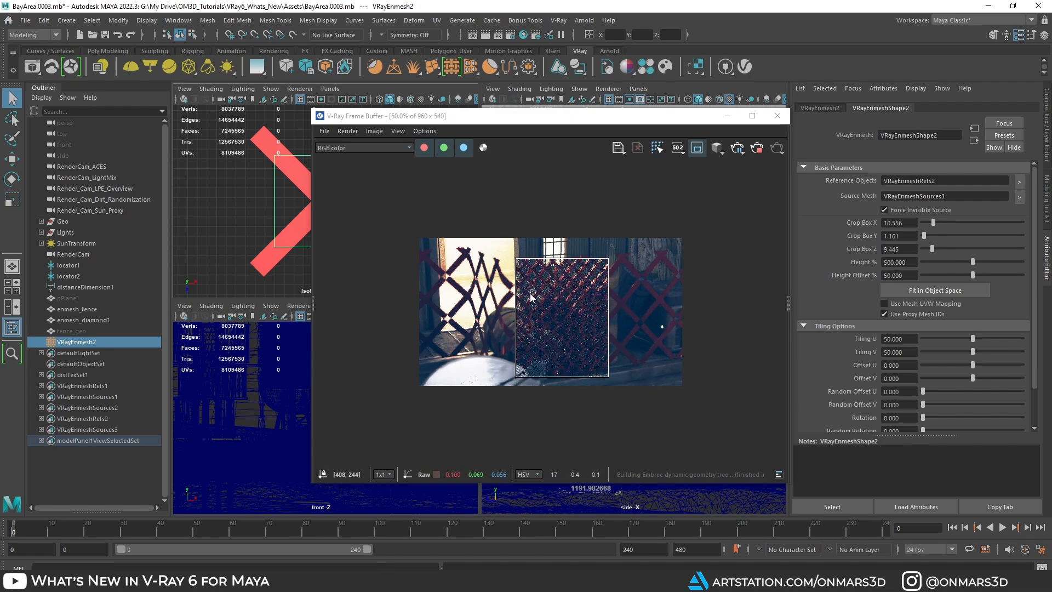
- Stop the interactive render and delete the VRayEnmesh2 object
click(762, 151)
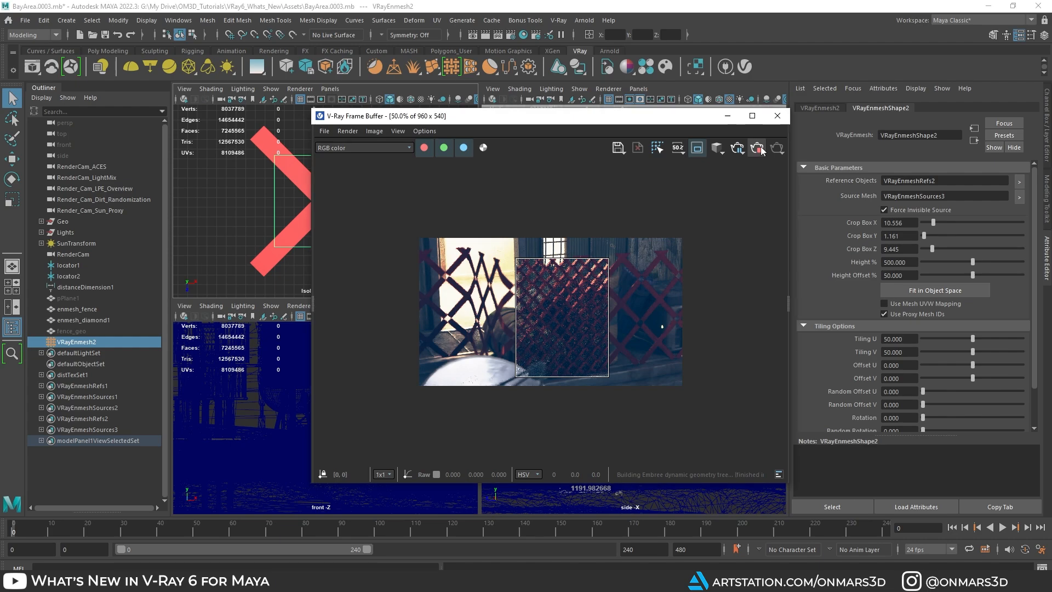
click(99, 341)
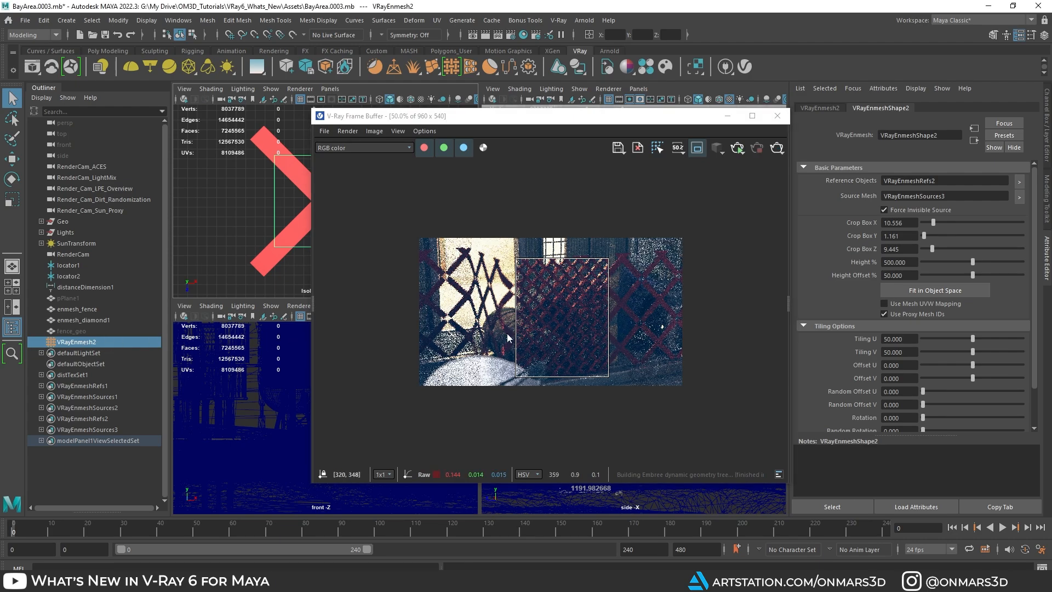
click(107, 320)
click(84, 341)
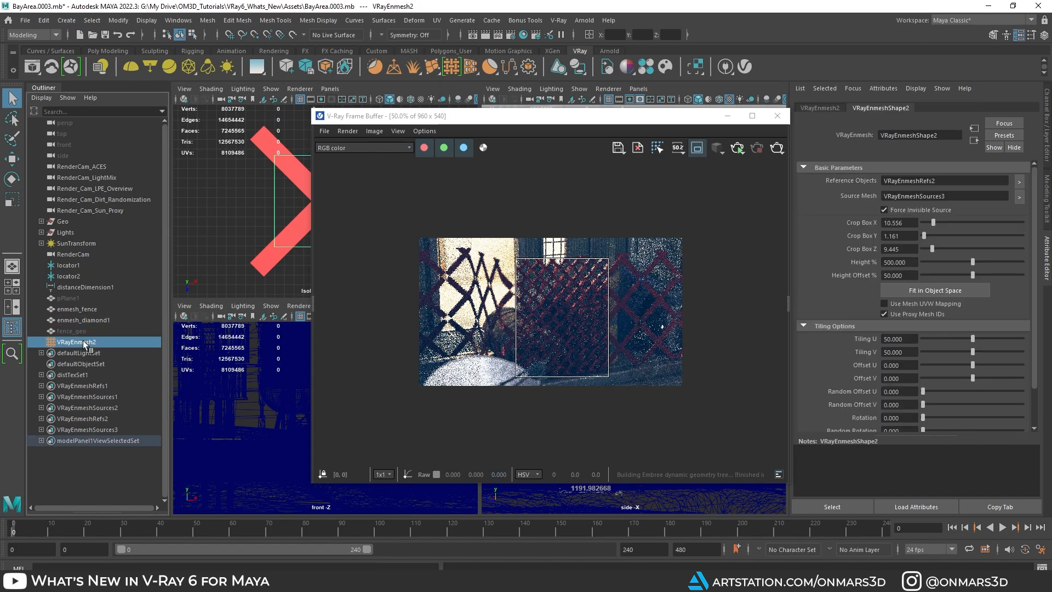
key(Delete)
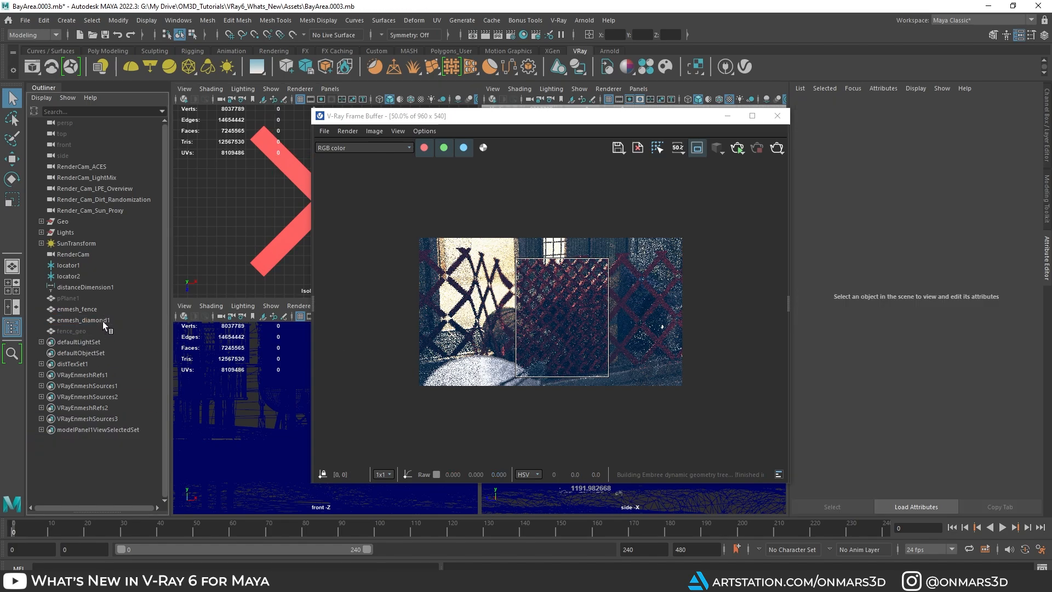
- Create a V-Ray Enmesh from enmesh_diamond1 on fence_geo and start the interactive render
click(97, 321)
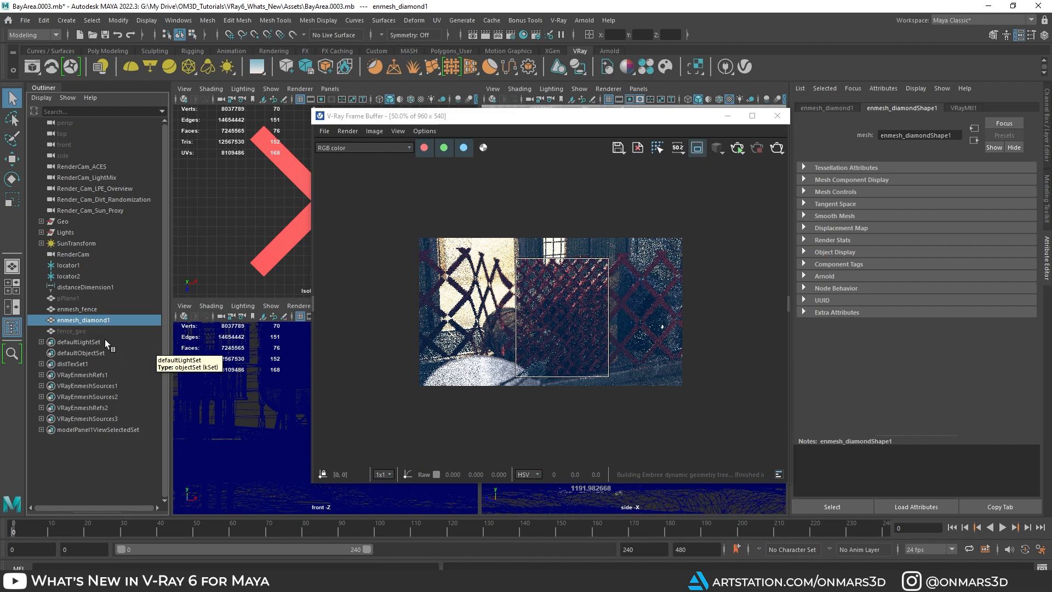
ctrl+click(82, 332)
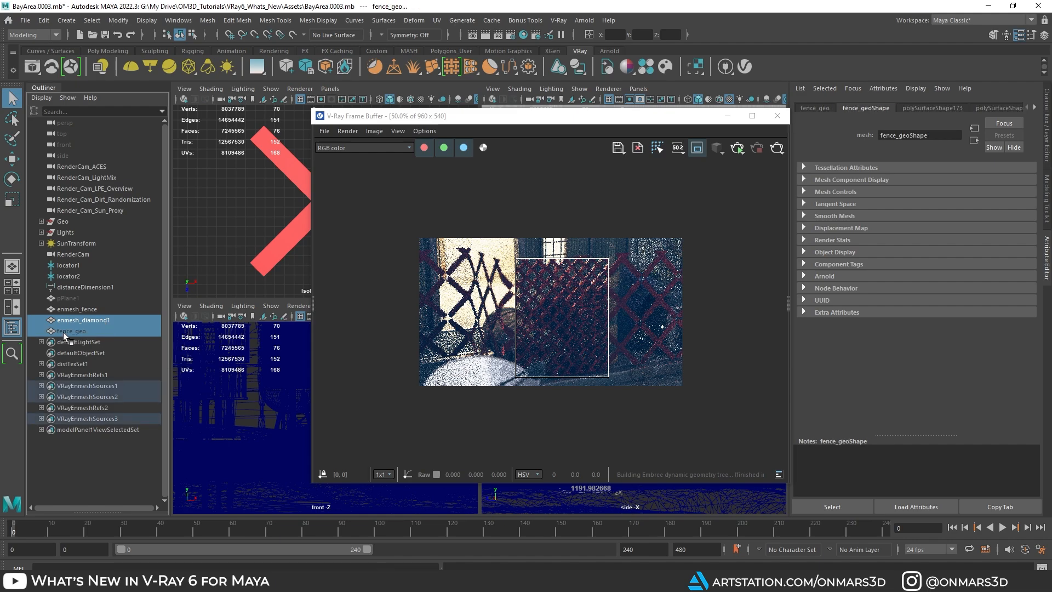
drag(500, 115, 383, 320)
click(451, 66)
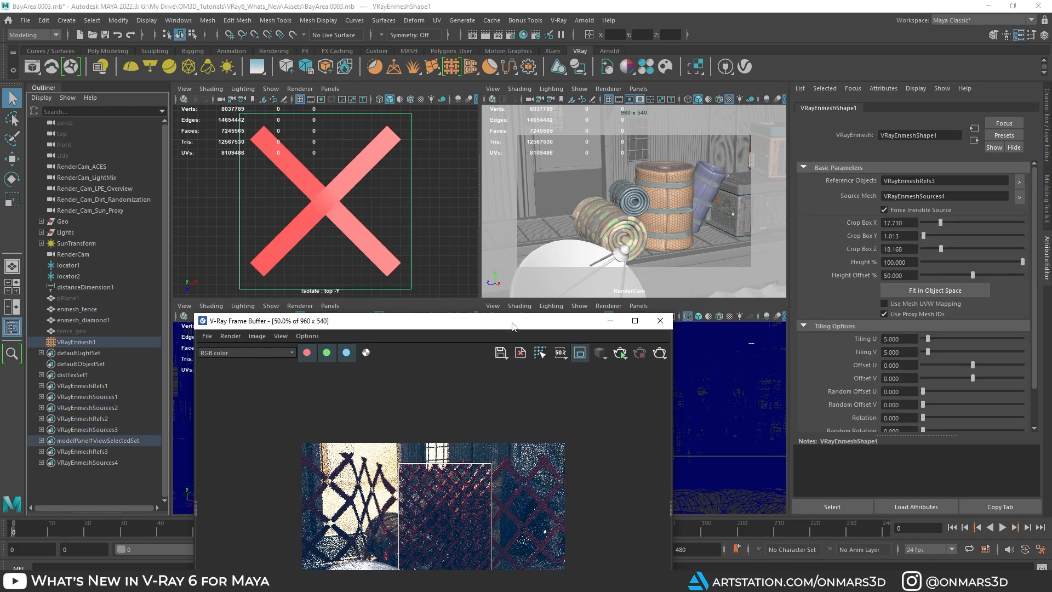
drag(516, 322, 691, 107)
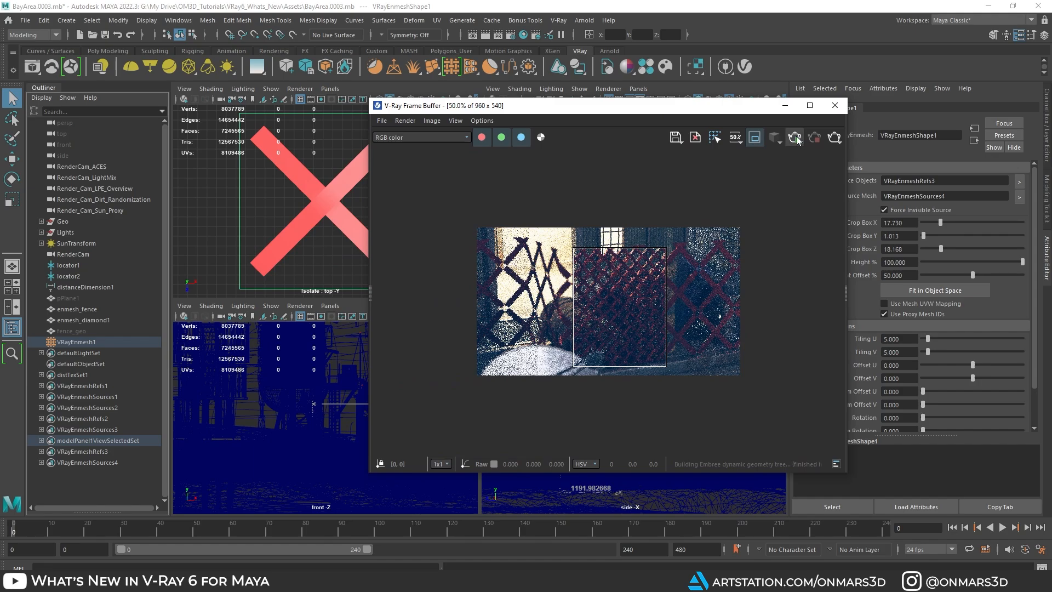
click(795, 137)
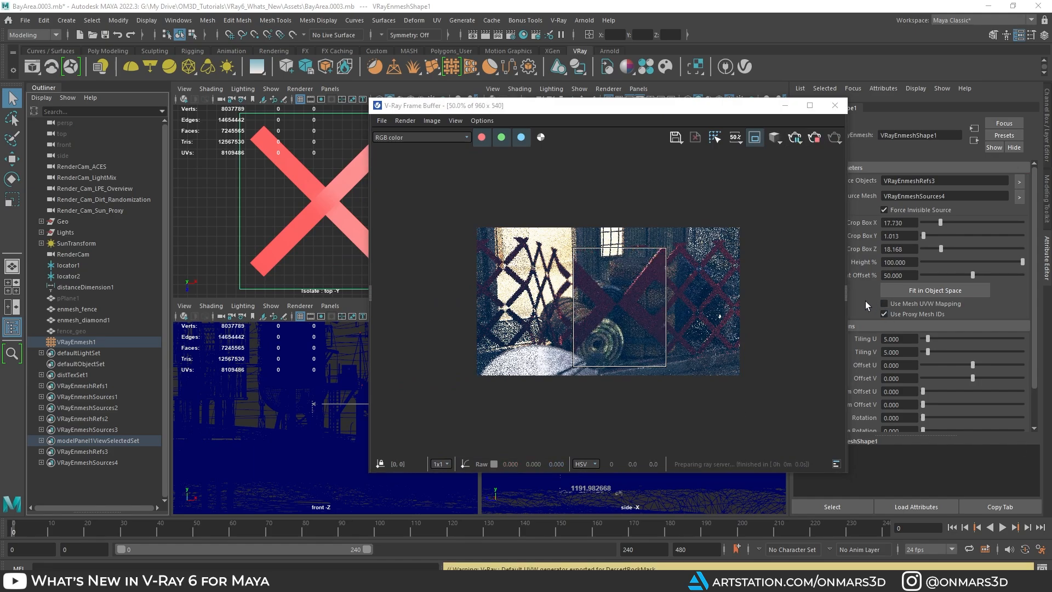
- Set both Tiling U and Tiling V of the new VRayEnmesh1 to 25
click(913, 339)
text(25)
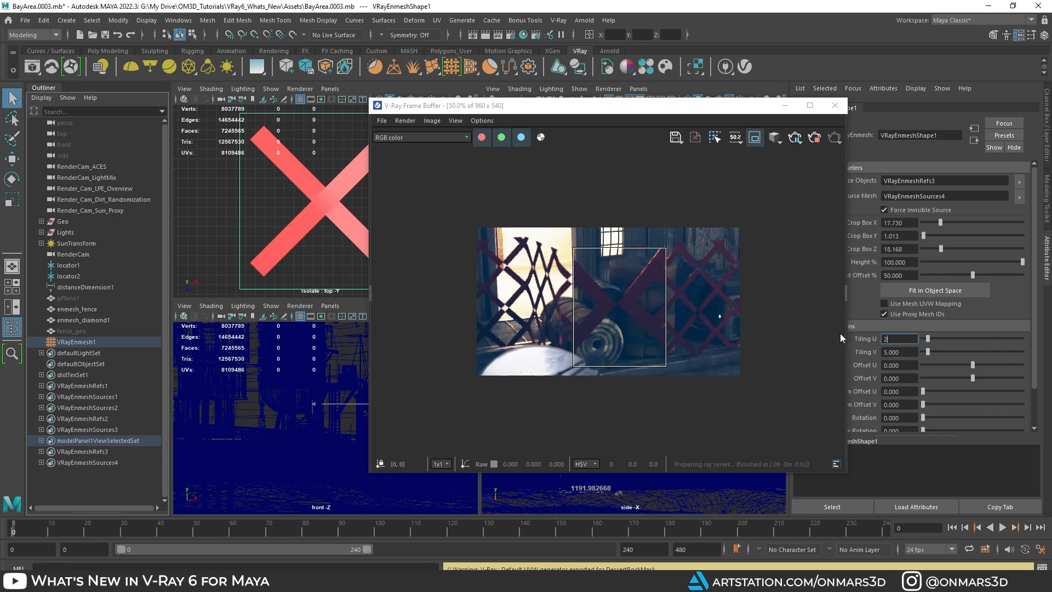
key(Tab)
text(25)
key(Return)
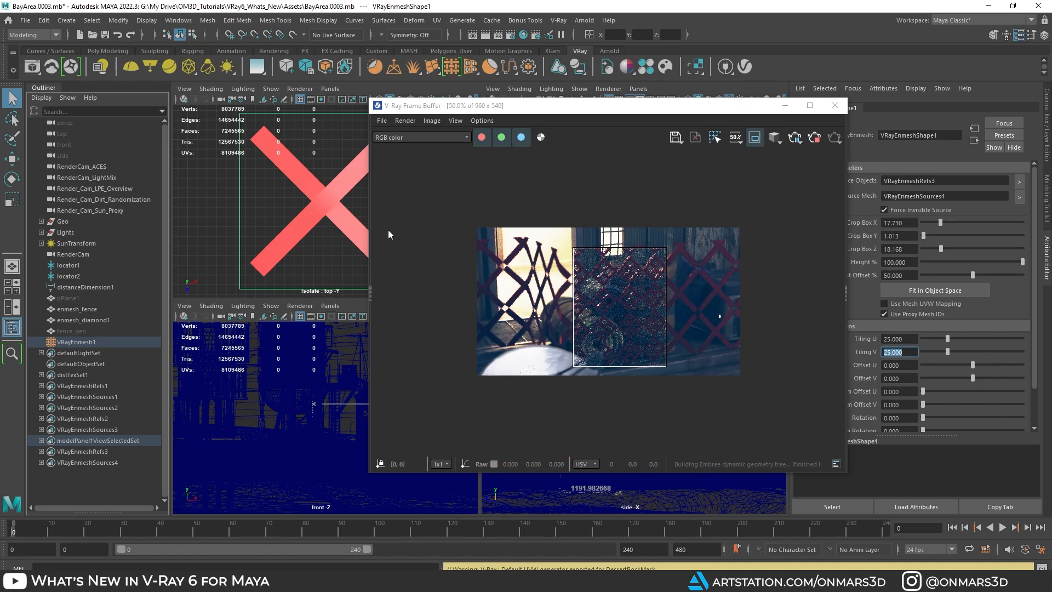
- Isolate enmesh_diamond1 in the top view, with the frame buffer moved clear of it
drag(624, 101, 506, 295)
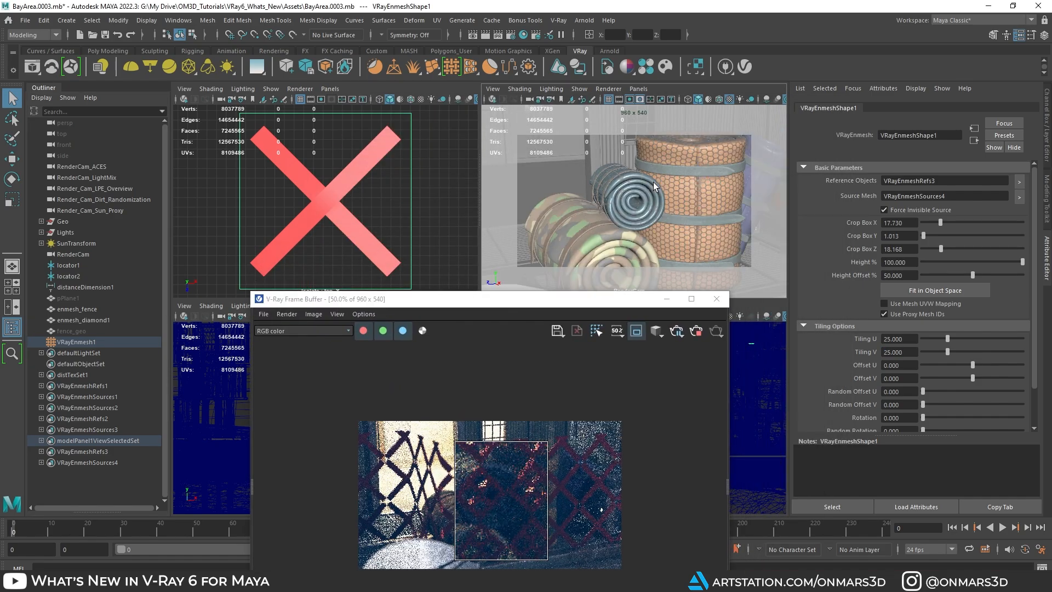
drag(595, 305, 796, 152)
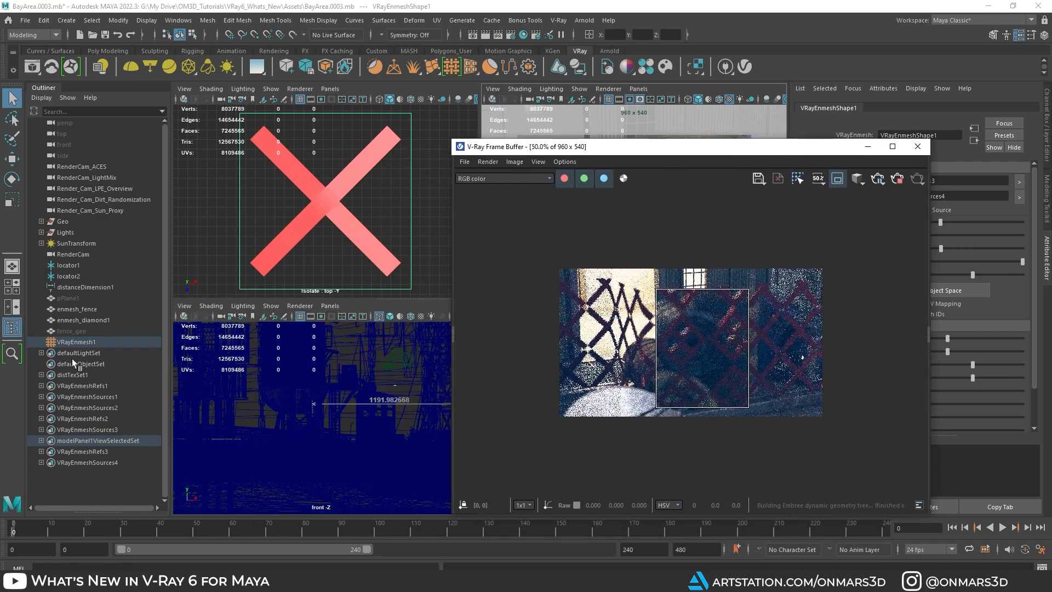
click(95, 320)
ctrl+click(92, 343)
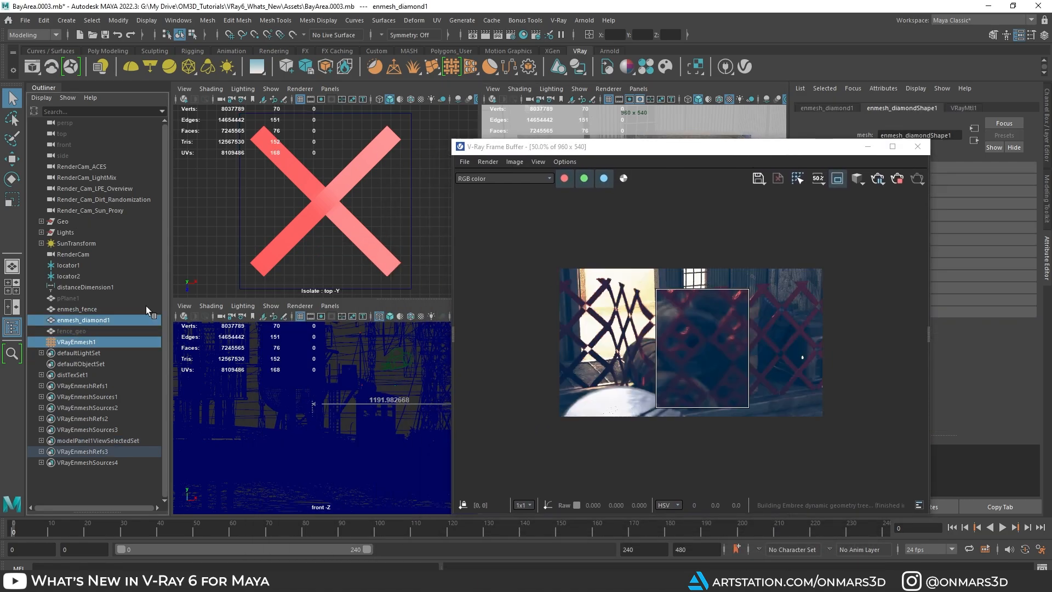
key(ctrl+1)
key(ctrl+1)
click(346, 181)
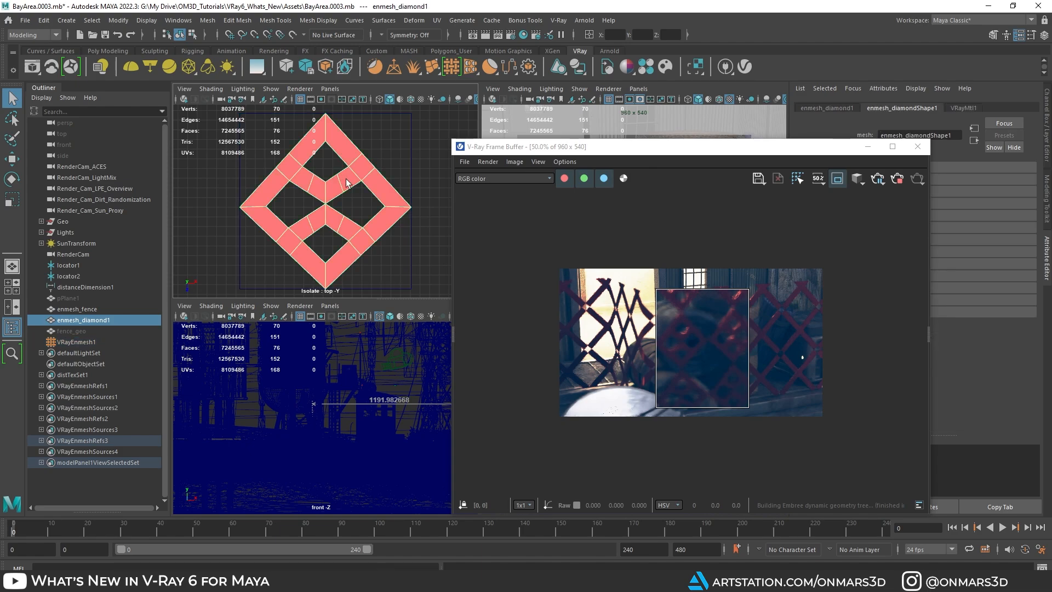
- Move the edge loops on both sides of the upper inner bar's centre slightly down to round the V into a curve
right_drag(346, 180, 346, 148)
double_click(309, 182)
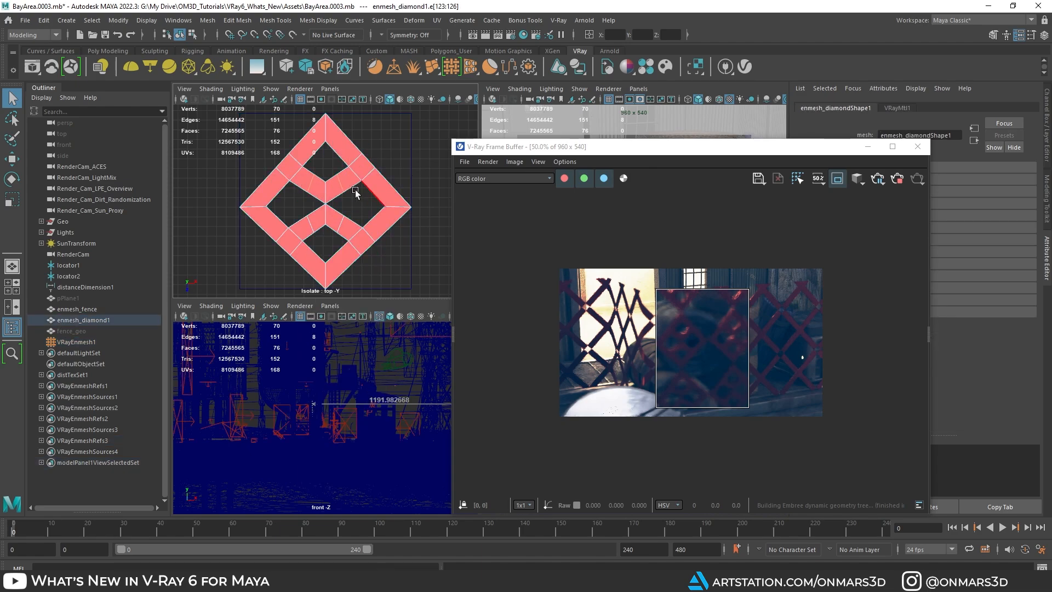
key(w)
drag(325, 234, 325, 235)
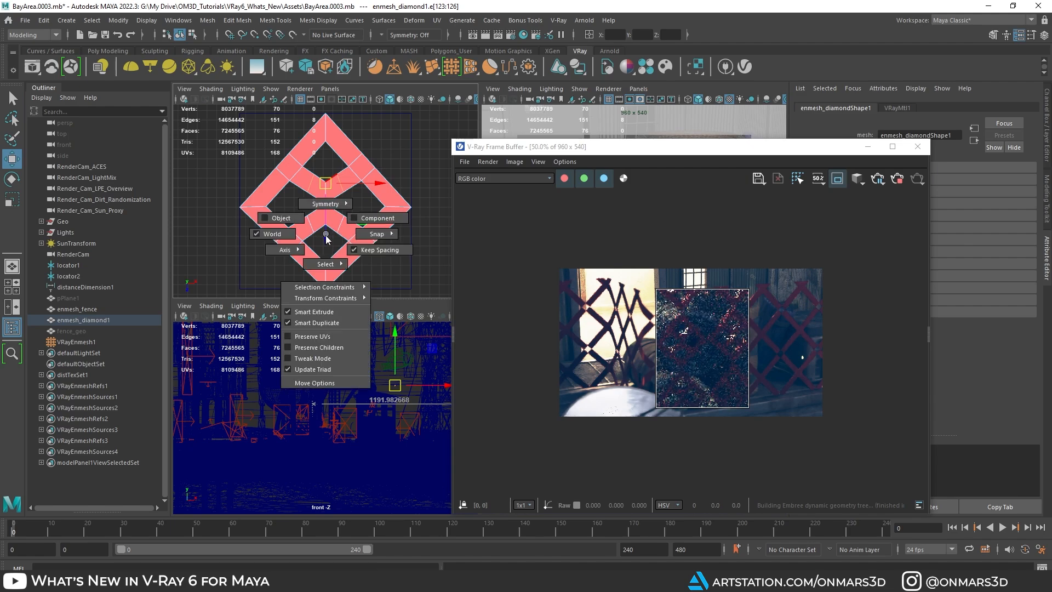
key(q)
key(w)
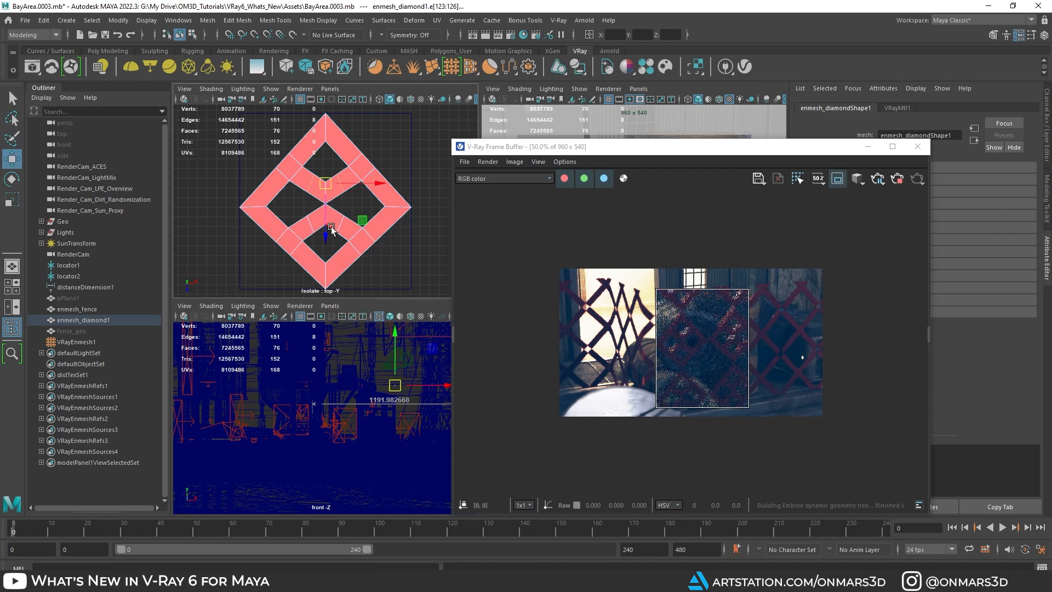
drag(322, 225, 322, 229)
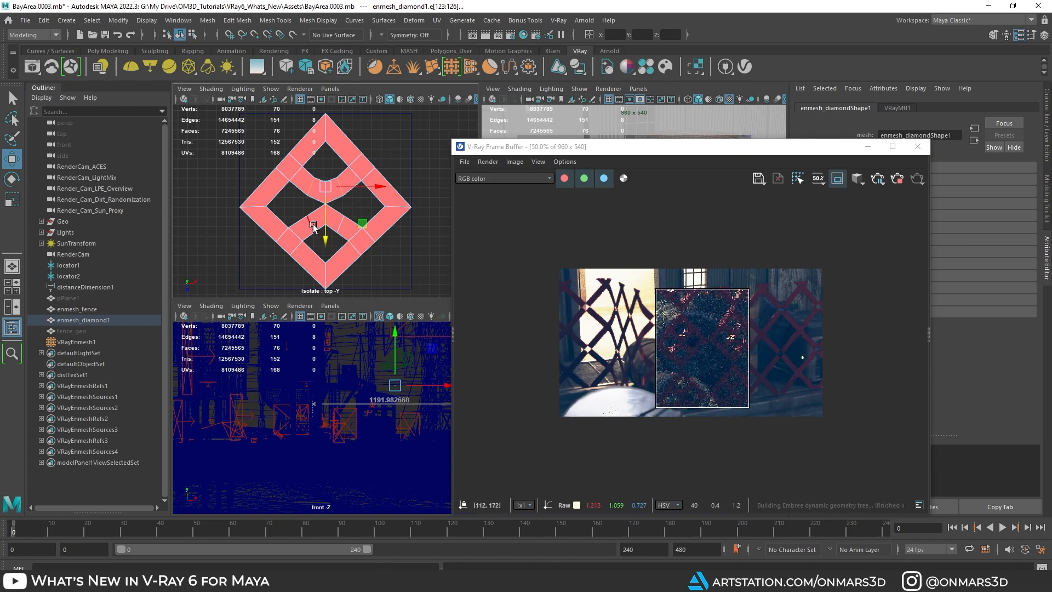
- Move the matching edge loops of the lower inner bar slightly up to form an arch, and return to object selection
key(q)
double_click(341, 226)
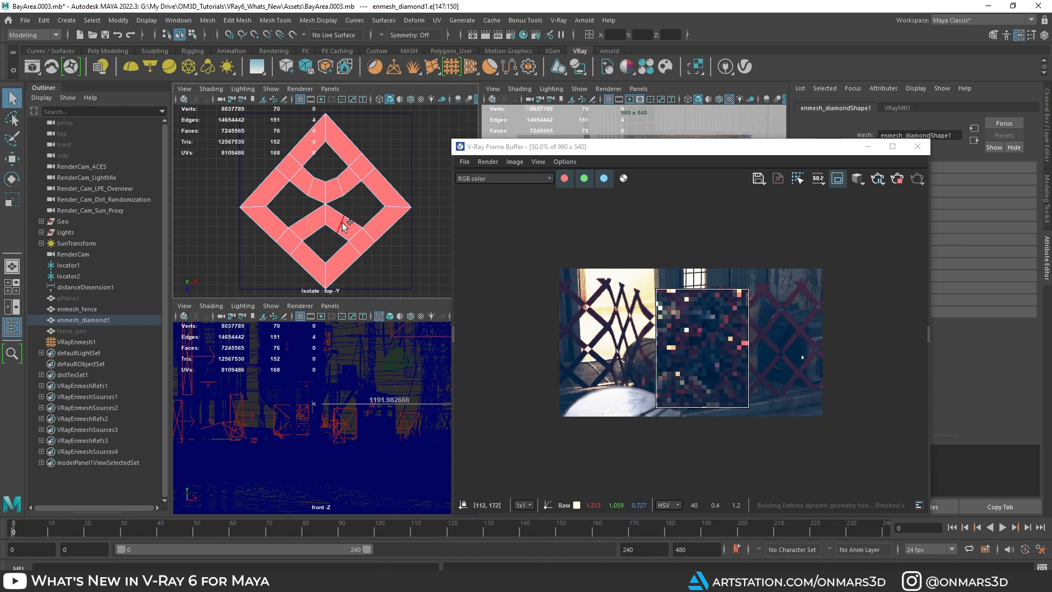
key(w)
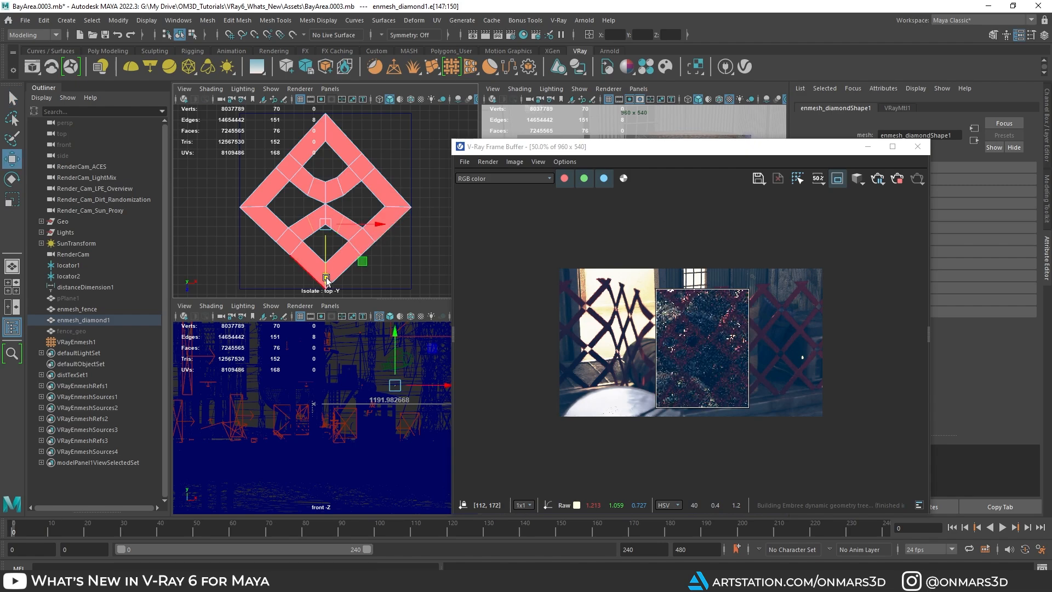
double_click(326, 277)
drag(325, 277, 325, 275)
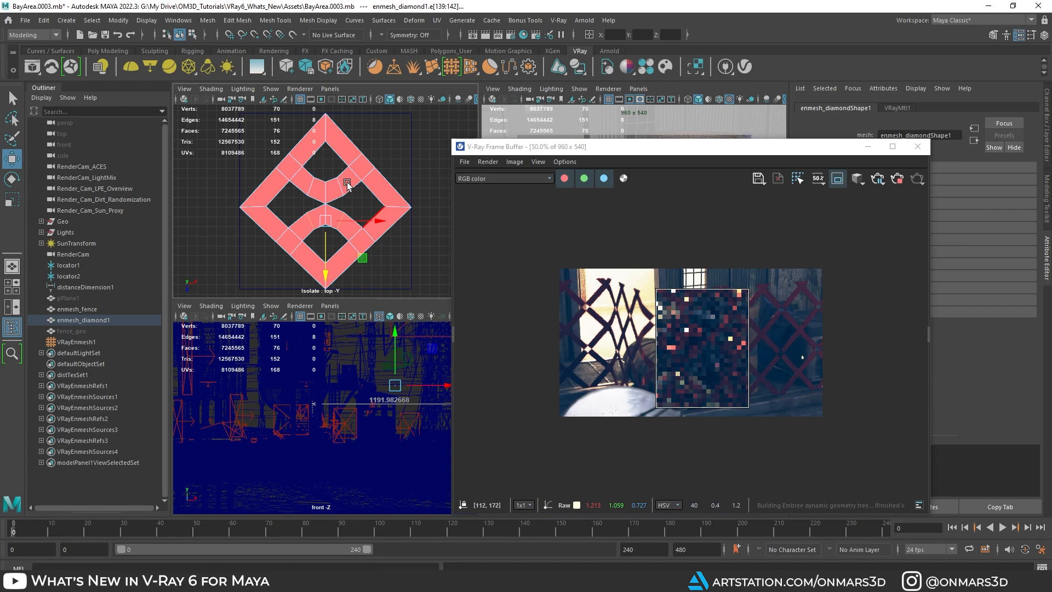
right_drag(354, 167, 456, 143)
key(q)
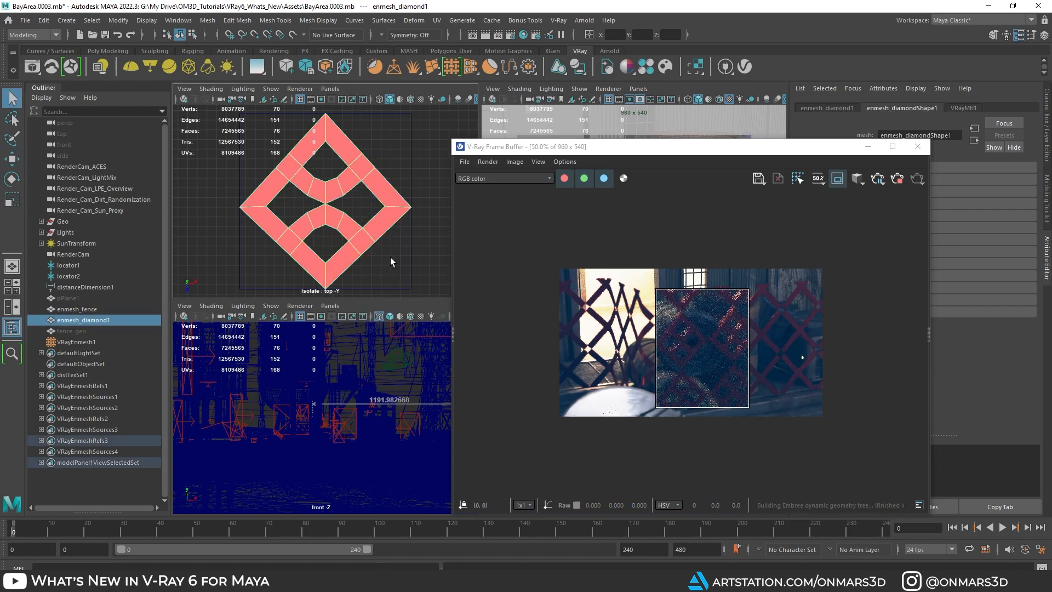
- Turn off depth of field in the V-Ray physical camera attributes of RenderCam
drag(729, 147, 397, 193)
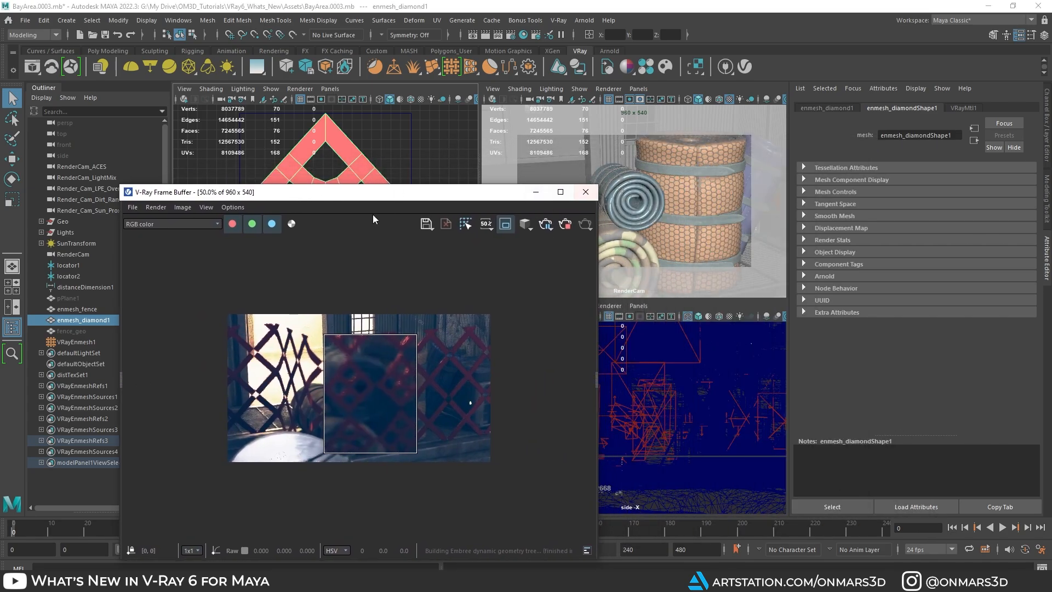
click(70, 256)
scroll(957, 356, down, 5)
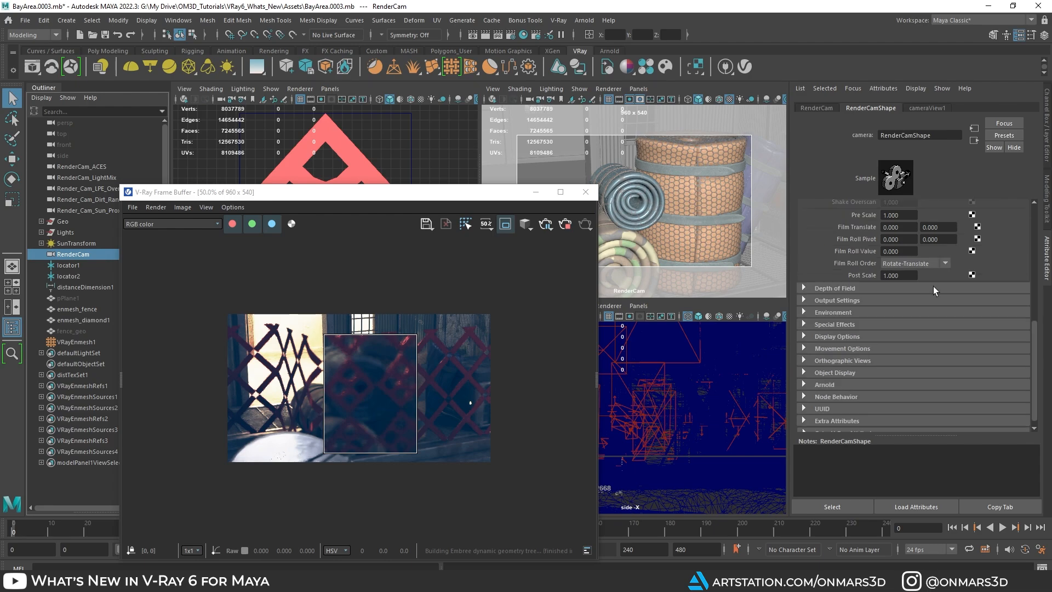
click(820, 425)
scroll(859, 365, down, 6)
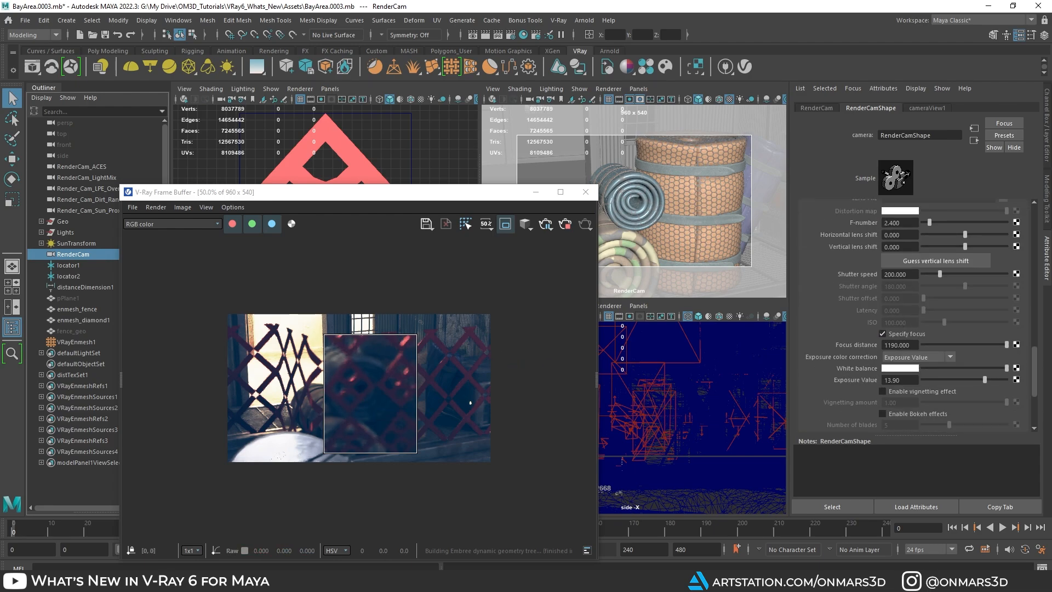
scroll(906, 428, down, 4)
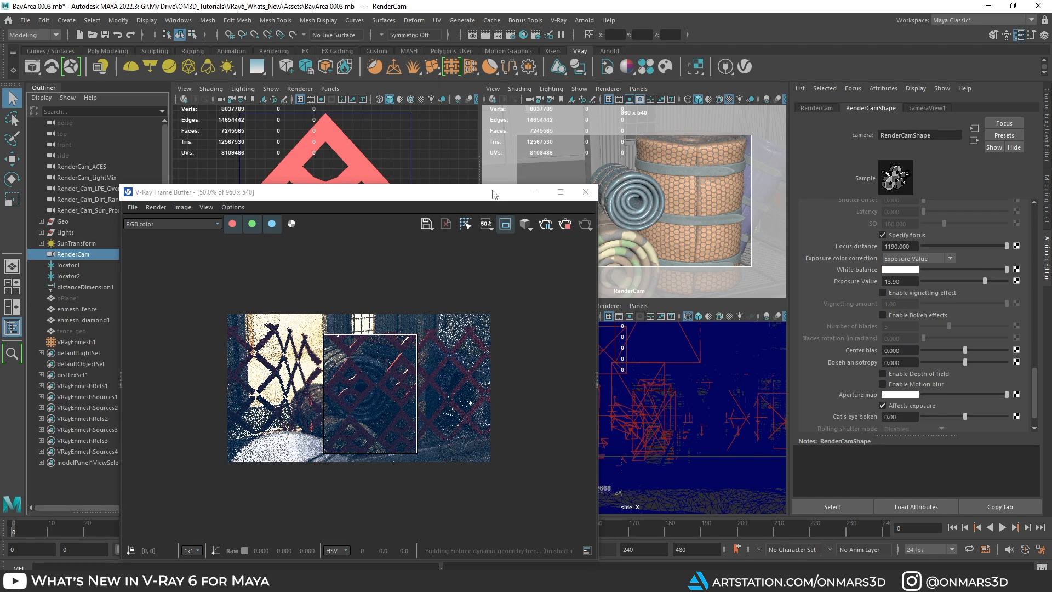
- Pull the RenderCam view back to take in more of the fence, and turn off region rendering
drag(492, 194, 531, 236)
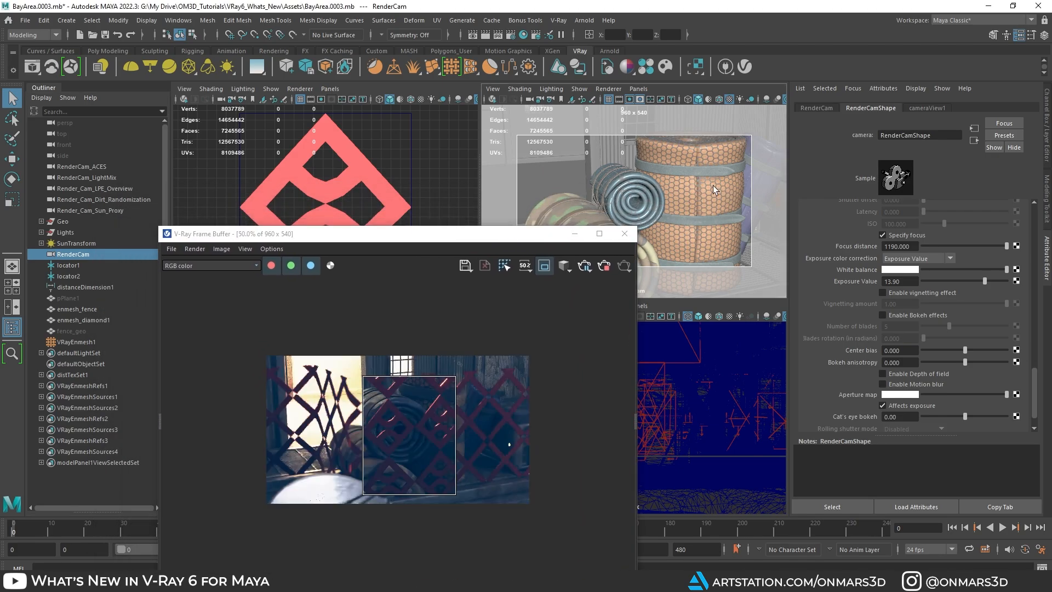
scroll(713, 187, down, 5)
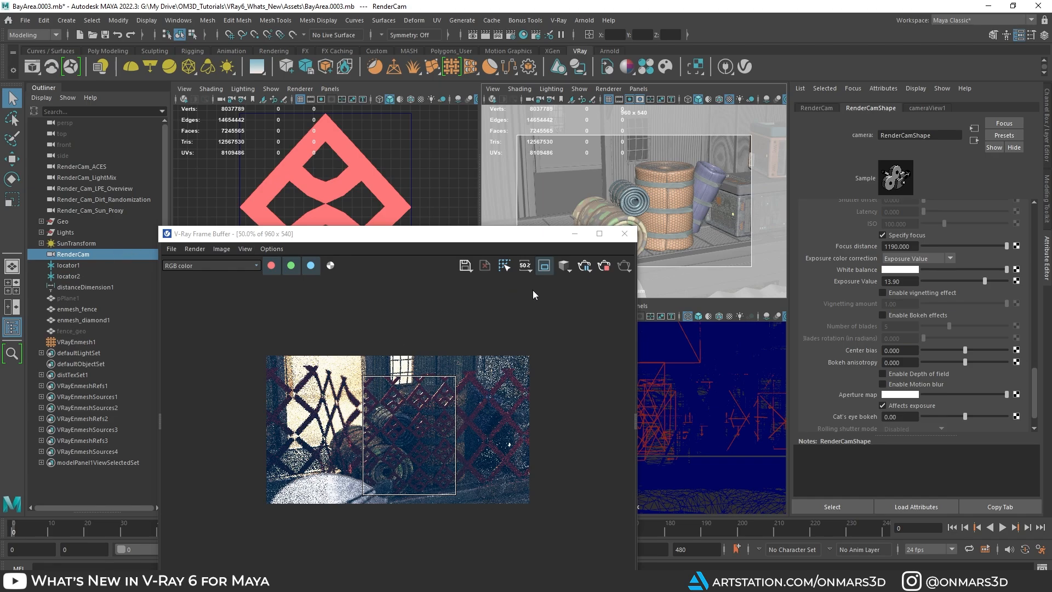
click(543, 268)
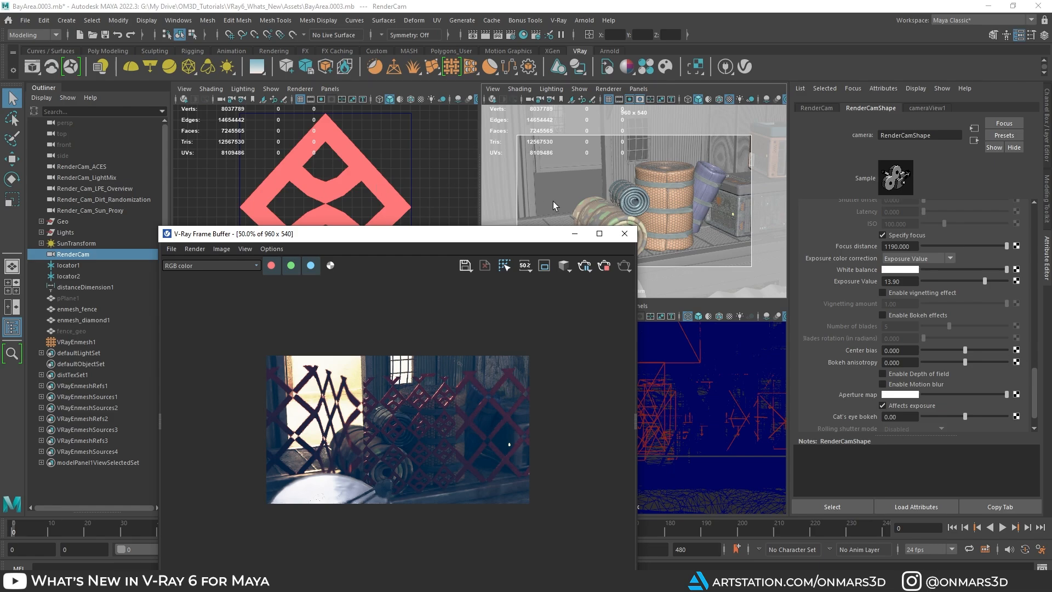
drag(523, 235, 658, 157)
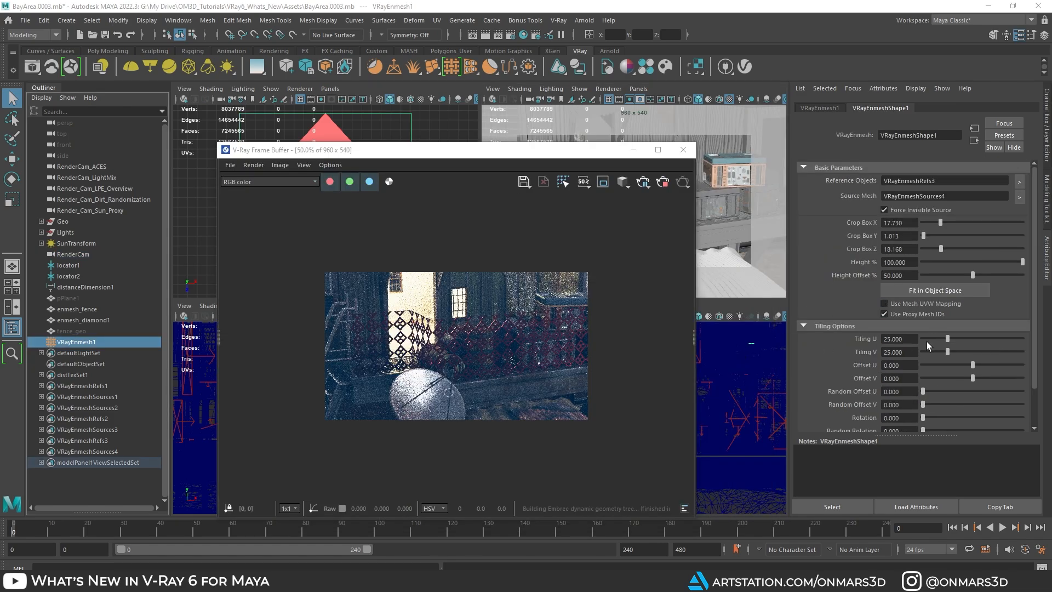
- Set both Tiling U and Tiling V of VRayEnmesh1 to 50
drag(914, 342, 830, 340)
text(50)
key(Tab)
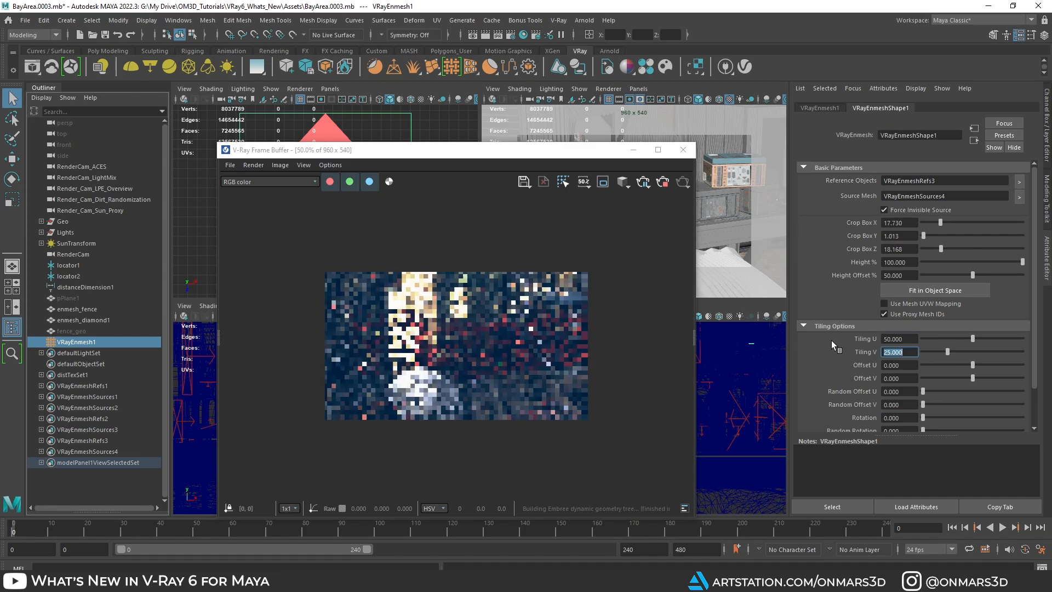
text(50)
key(Return)
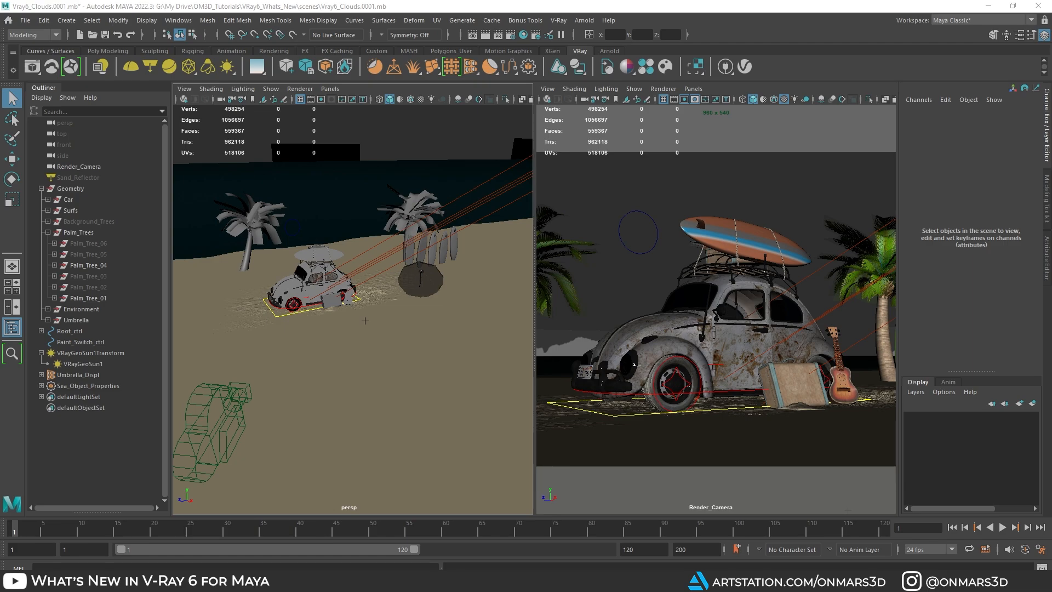
- Frame the car in the perspective view of the Vray6_Clouds scene and start the interactive render
mouse_move(322, 308)
alt+mouse_down()
mouse_move(307, 331)
mouse_move(343, 319)
mouse_move(329, 315)
alt+mouse_up()
scroll(339, 316, up, 5)
scroll(324, 327, down, 2)
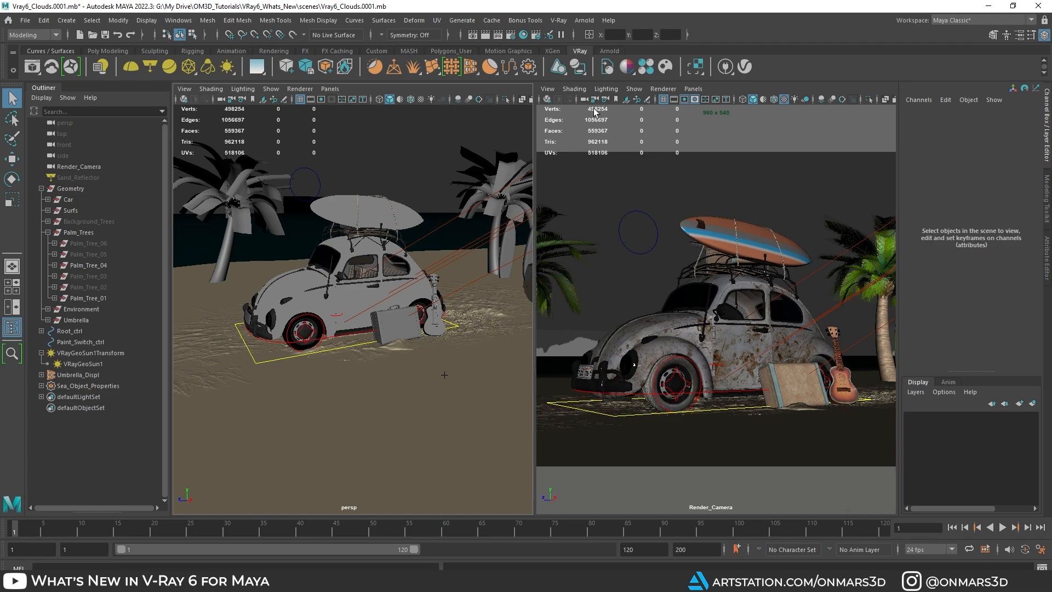
click(496, 35)
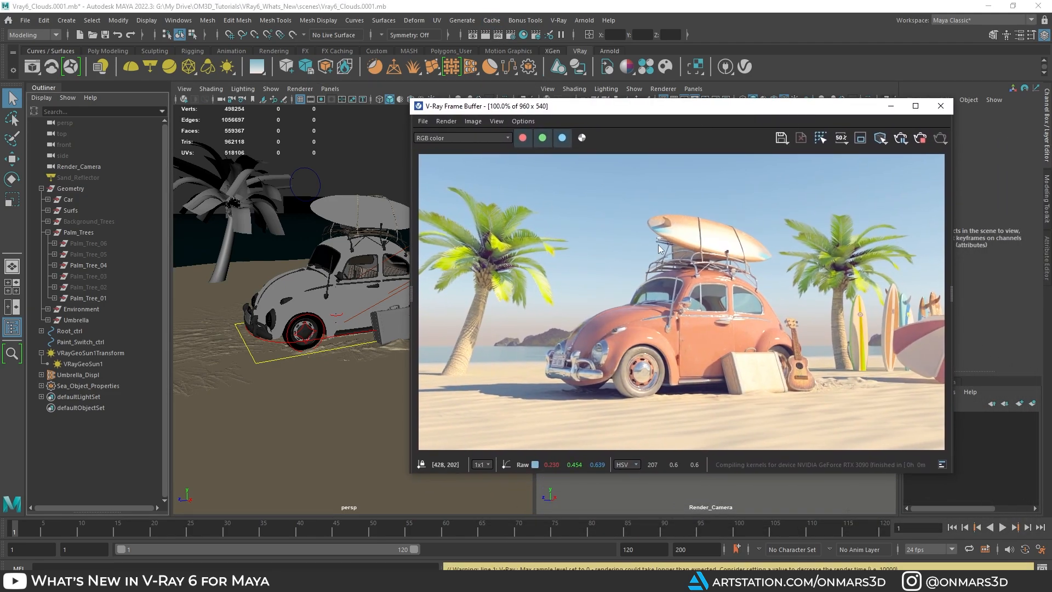
- Examine the beach scene's geometry around the car and the Distant_Land_01 plane alongside the rendered image
alt+drag(276, 255, 227, 295)
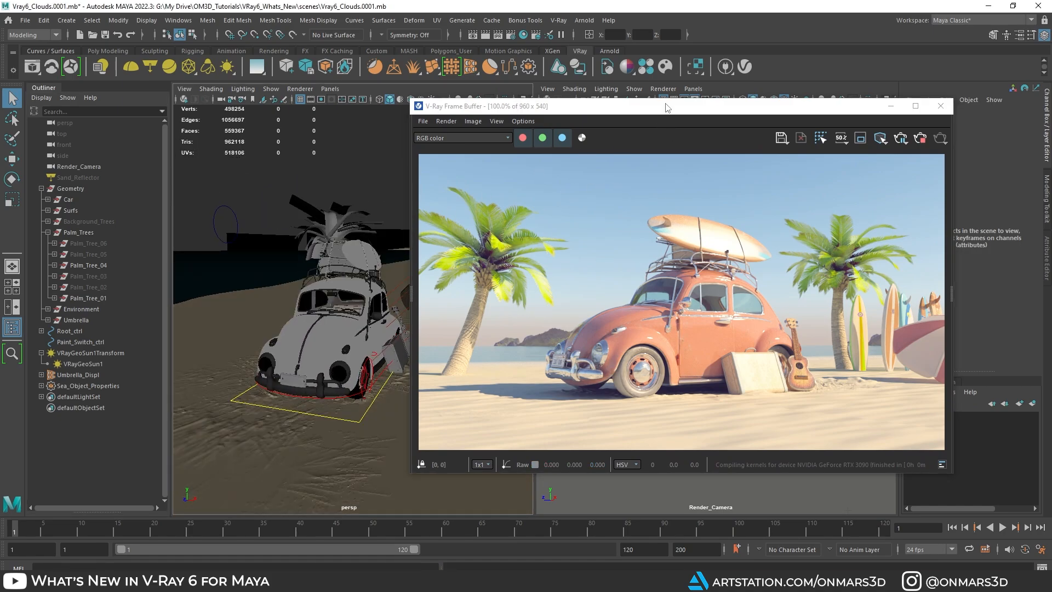
drag(668, 108, 1051, 123)
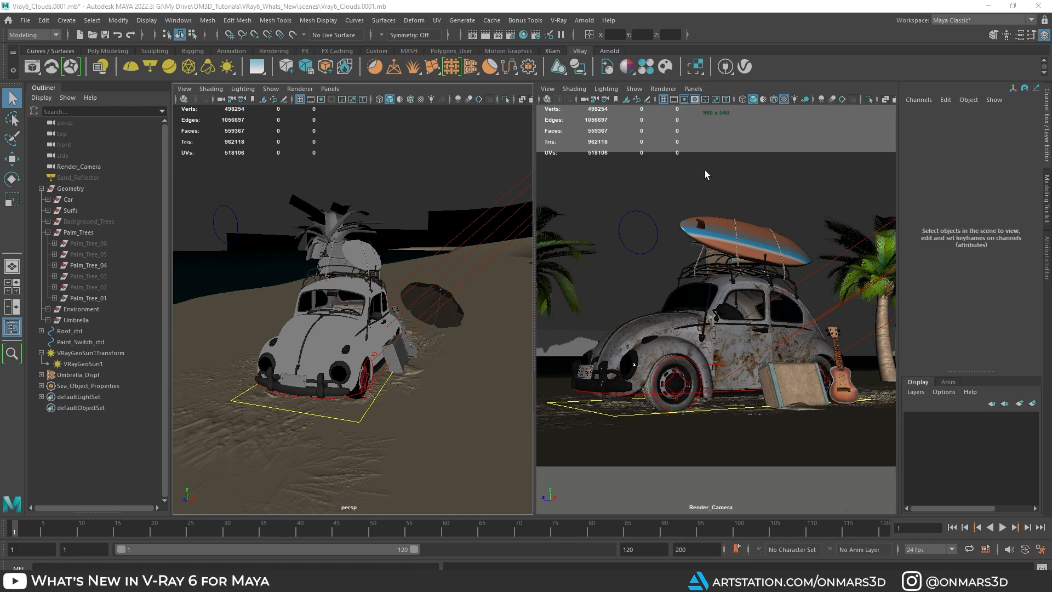
drag(1051, 140, 740, 103)
click(265, 238)
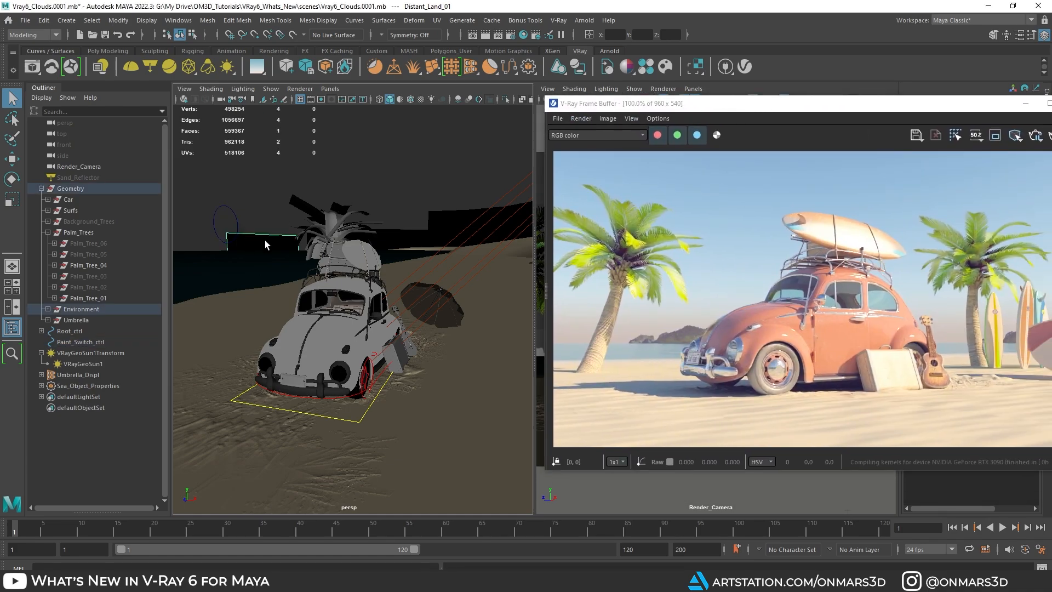
alt+drag(265, 240, 324, 248)
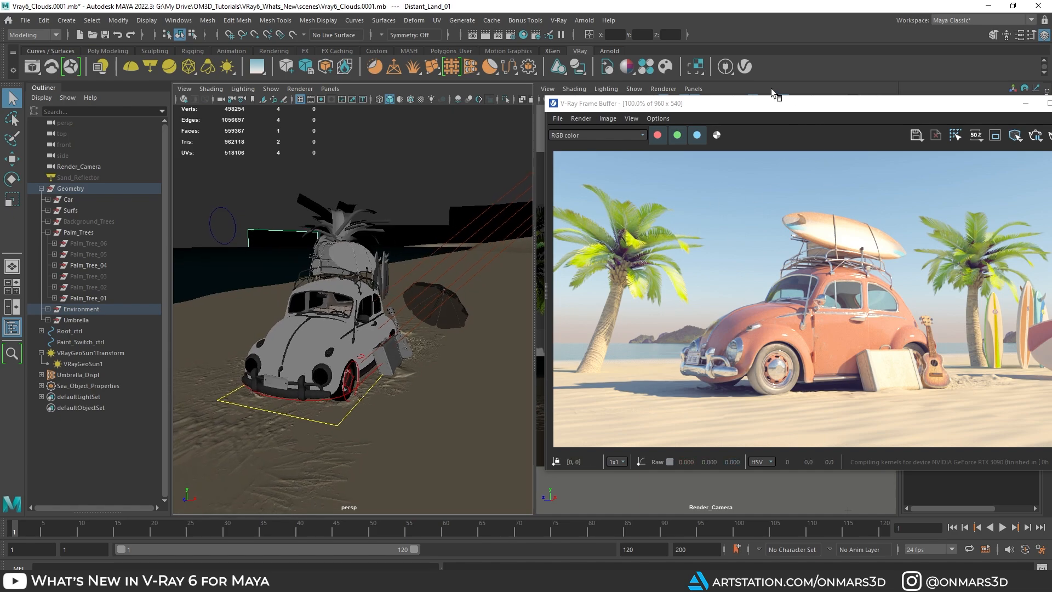
drag(763, 105, 429, 112)
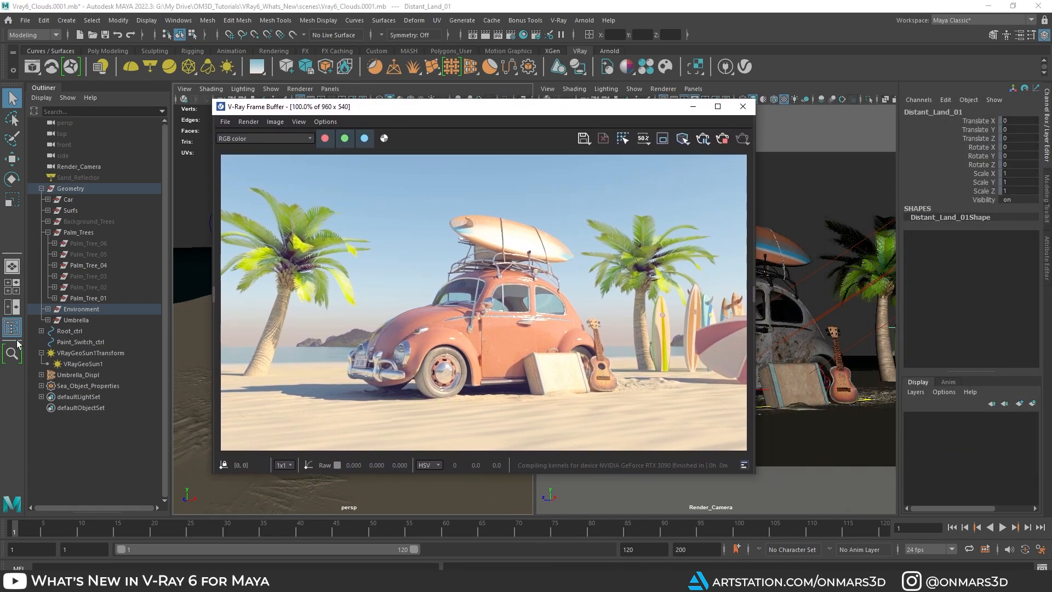
- Enable clouds in the attributes of the VRayGeoSun1 light
click(81, 364)
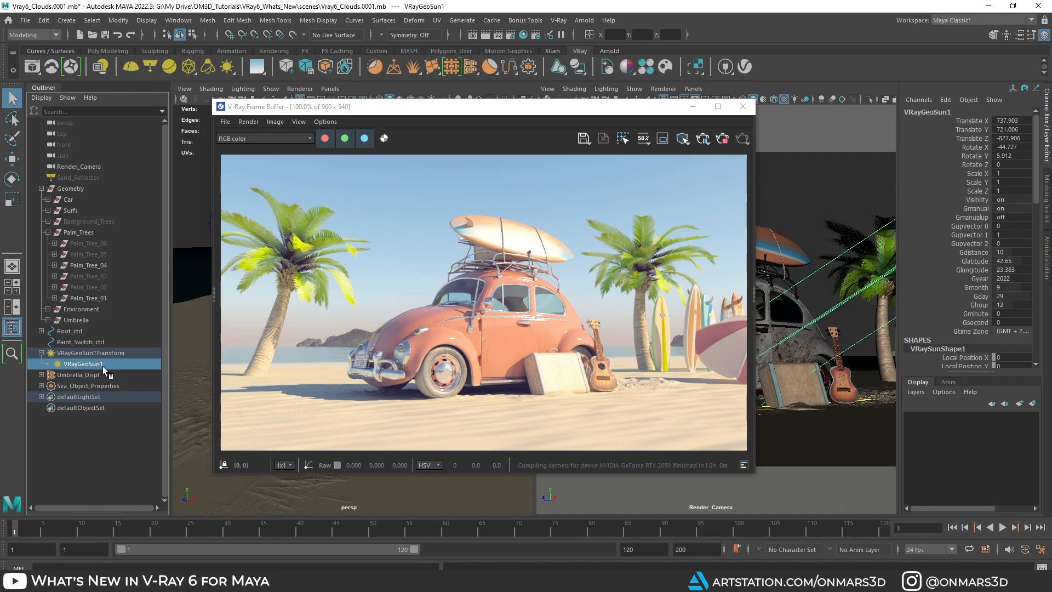
key(ctrl+a)
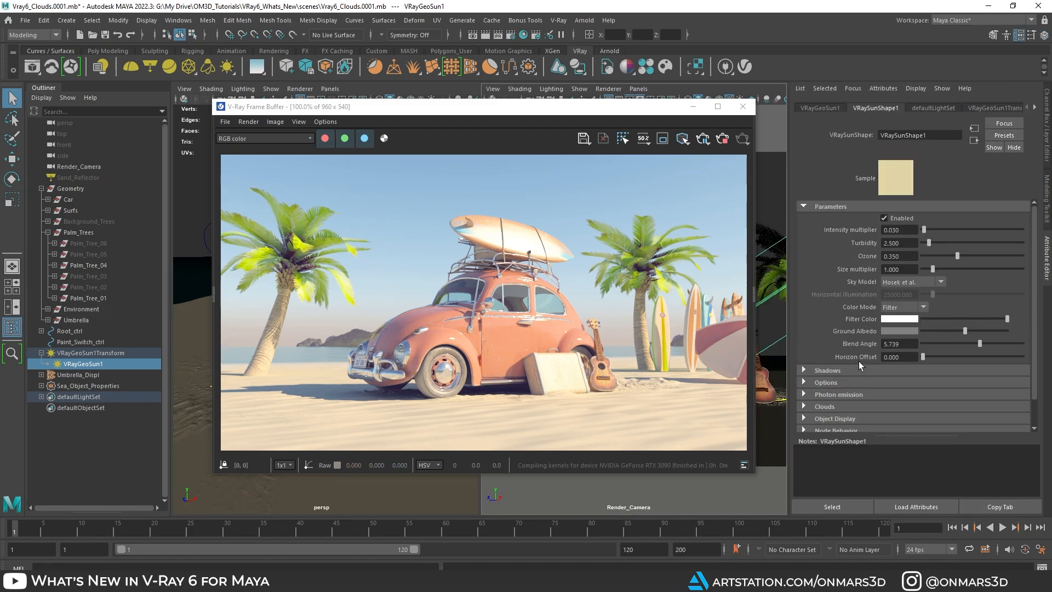
click(804, 406)
scroll(804, 410, down, 3)
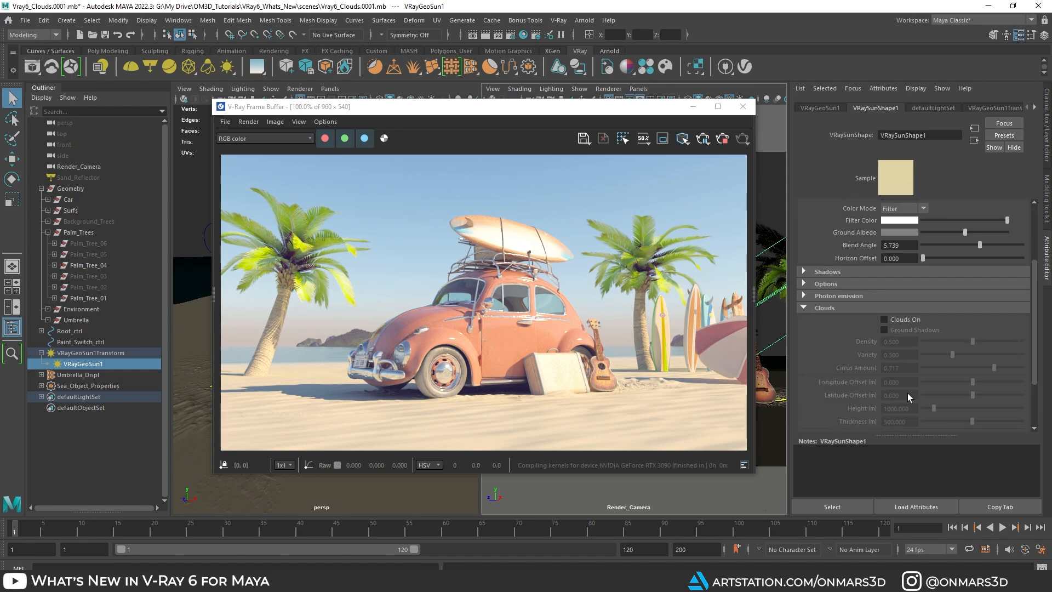
click(883, 320)
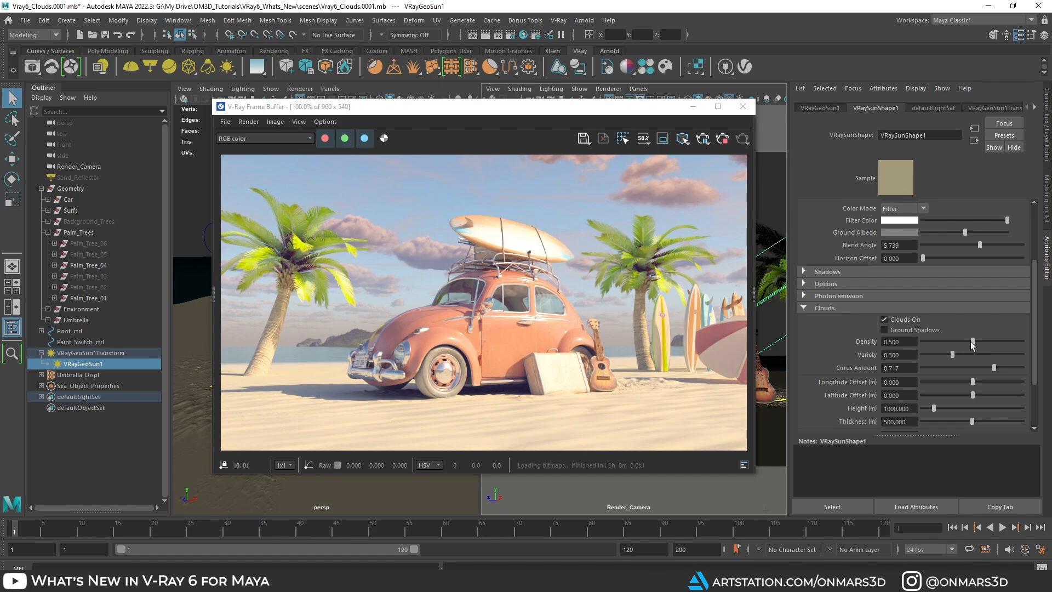
- Try cloud Density values of about 0.217 and 0.772, and reset Density to 0.5
drag(972, 342, 943, 342)
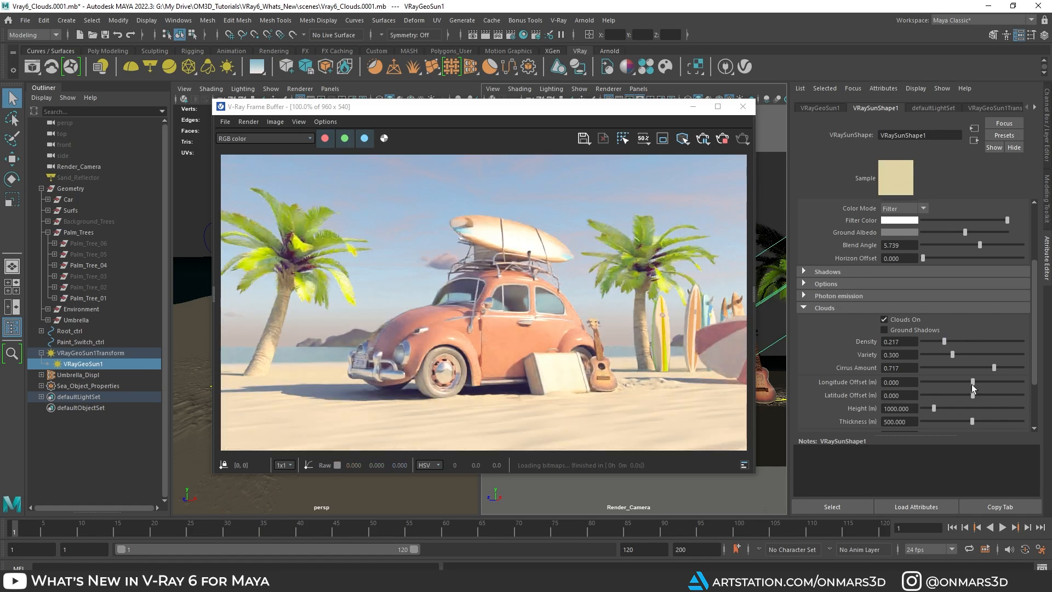
drag(946, 344, 999, 343)
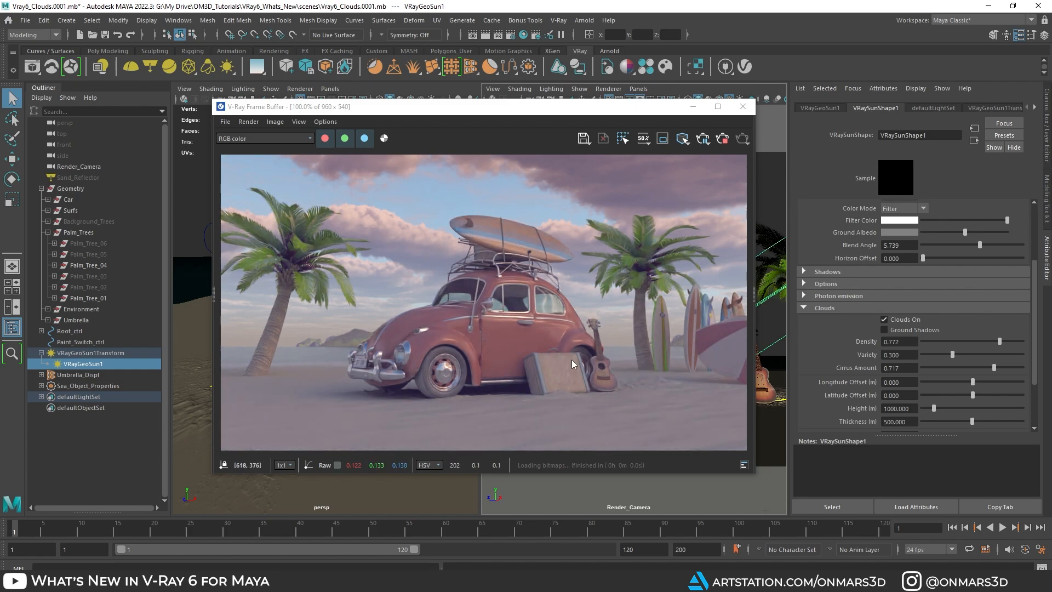
double_click(898, 341)
text(0.5)
key(Return)
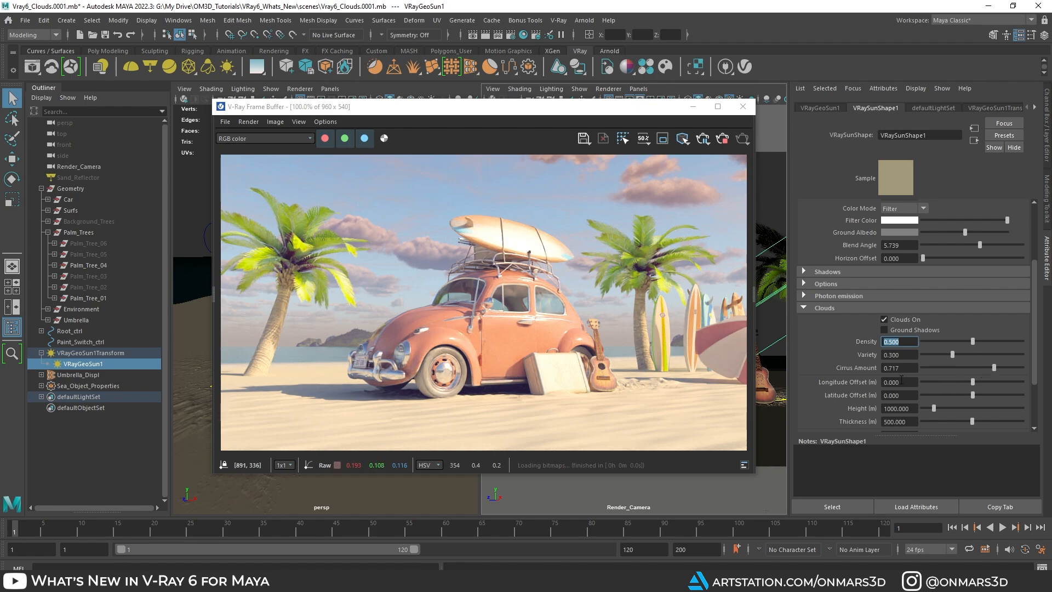
- Try a Cirrus Amount of about 0.211, raise it to about 0.906, and inspect the rendered sky up close
drag(994, 369, 944, 369)
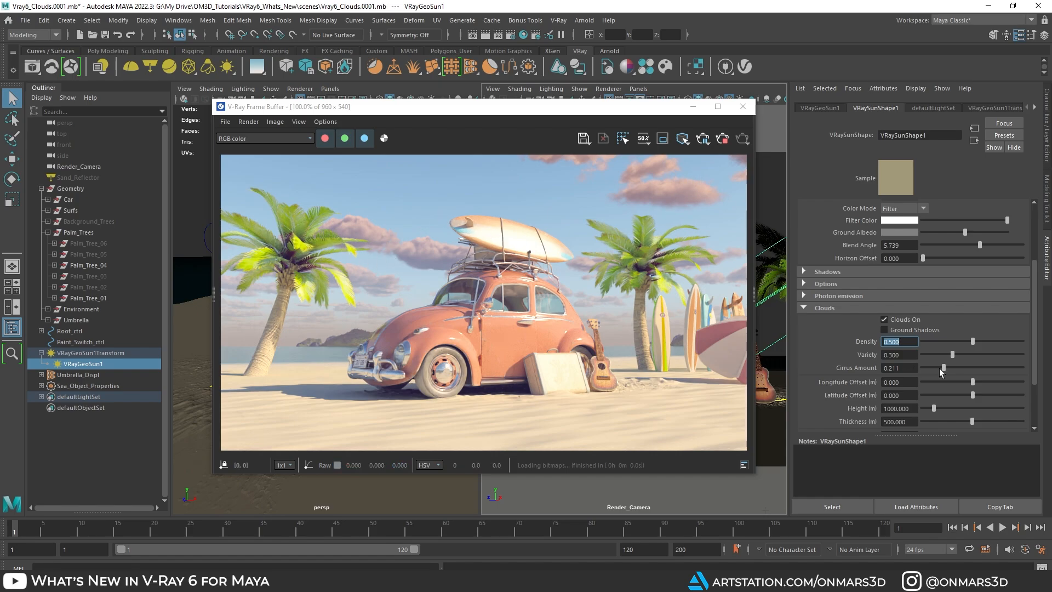
drag(943, 368, 1012, 370)
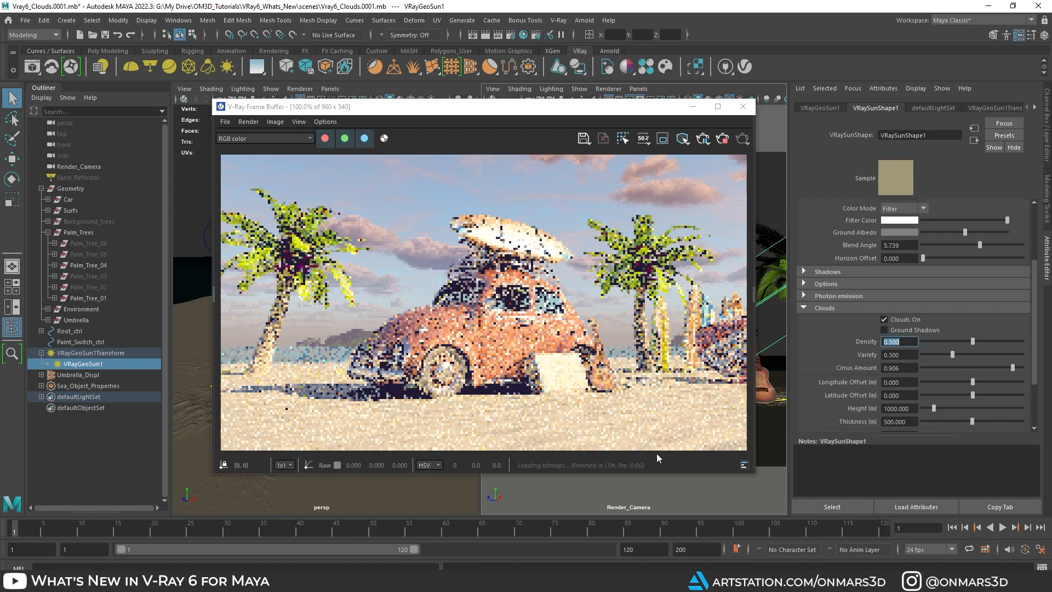
scroll(476, 178, up, 2)
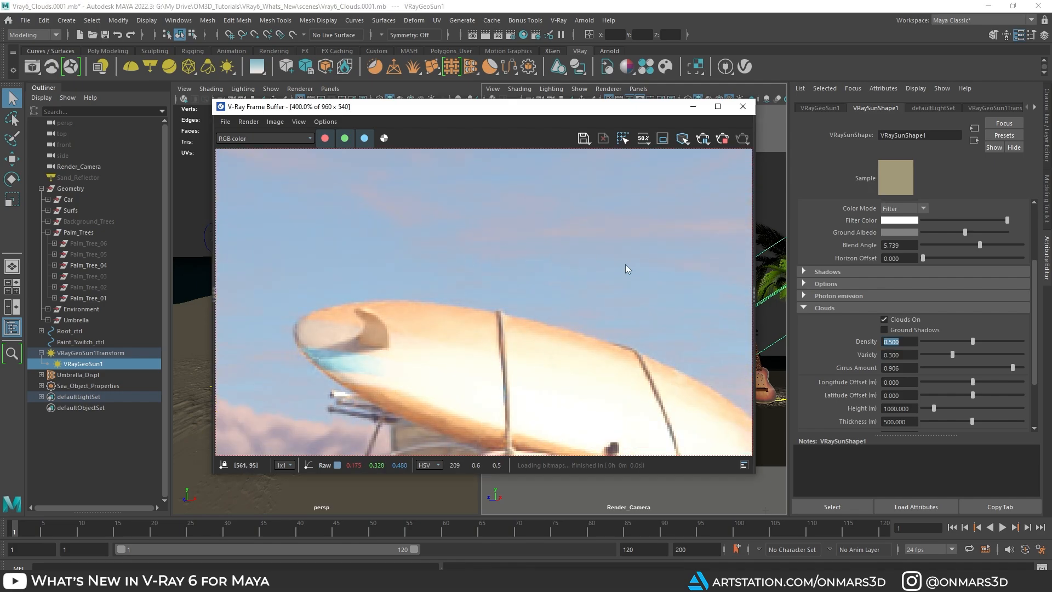
- Set both the cloud Variety and the Cirrus Amount to about 0.689
scroll(515, 225, down, 1)
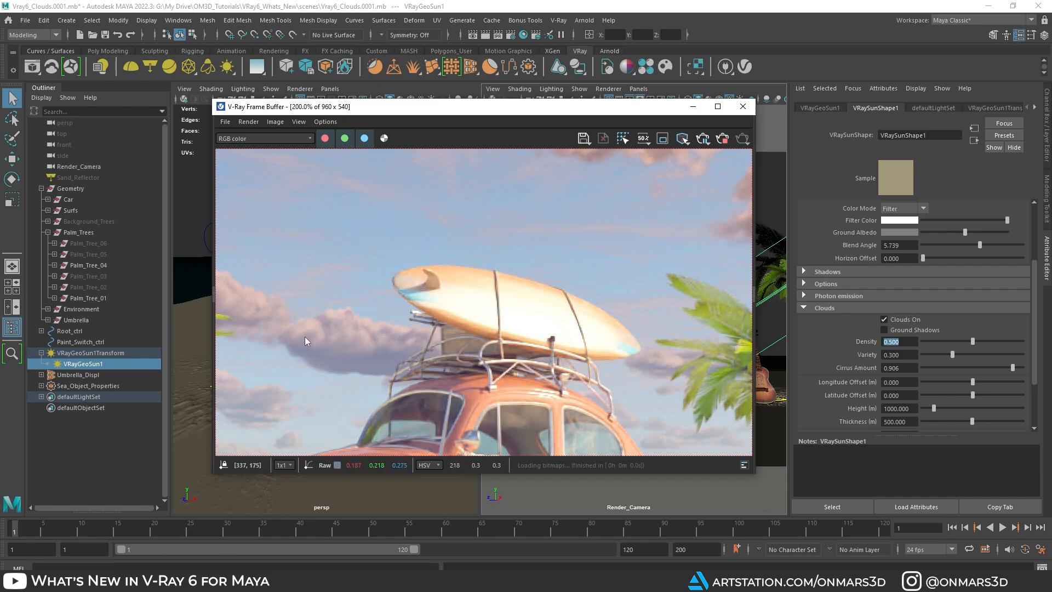
scroll(304, 336, down, 1)
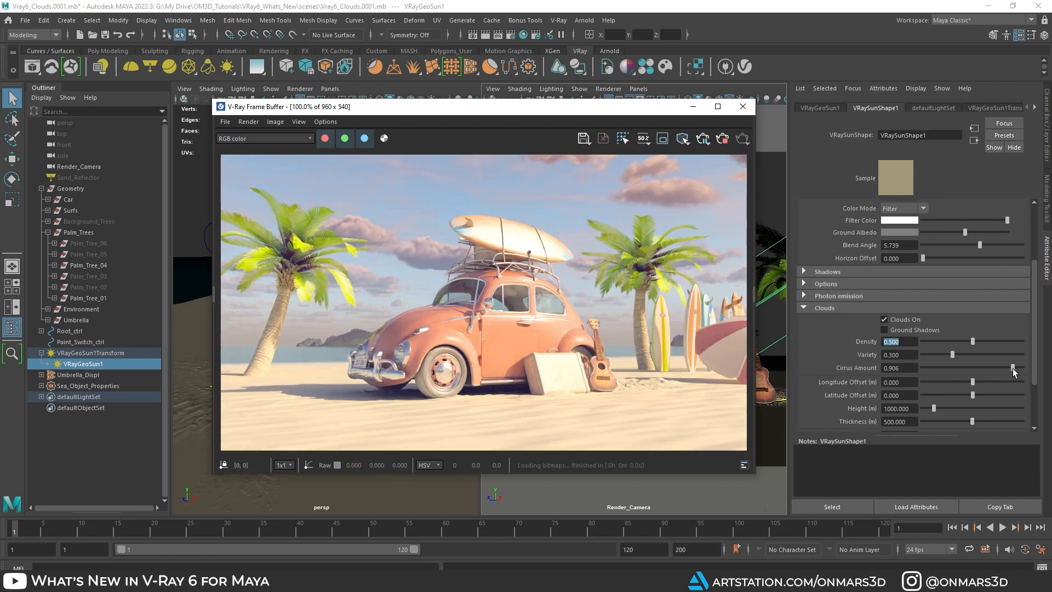
drag(1012, 368, 991, 357)
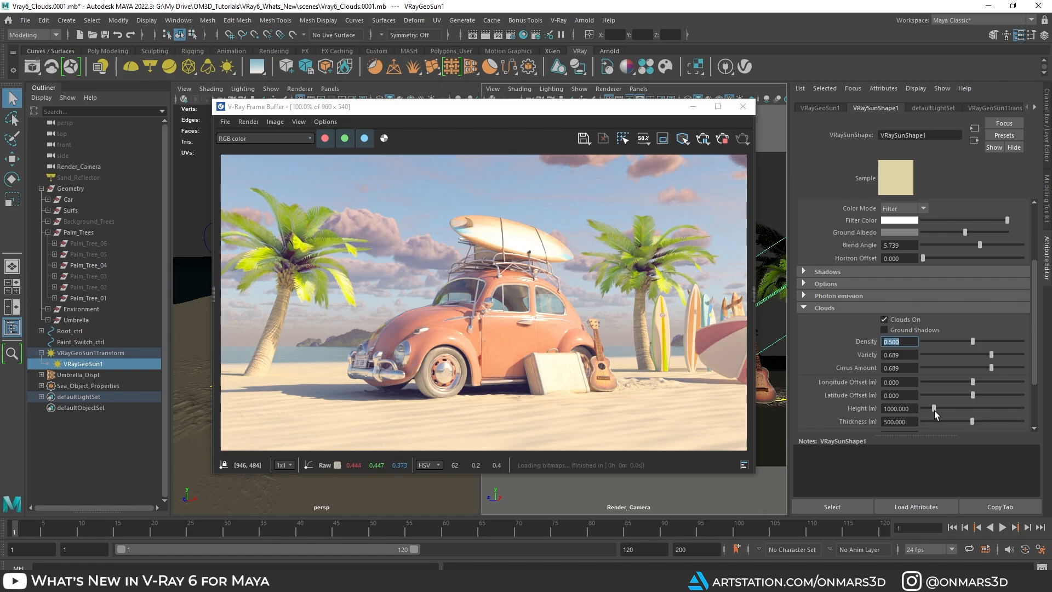
- Try cloud Height values of 3600 m and 625 m, and undo the height changes
drag(934, 410, 991, 408)
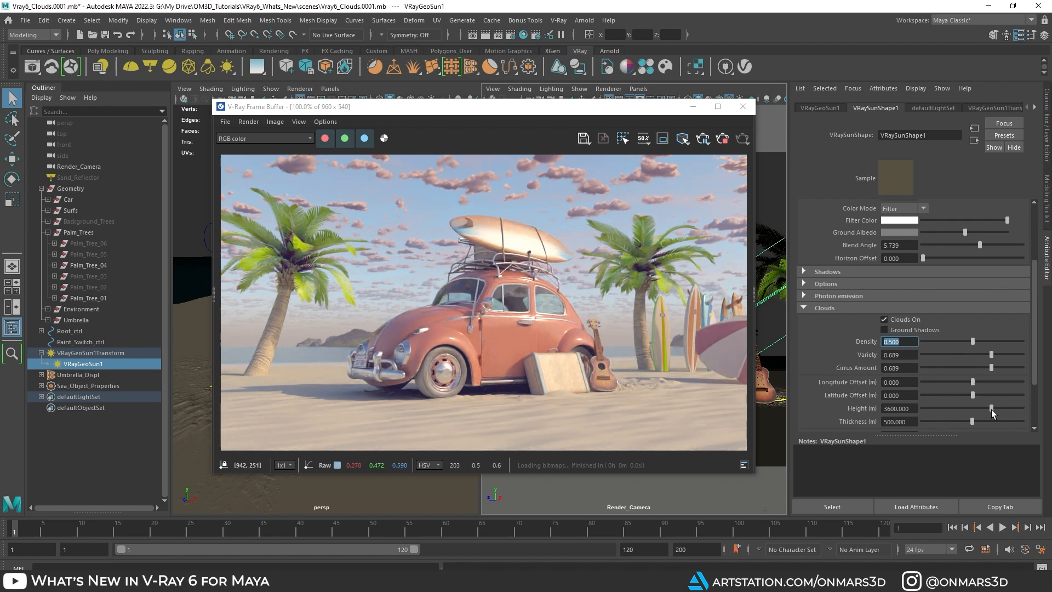
drag(992, 412, 925, 417)
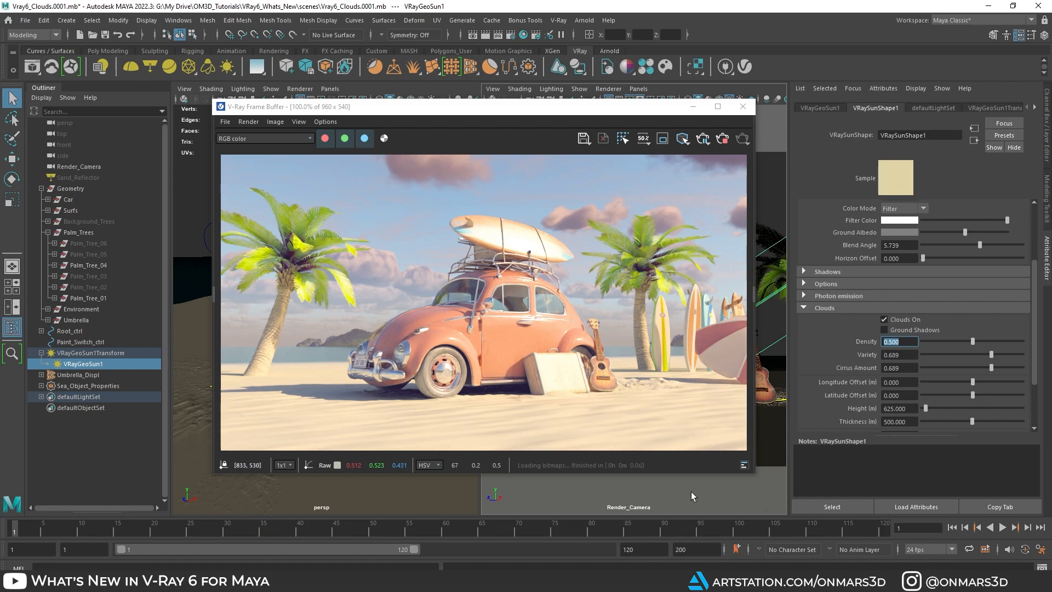
key(ctrl+z)
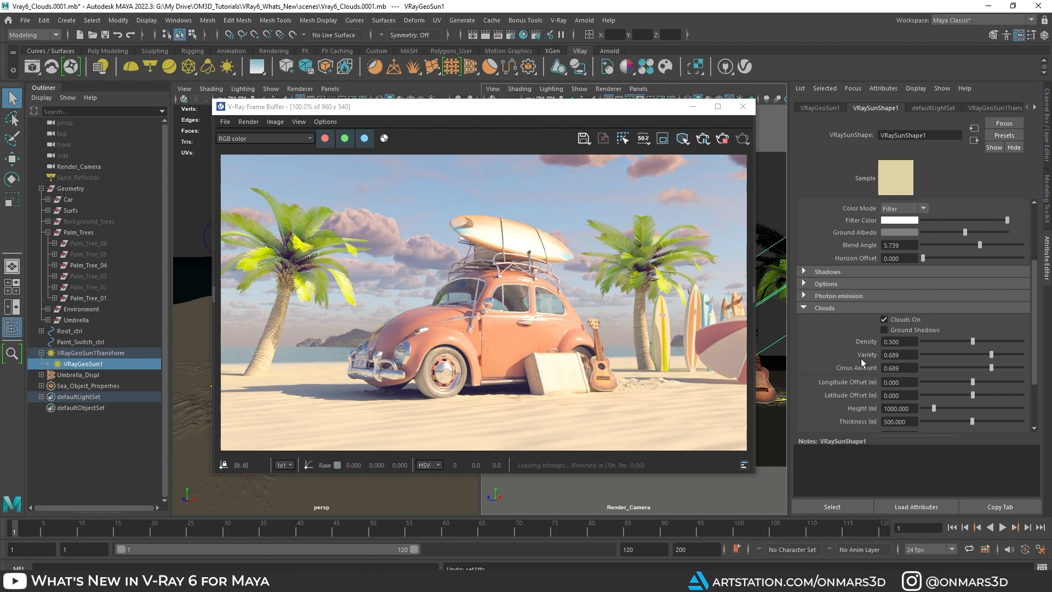
- Try Ground Shadows for the clouds with Density raised to about 0.589, and switch Ground Shadows back off
click(896, 331)
drag(973, 342, 980, 341)
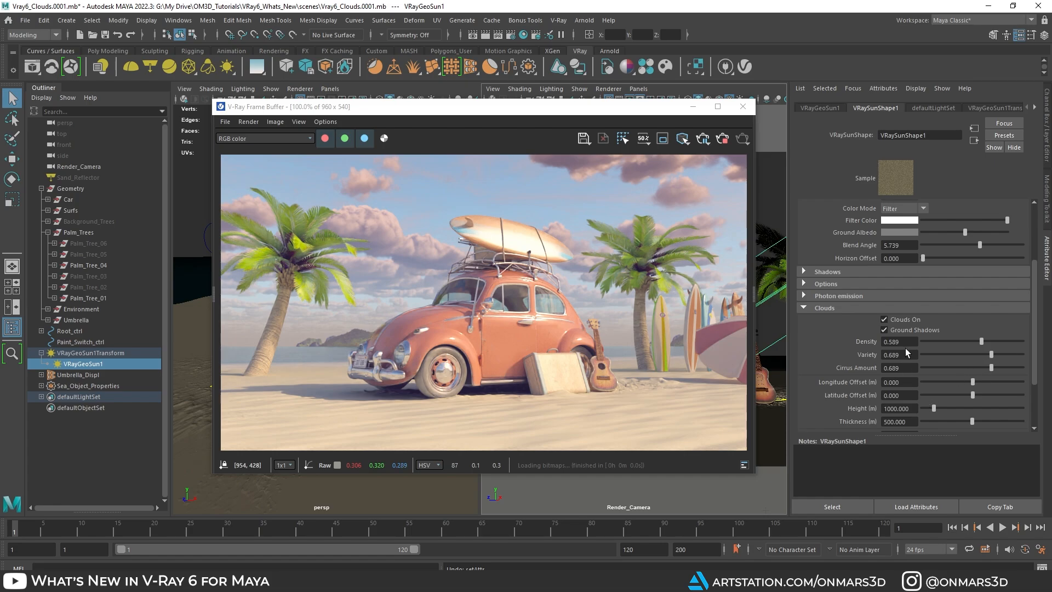
click(904, 330)
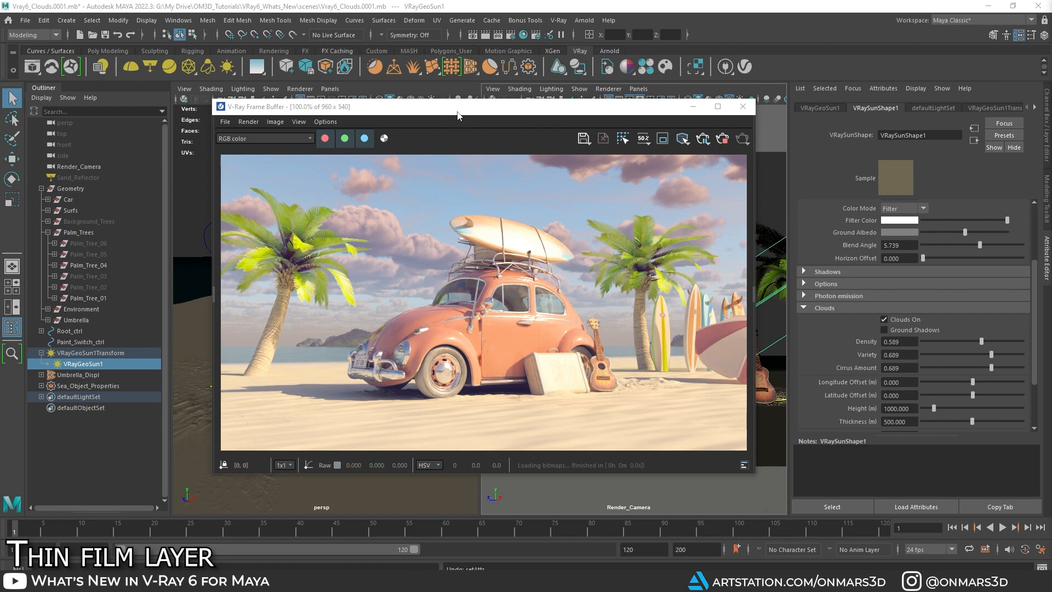
- Select the car's windshield glass and open the attributes of its Glass material
drag(458, 115, 608, 148)
click(301, 312)
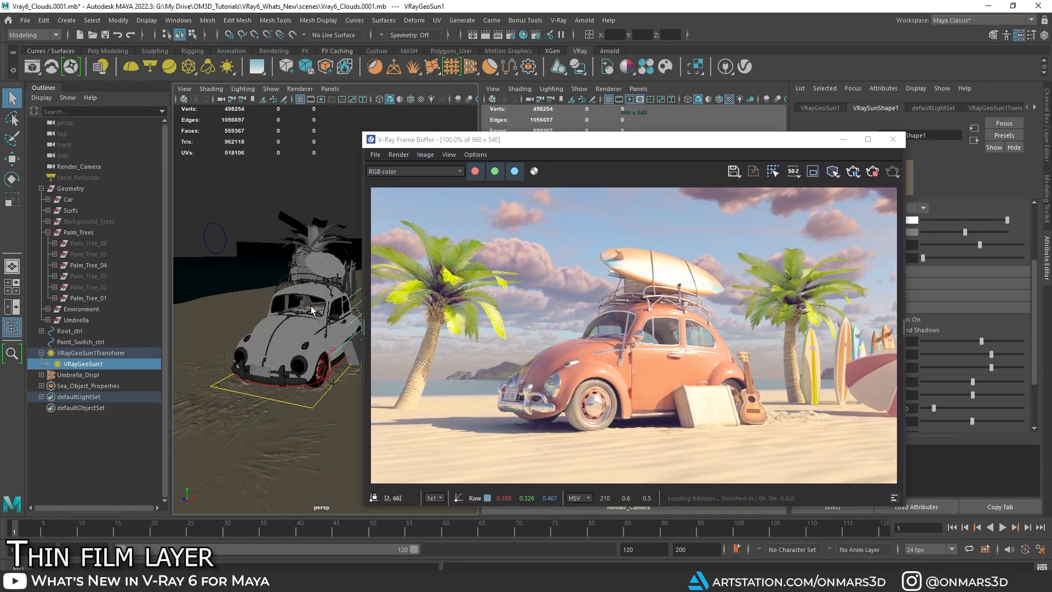
drag(633, 144, 468, 144)
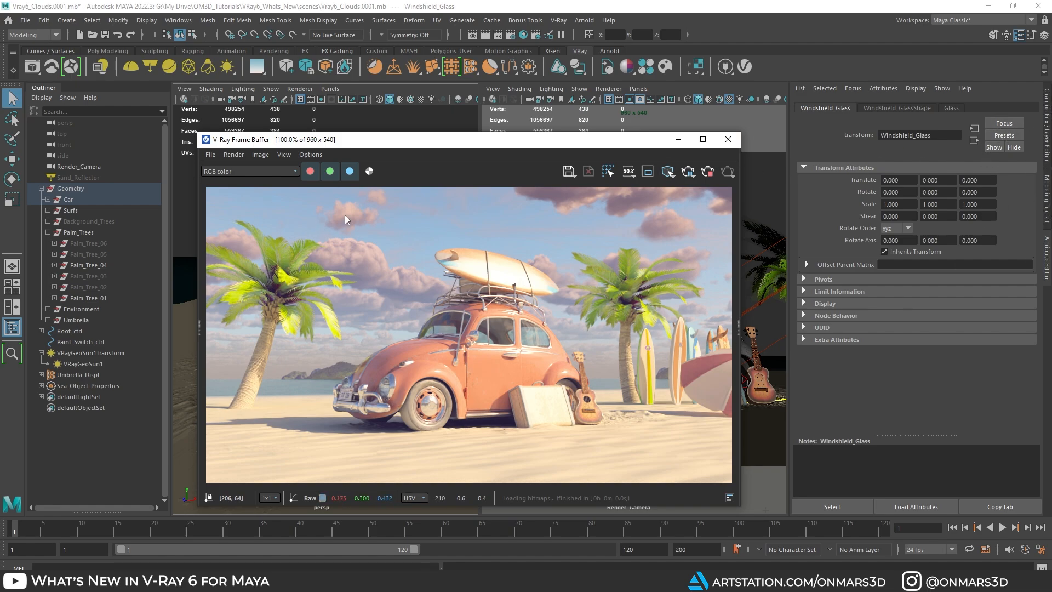
key(ctrl+a)
key(ctrl+a)
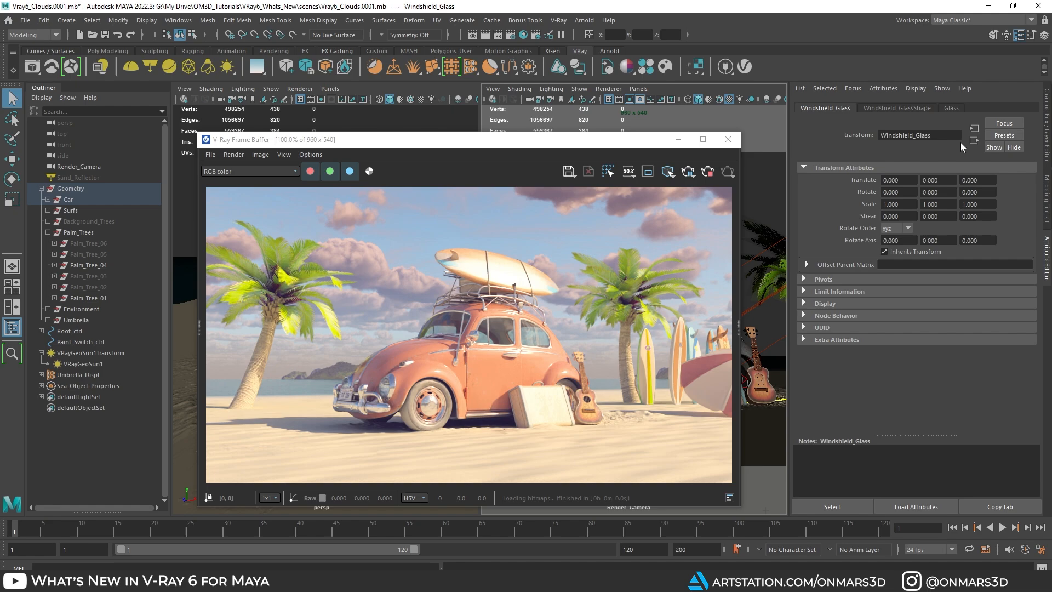
click(949, 108)
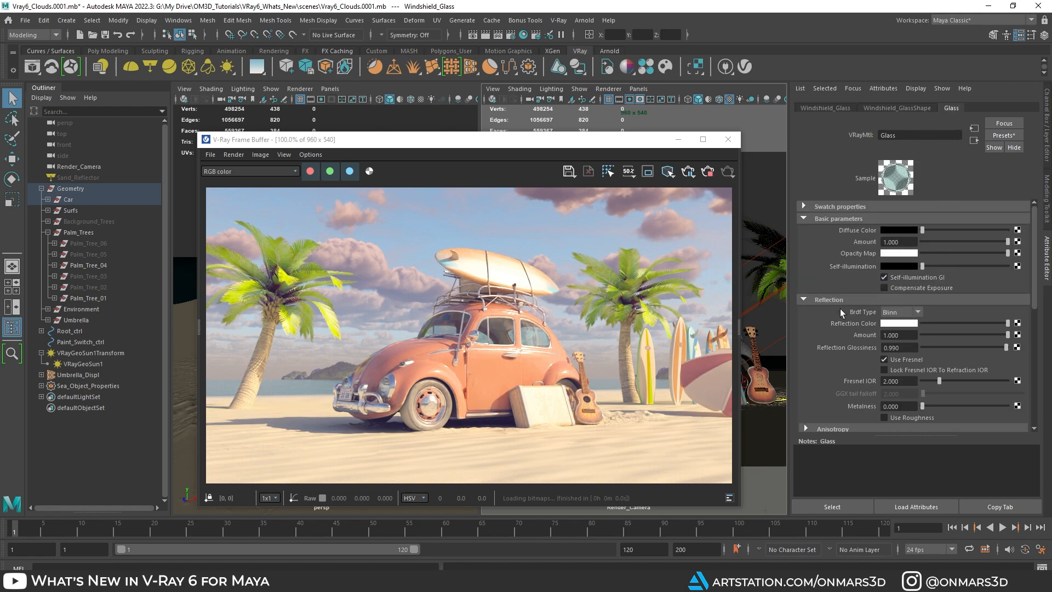
- Enable Thin Film in the Reflection settings of the Glass material
scroll(810, 307, down, 3)
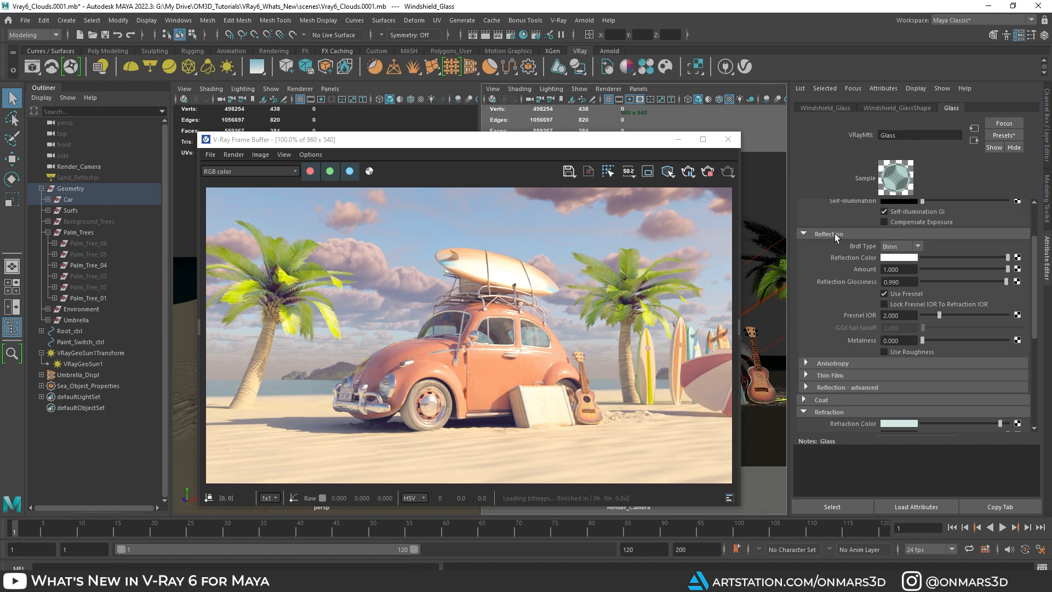
click(803, 232)
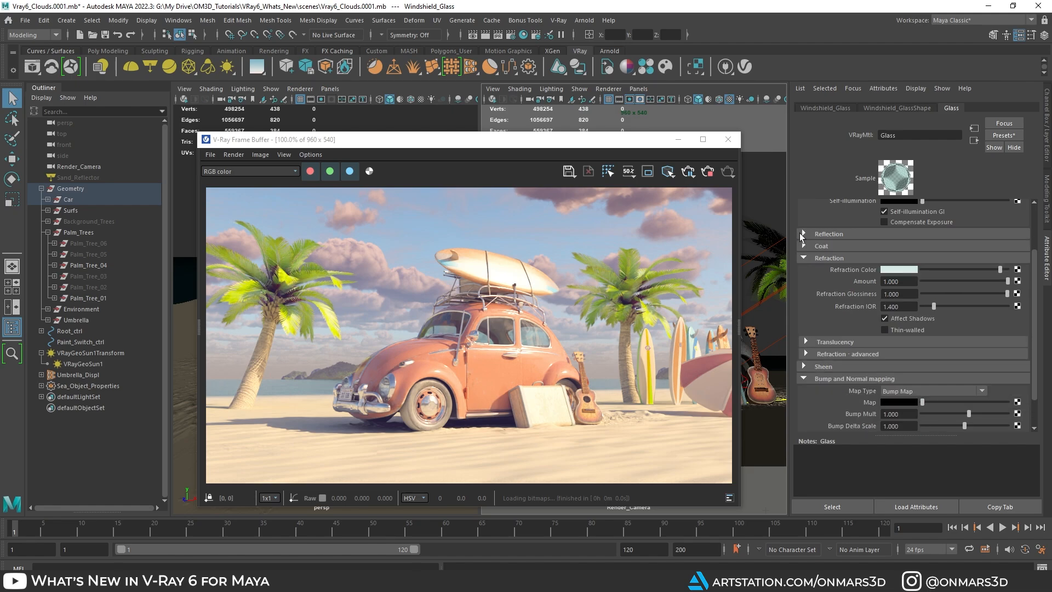
click(801, 232)
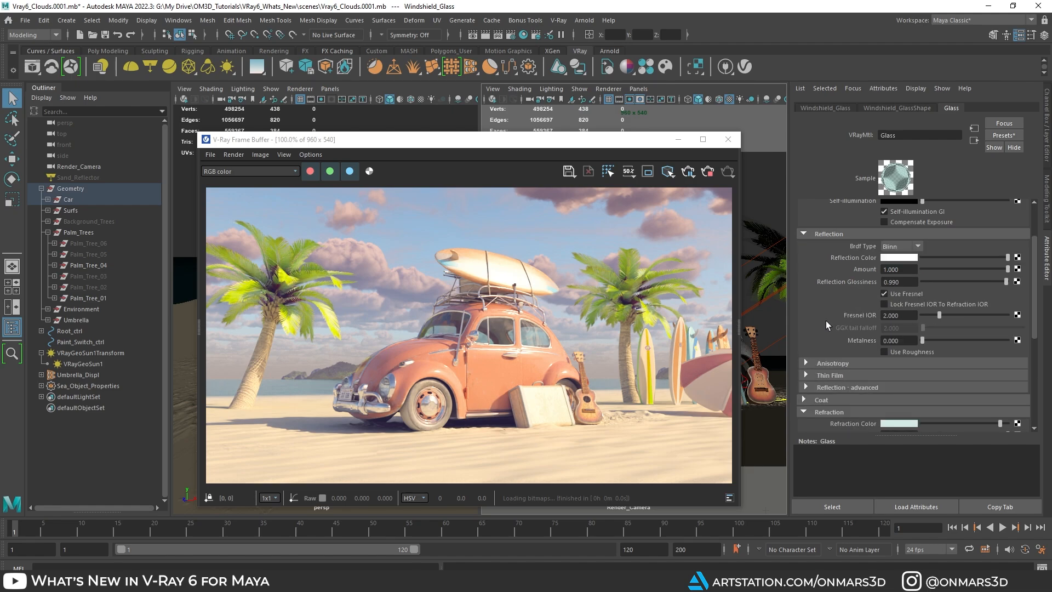
click(806, 376)
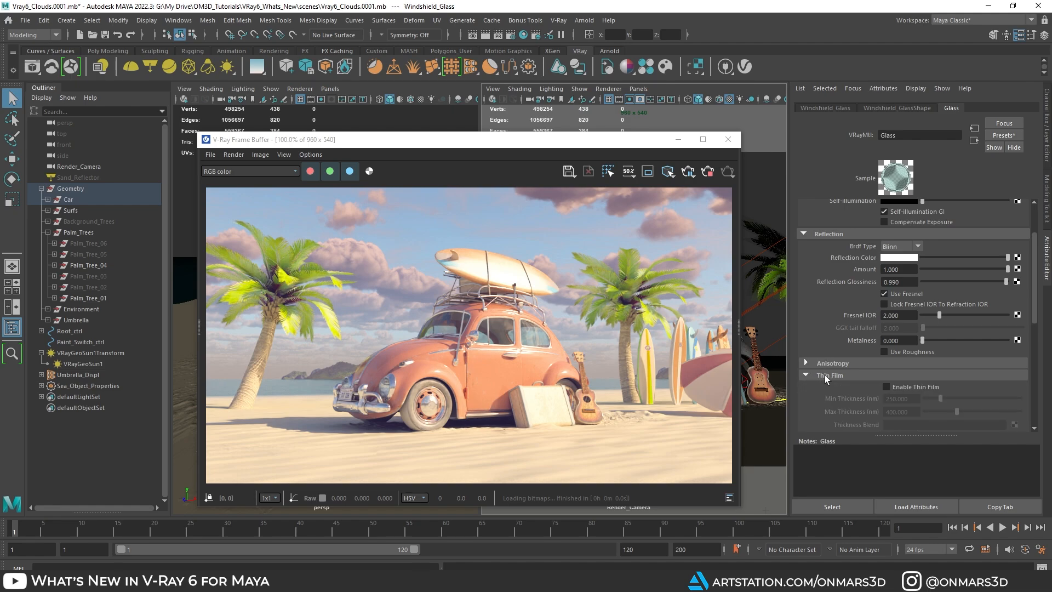
scroll(824, 374, down, 1)
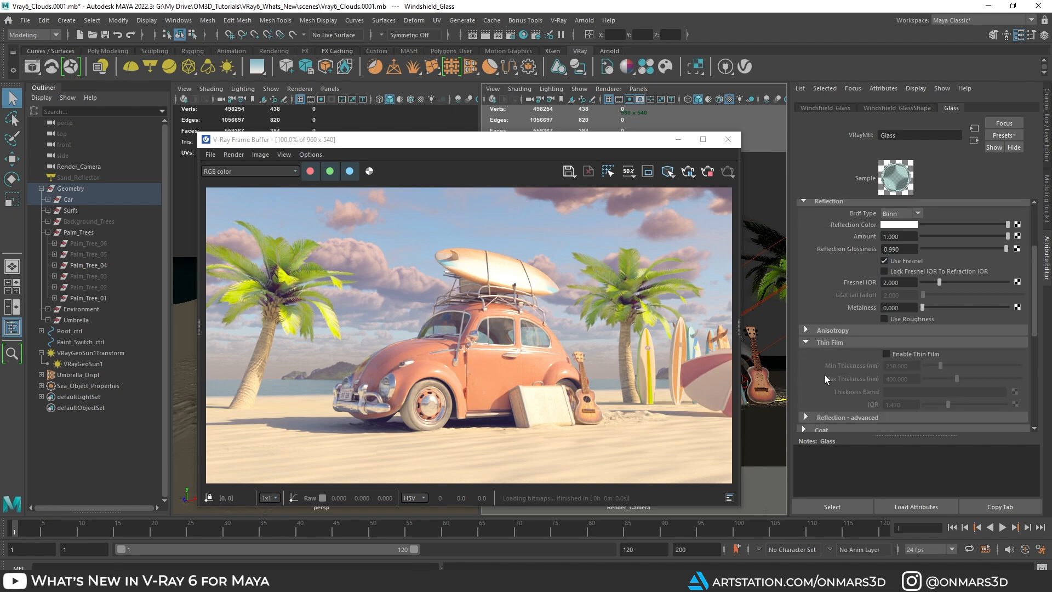
click(885, 354)
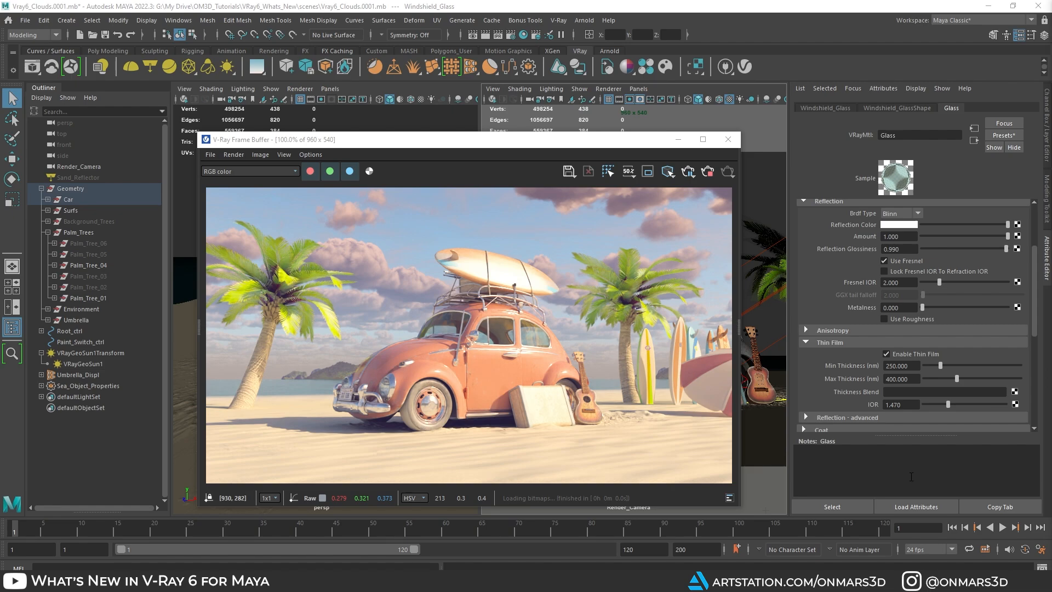
- Set the thin film's Max Thickness to about 816.86 nm, Min Thickness to about 623.256 nm and IOR to about 1.884
drag(956, 378, 1000, 378)
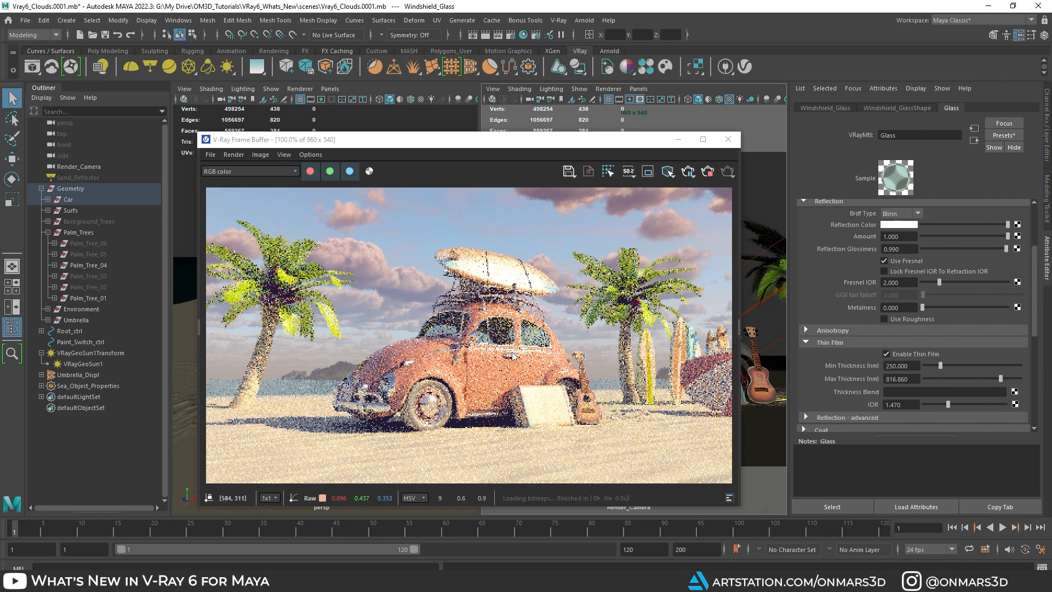
drag(942, 363, 978, 364)
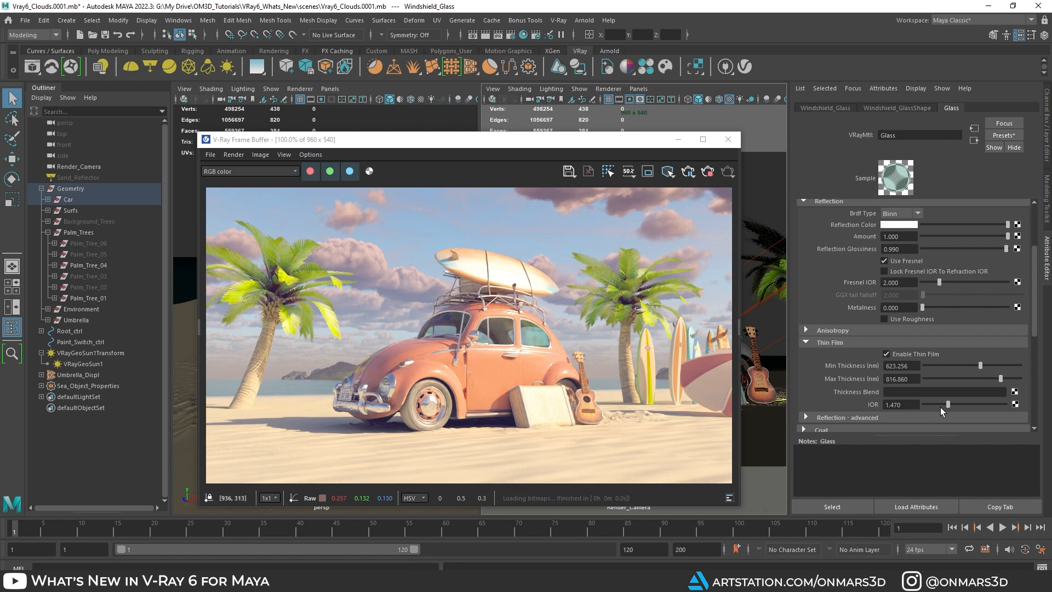
drag(943, 404, 954, 404)
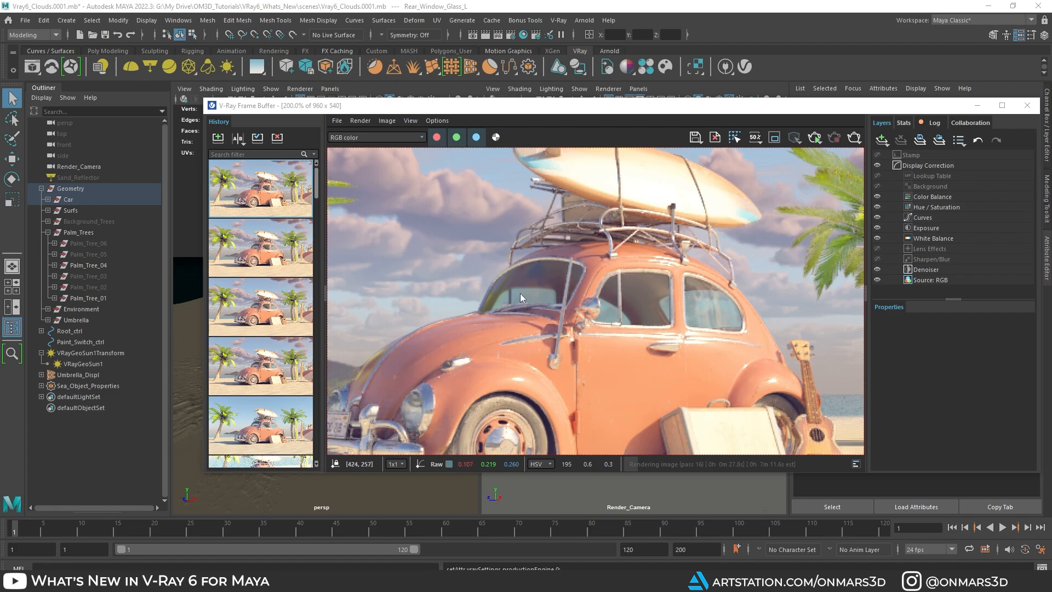
- Inspect the thin-film reflections on the car's windows up close in the rendered image
mouse_move(310, 277)
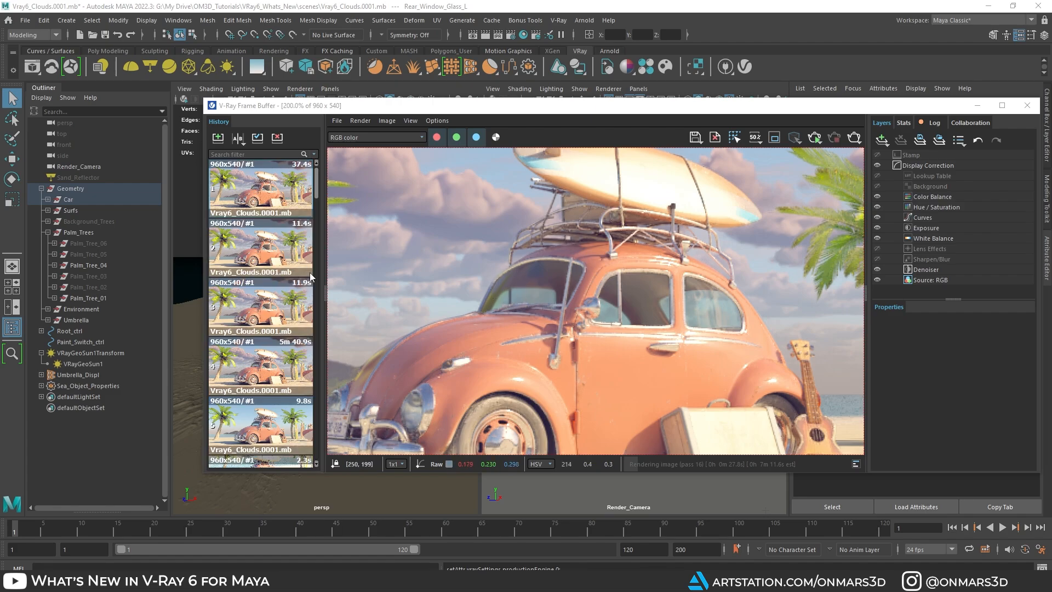
click(270, 298)
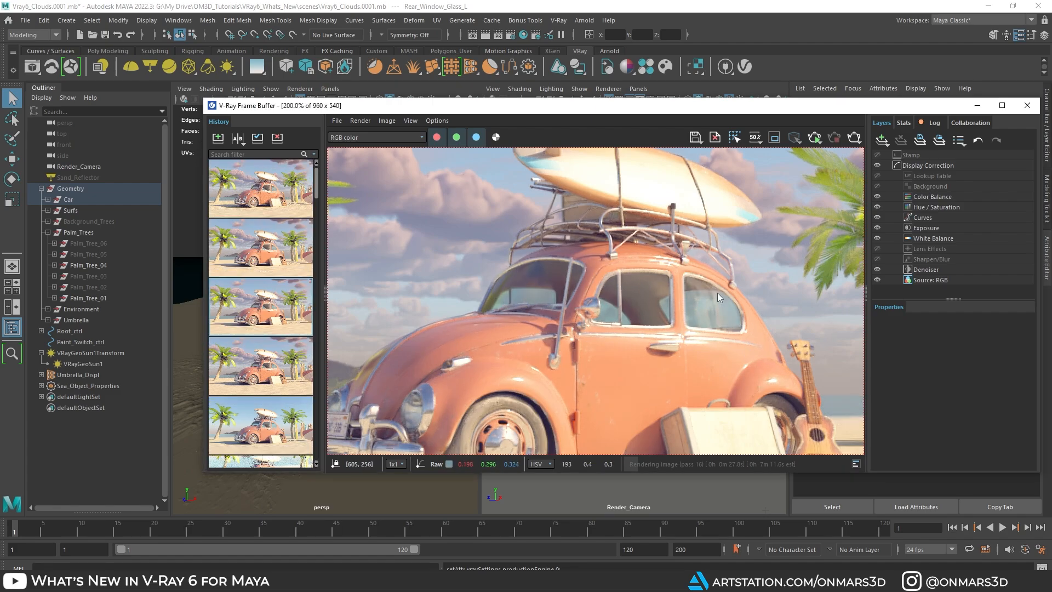
scroll(715, 293, up, 2)
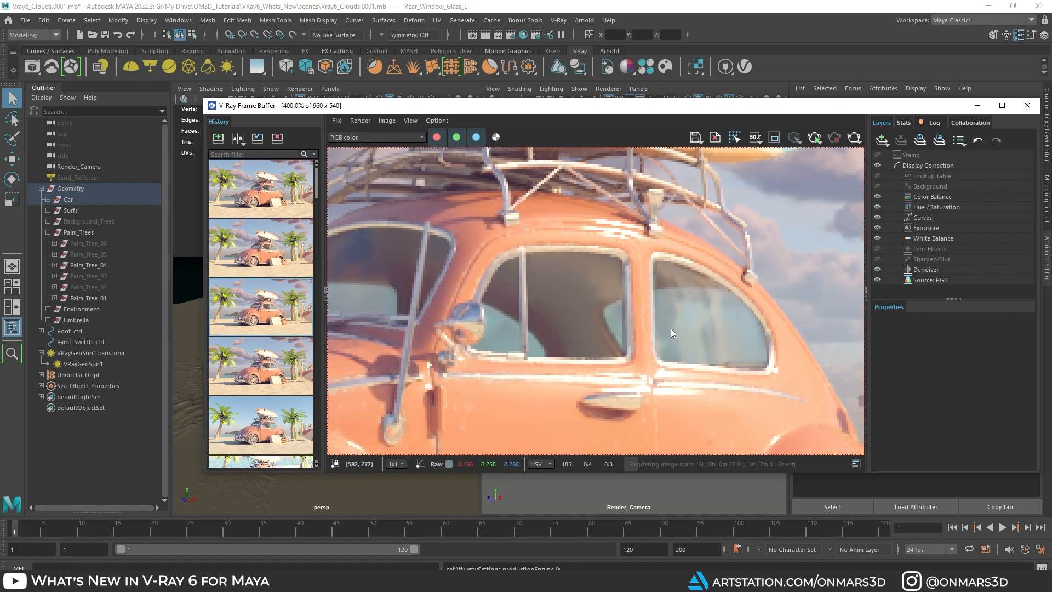
scroll(671, 328, down, 2)
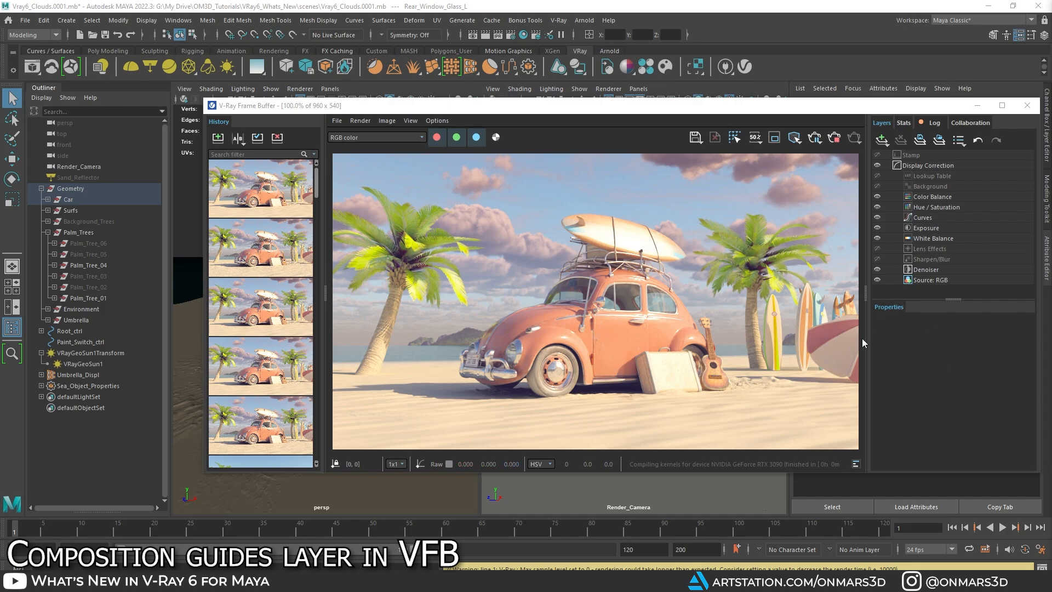
- Add a Proportion Guide layer to the frame buffer's layer stack
drag(783, 110, 731, 115)
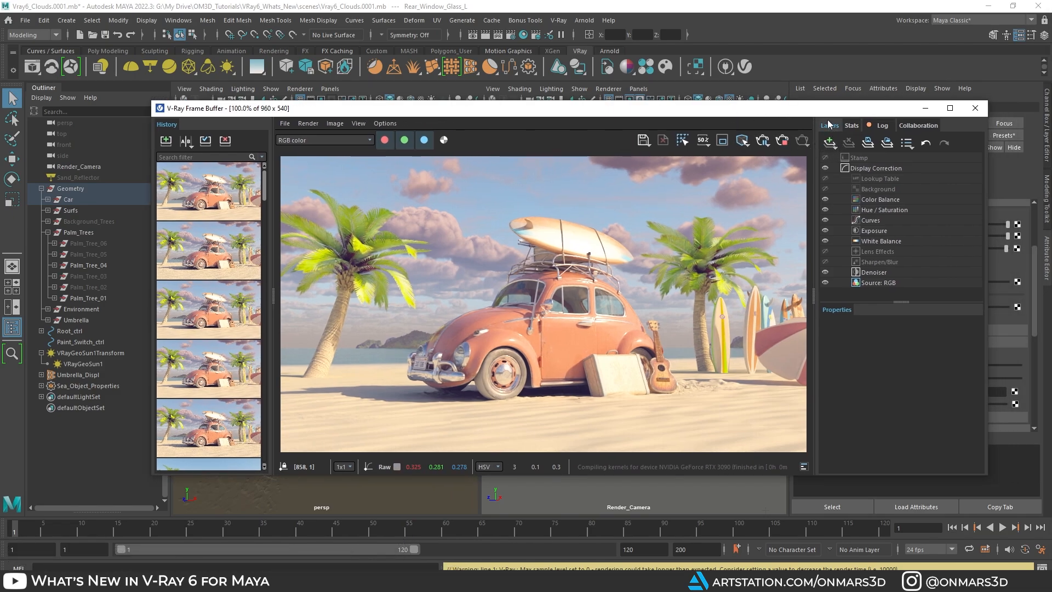
click(833, 146)
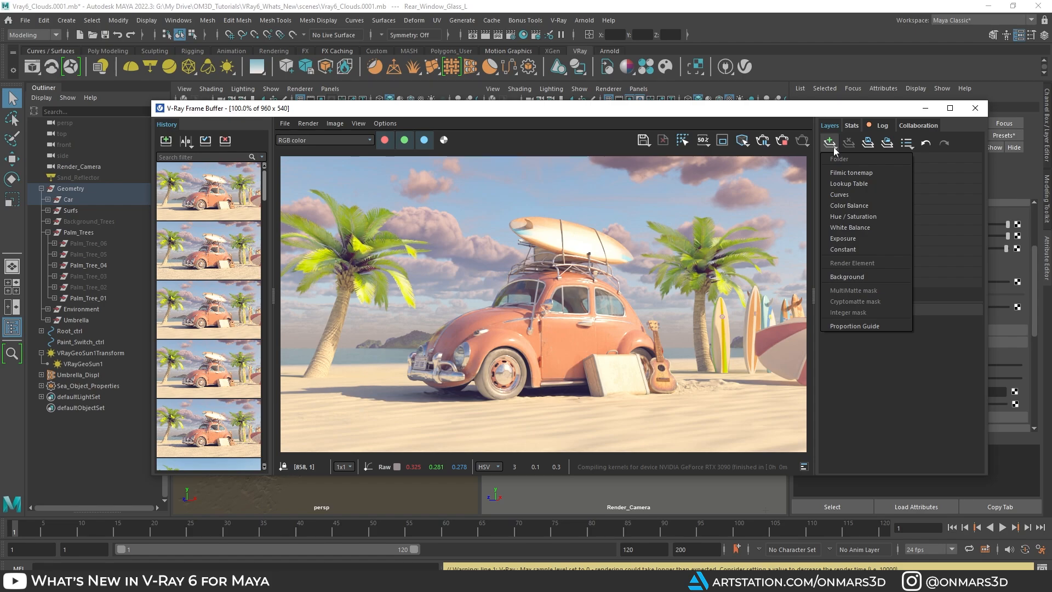
click(856, 325)
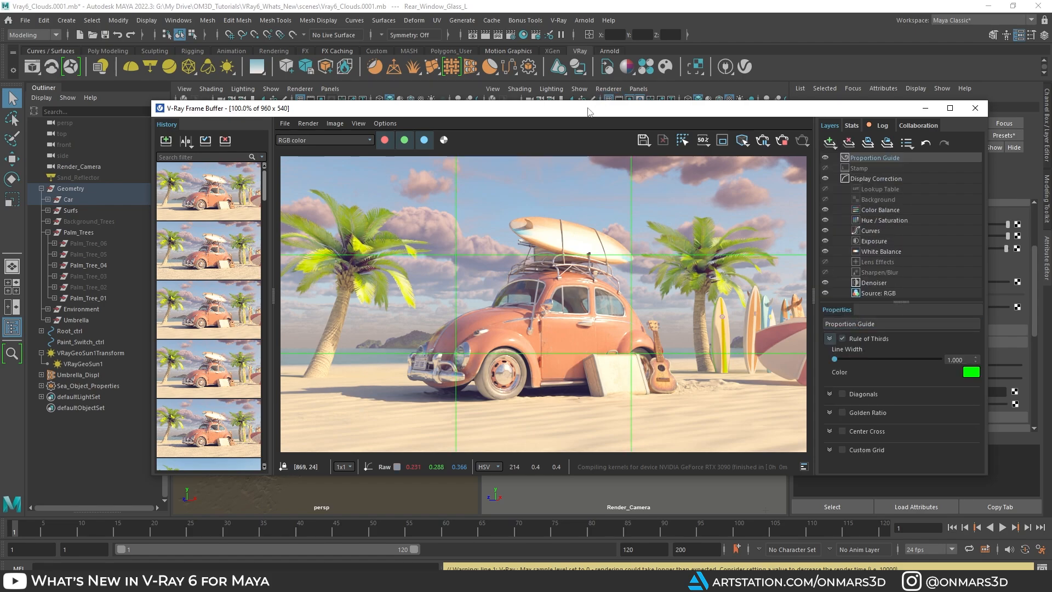
- Maximize the Render_Camera viewport and display its field chart overlay
drag(588, 111, 1051, 119)
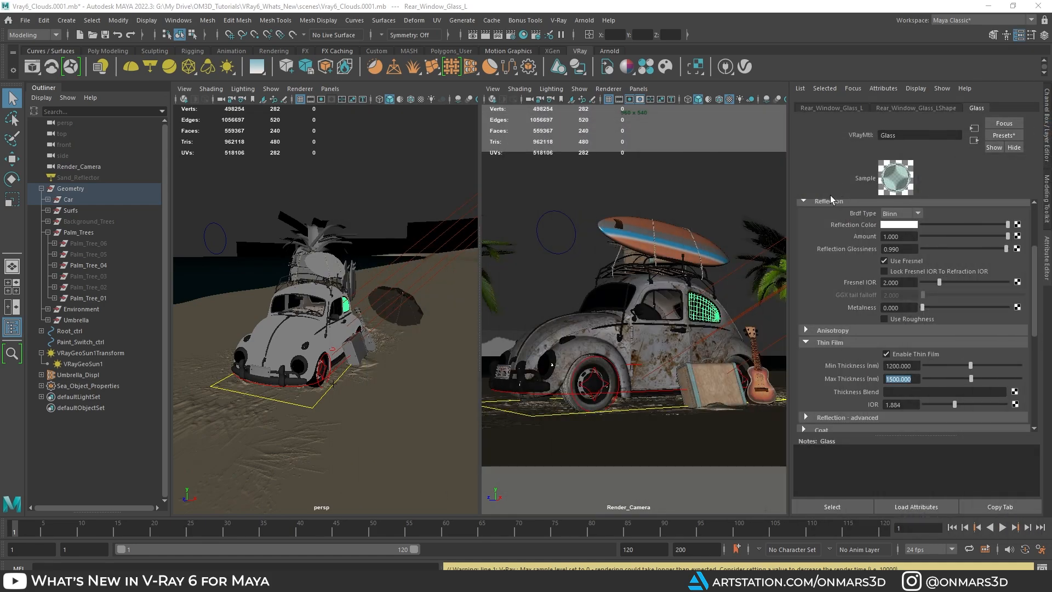
key(space)
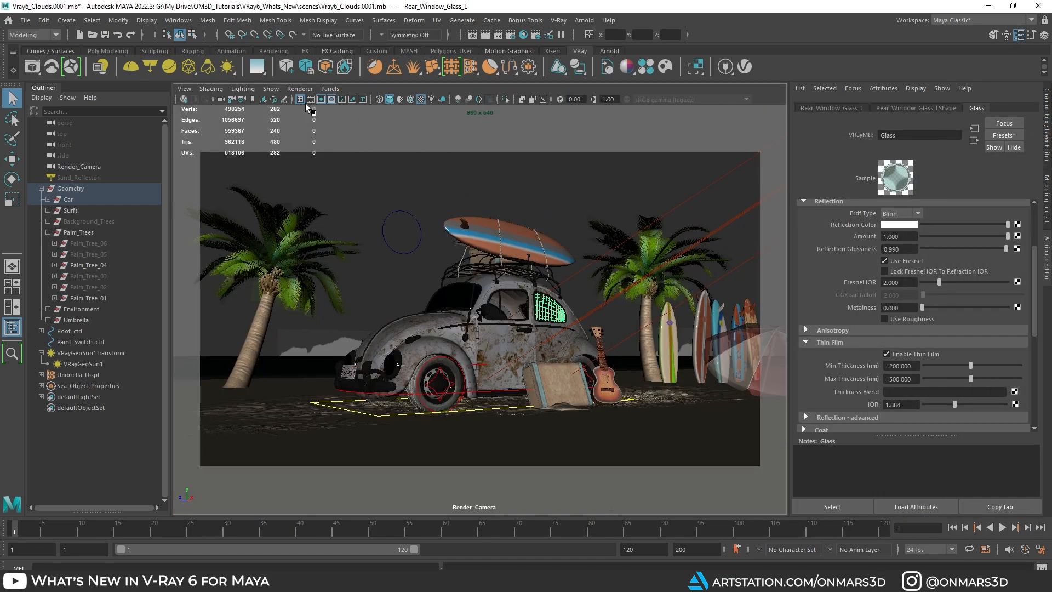
click(342, 100)
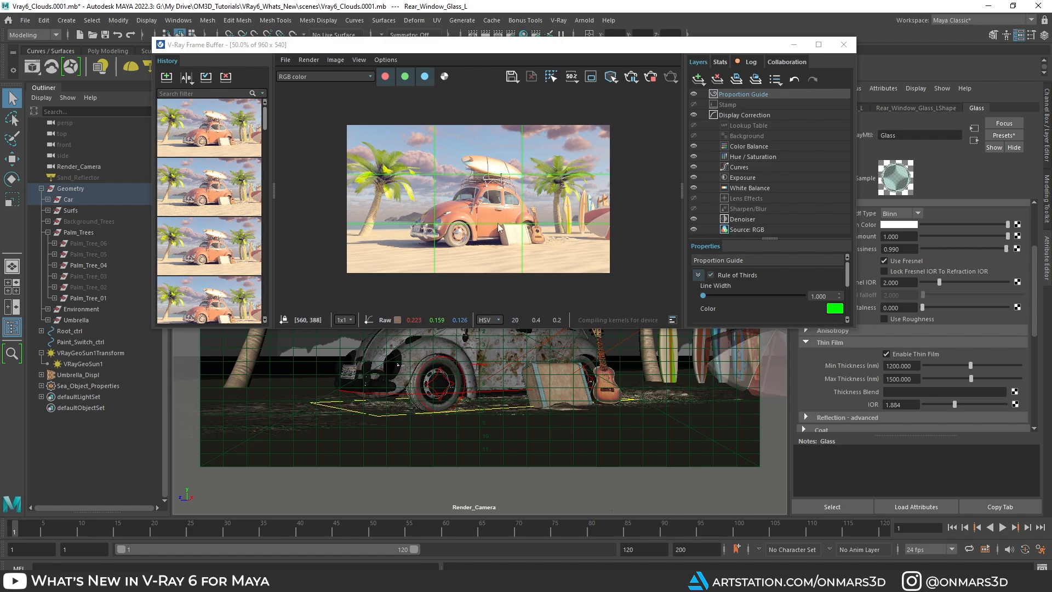
- Reframe the Render_Camera view closer around the car, using the rule-of-thirds guide over the live render for composition
alt+right_drag(525, 377, 589, 437)
alt+middle_drag(589, 437, 546, 371)
alt+drag(546, 371, 589, 375)
alt+right_drag(555, 368, 572, 363)
alt+middle_drag(571, 362, 560, 335)
alt+drag(542, 375, 570, 362)
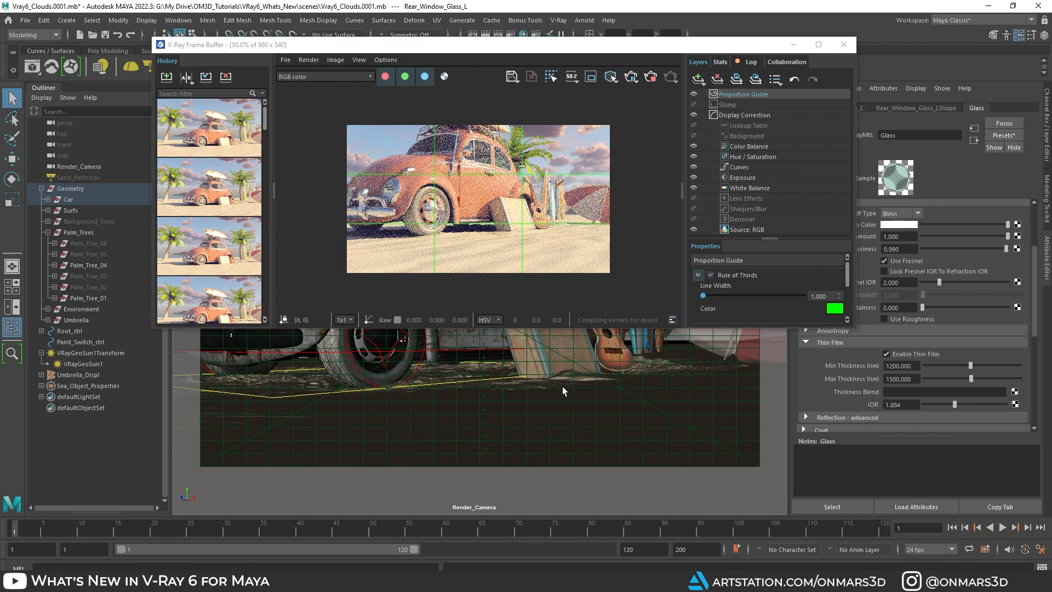
mouse_move(528, 390)
alt+mouse_down()
mouse_move(542, 387)
mouse_move(528, 390)
alt+mouse_up()
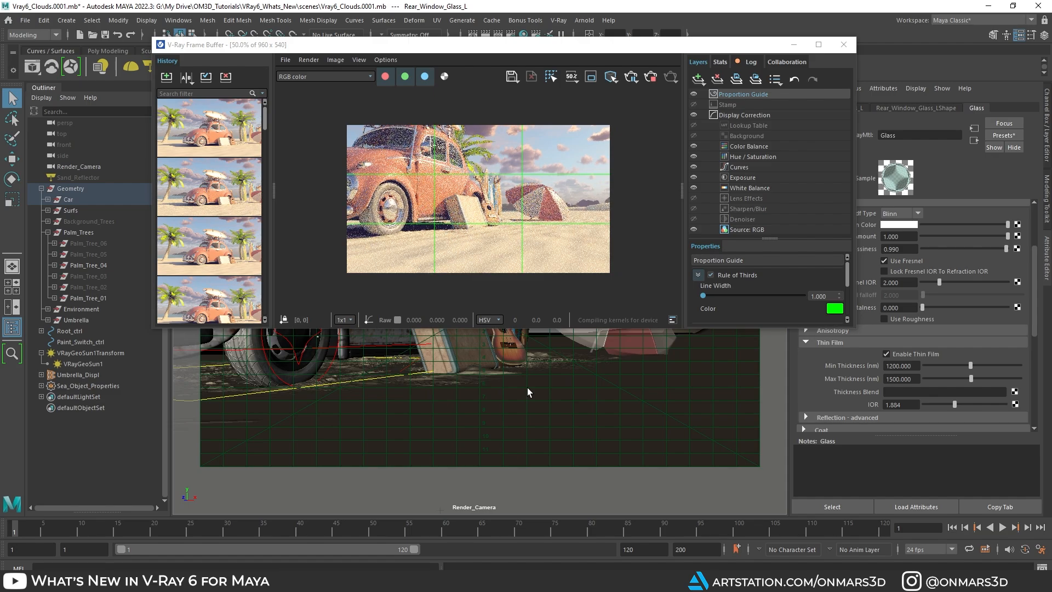
alt+middle_drag(527, 387, 707, 388)
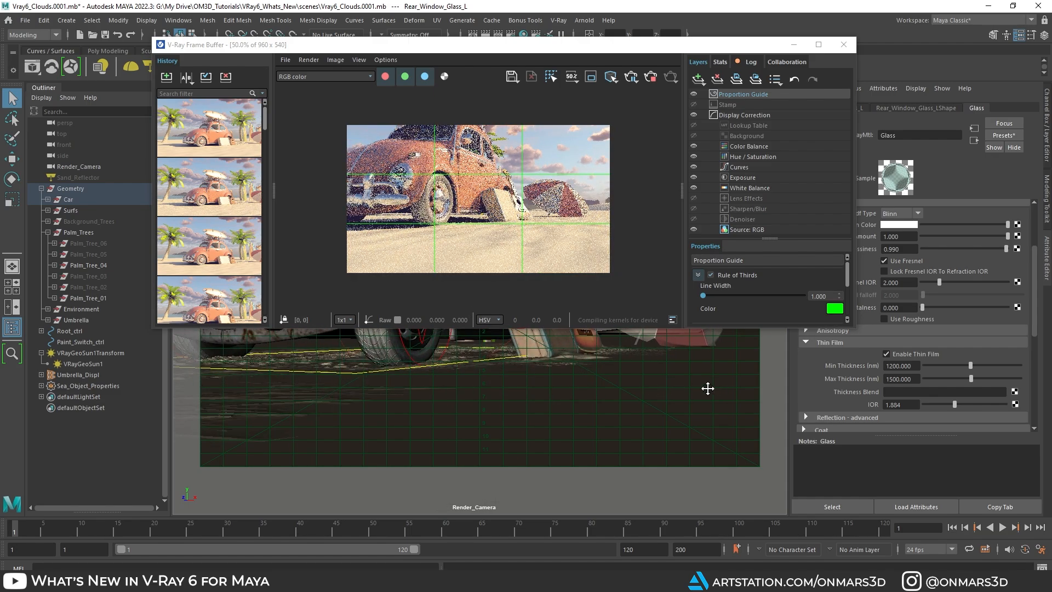
alt+right_drag(707, 388, 655, 389)
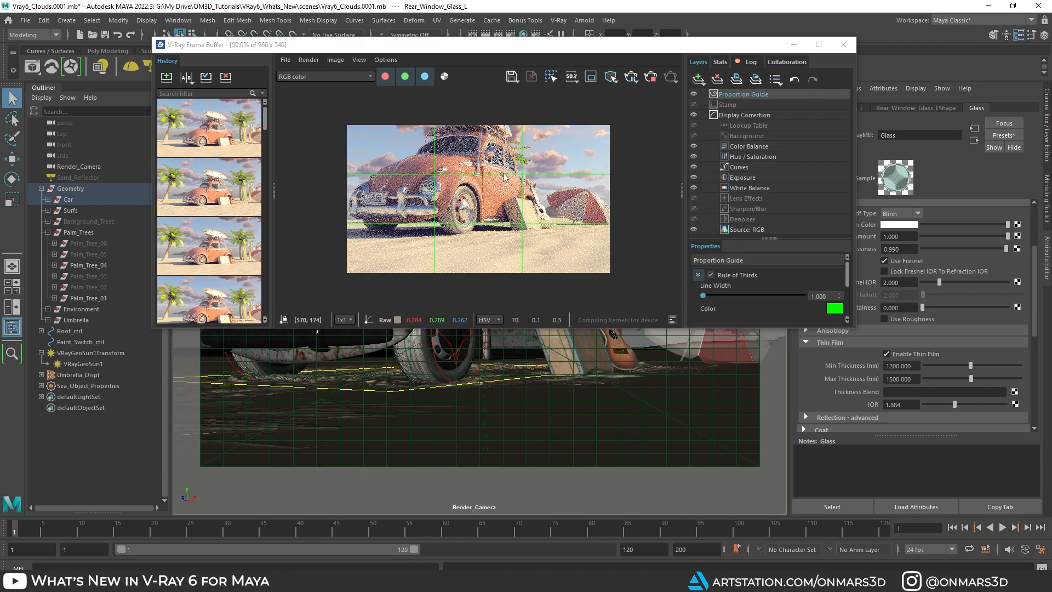
- Pull the Render_Camera view back to frame the whole car with the palm trees and surfboards
key(alt)
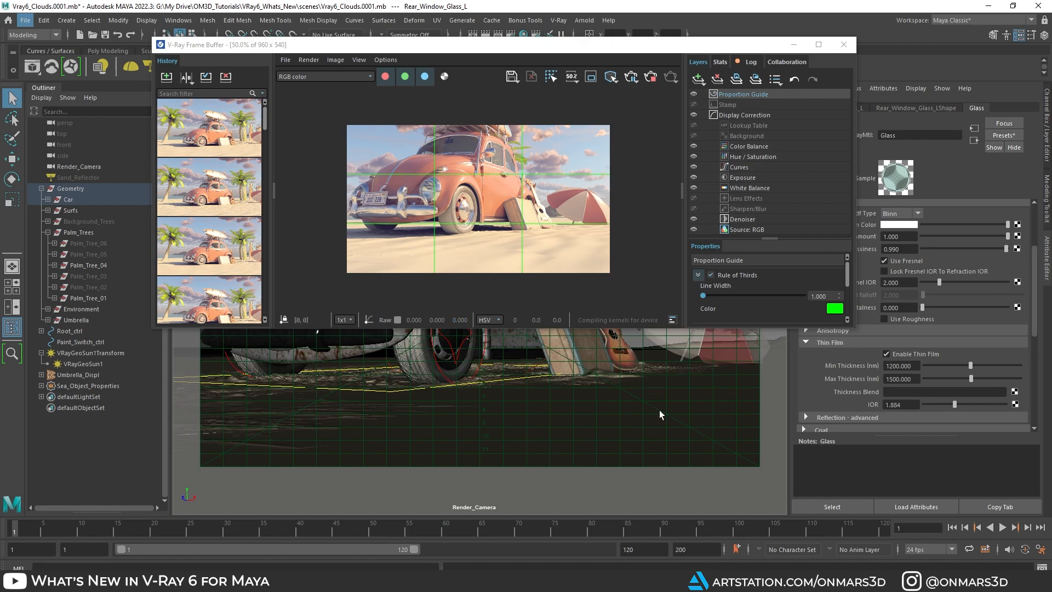
mouse_move(660, 410)
alt+mouse_down()
mouse_move(650, 411)
mouse_move(663, 408)
alt+mouse_up()
alt+middle_drag(662, 408, 539, 382)
- Turn off the Rule of Thirds guide and preview the Diagonals, Golden Ratio and Center Cross guides one at a time in the enlarged frame buffer
scroll(772, 288, down, 3)
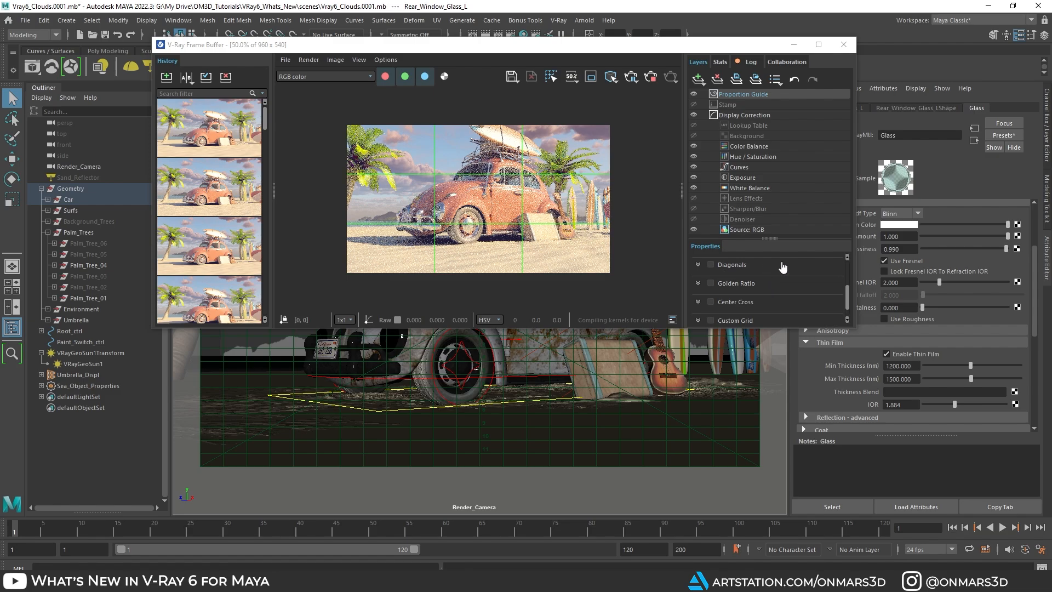
drag(855, 328, 920, 402)
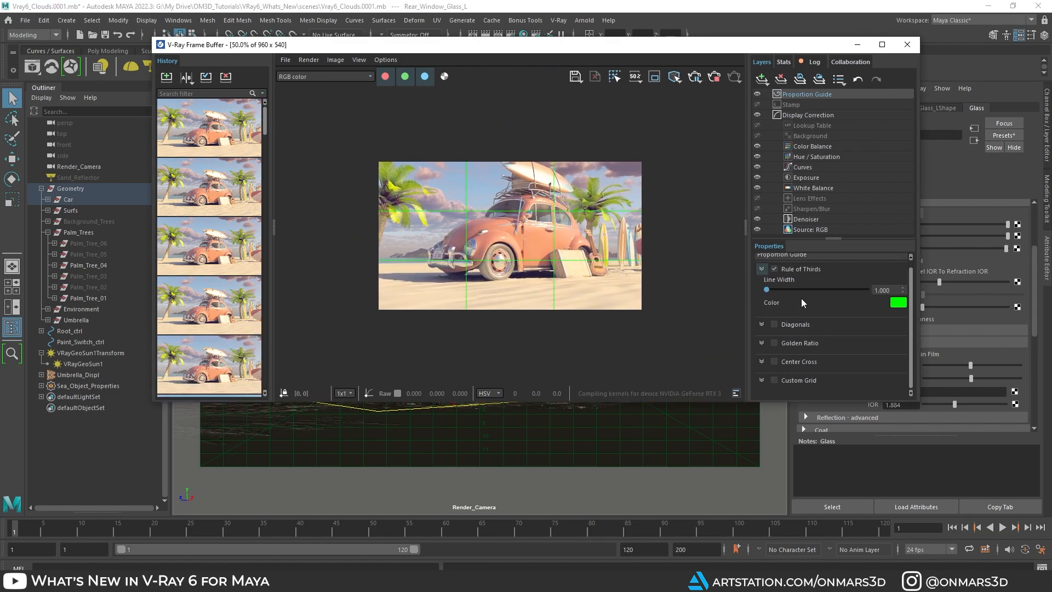
click(774, 269)
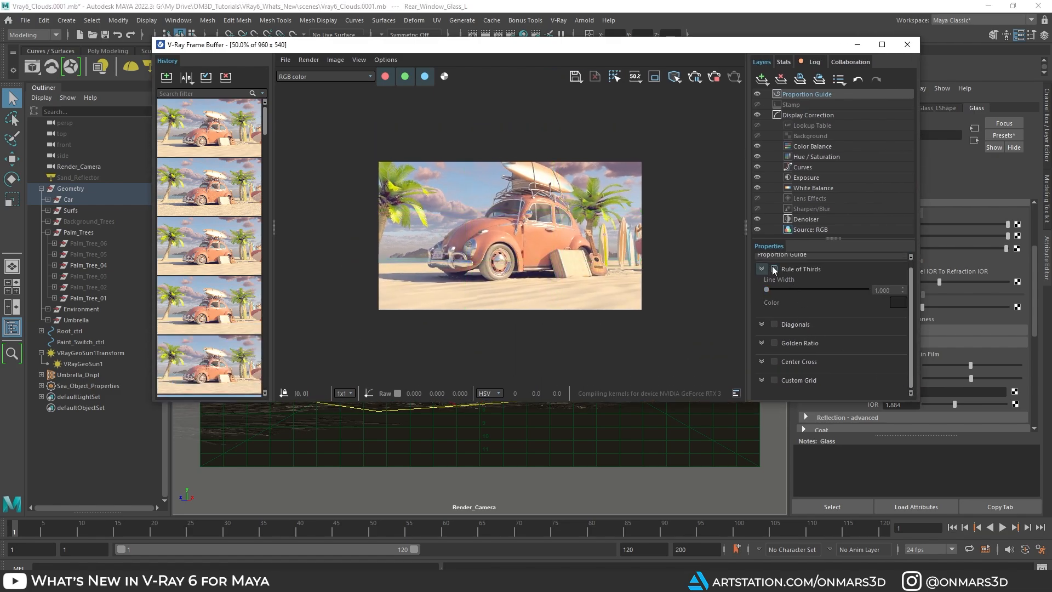
click(774, 324)
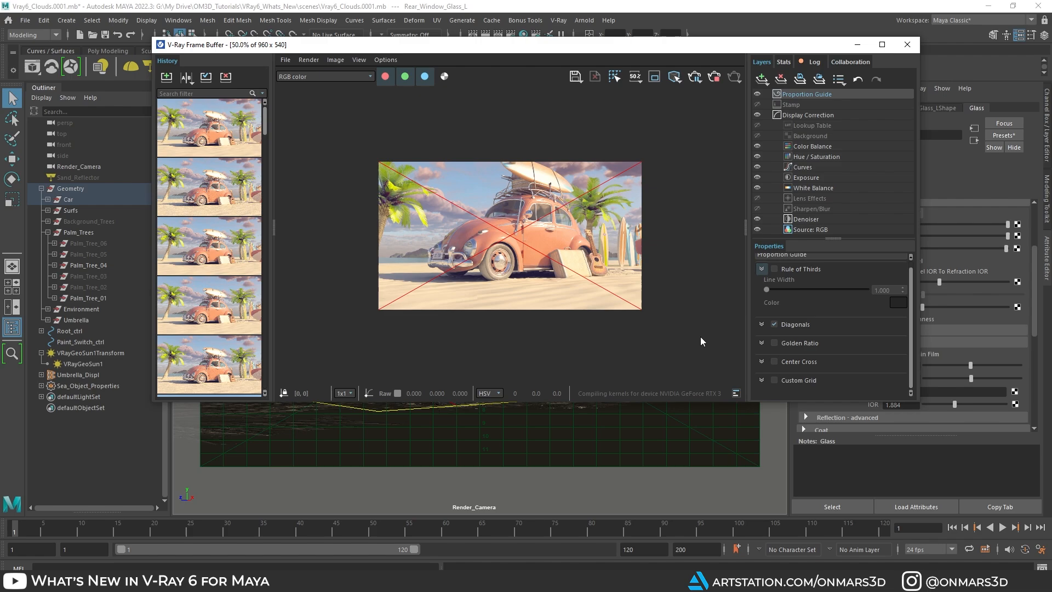
click(774, 324)
click(774, 343)
click(773, 344)
click(775, 361)
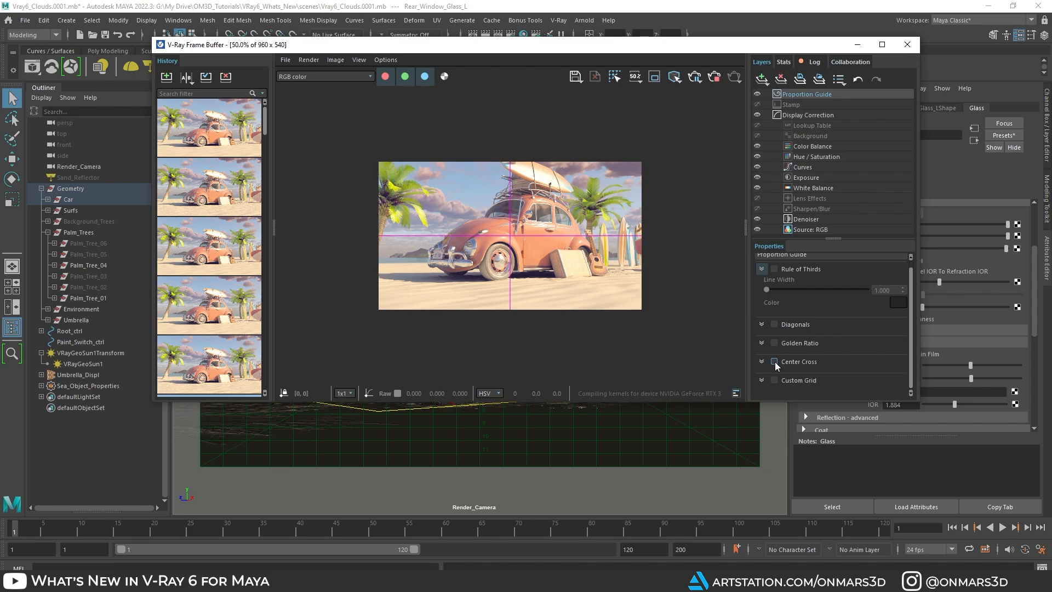
click(774, 362)
- Enable the Custom Grid guide and set it to 6 rows and 3 columns
click(775, 379)
click(761, 361)
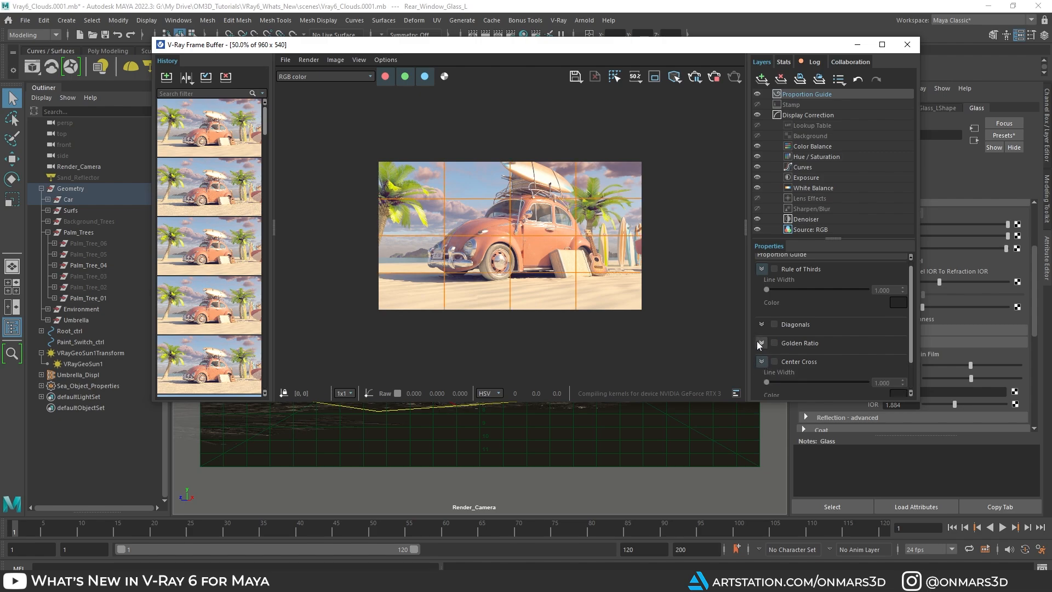
click(761, 342)
click(761, 342)
scroll(841, 370, down, 2)
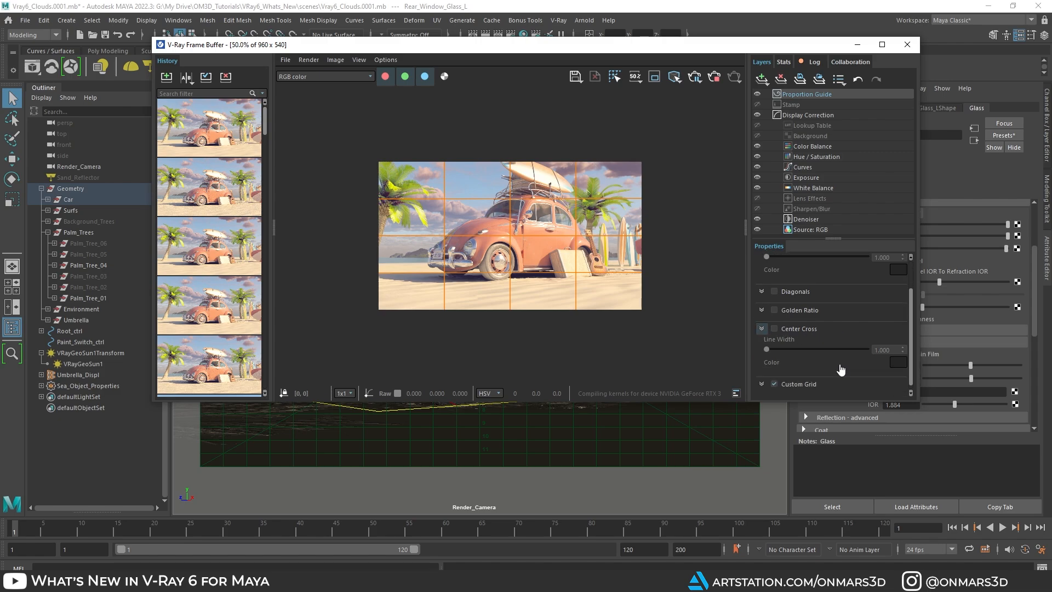
click(761, 329)
click(761, 380)
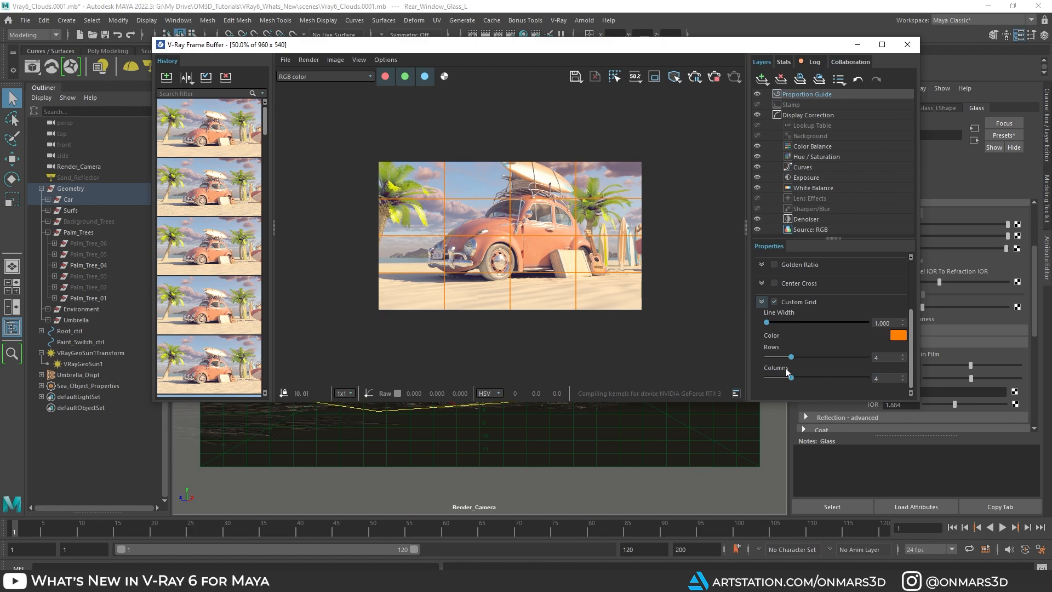
drag(795, 357, 781, 382)
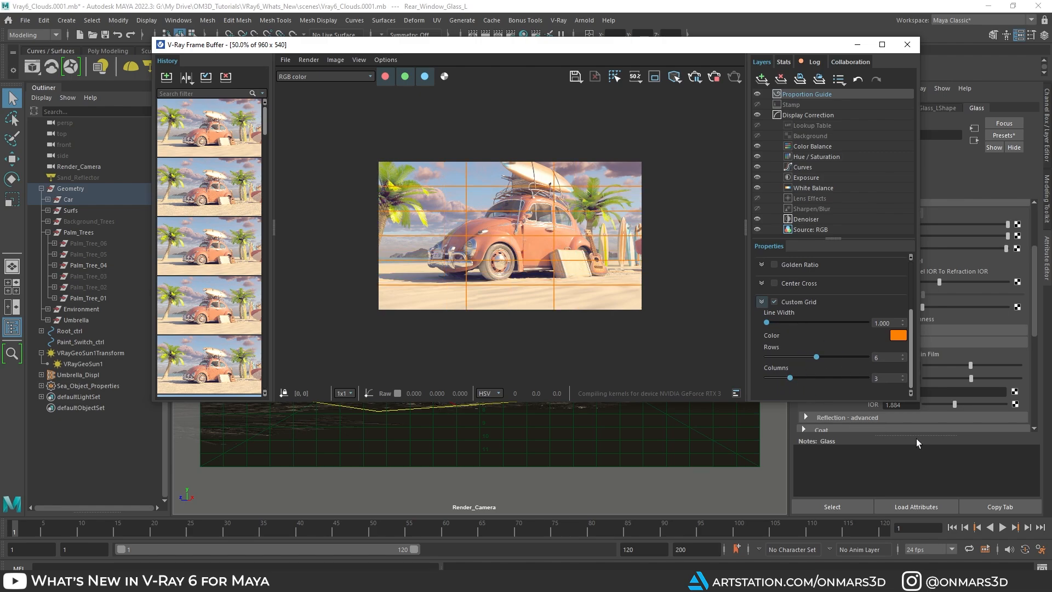
- Turn off the Custom Grid guide and enable the Rule of Thirds guide over the render
click(774, 302)
click(761, 301)
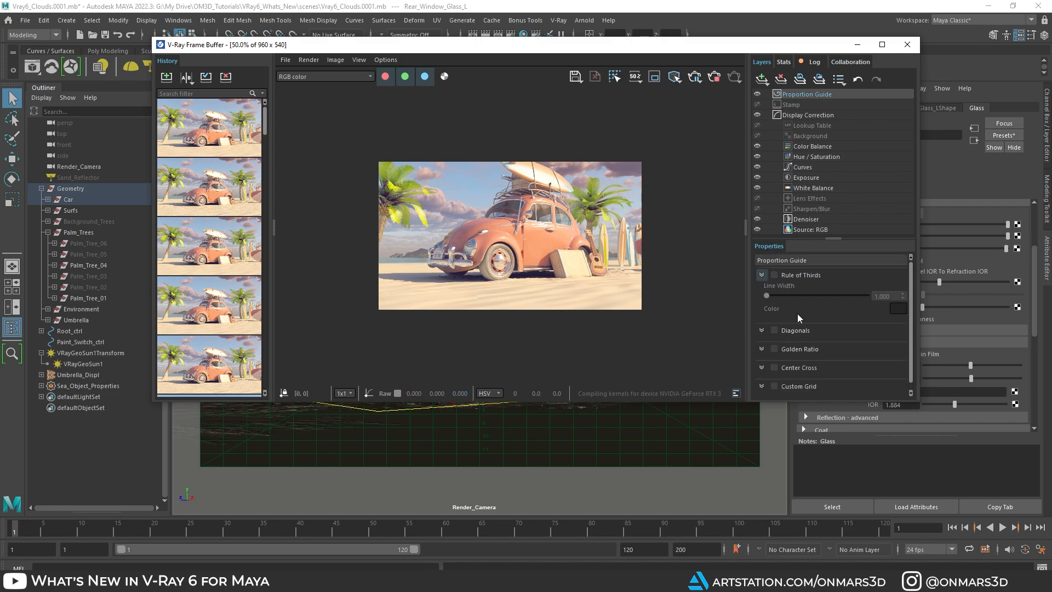
click(774, 274)
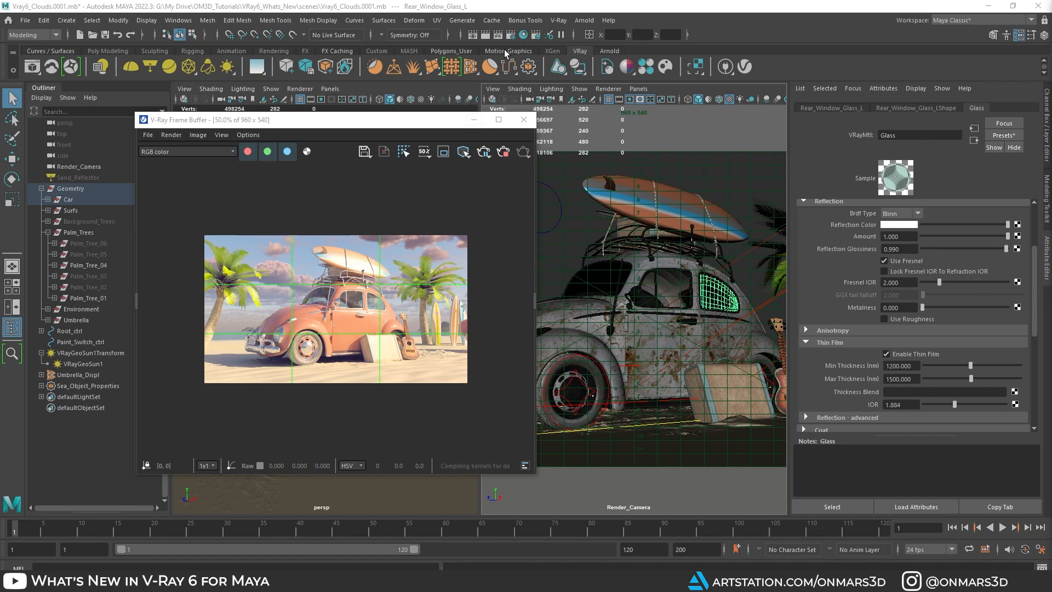
- Stop the interactive render and set the render engine to V-Ray in the Render Settings
click(503, 153)
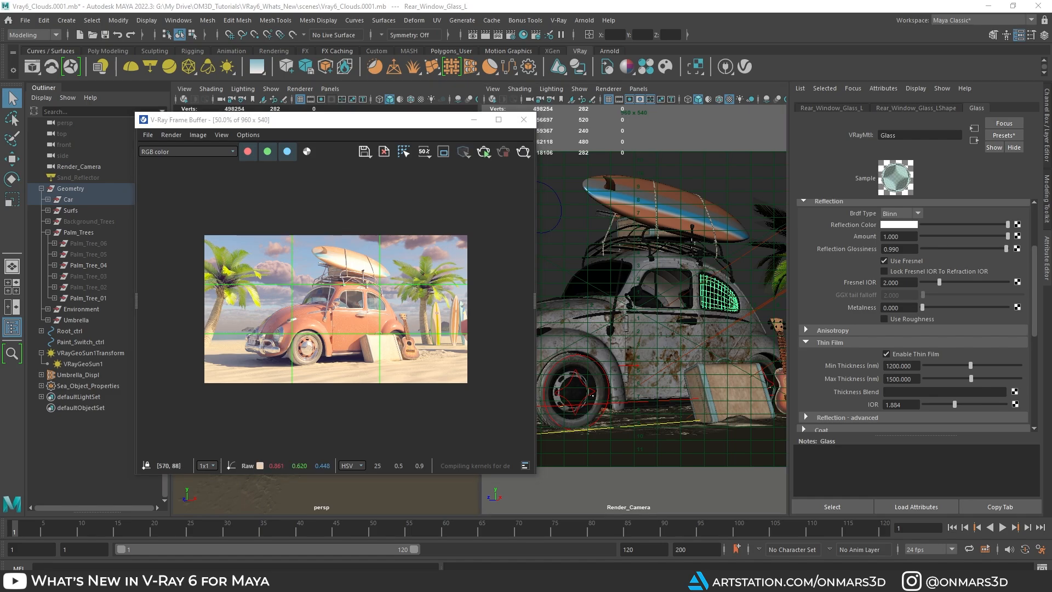
click(765, 143)
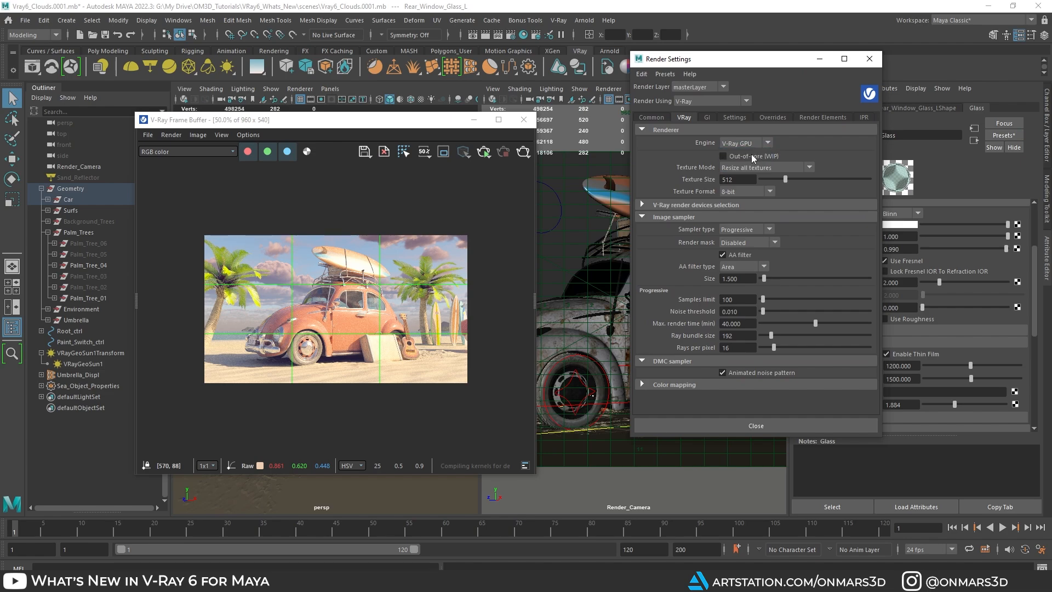
click(752, 157)
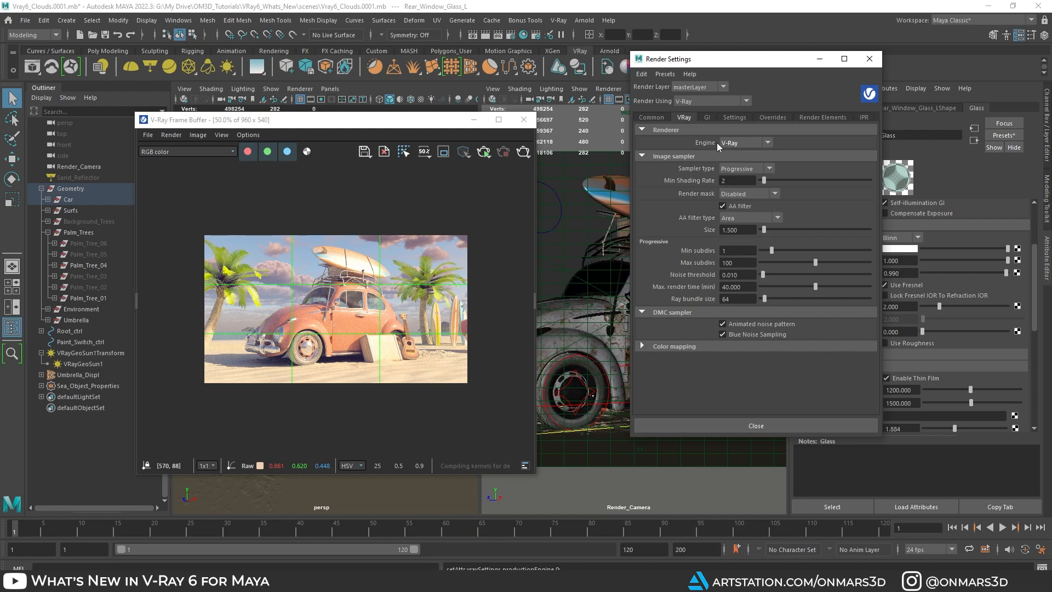
- Set the V-Ray Profiler mode to On in the System render settings
click(734, 117)
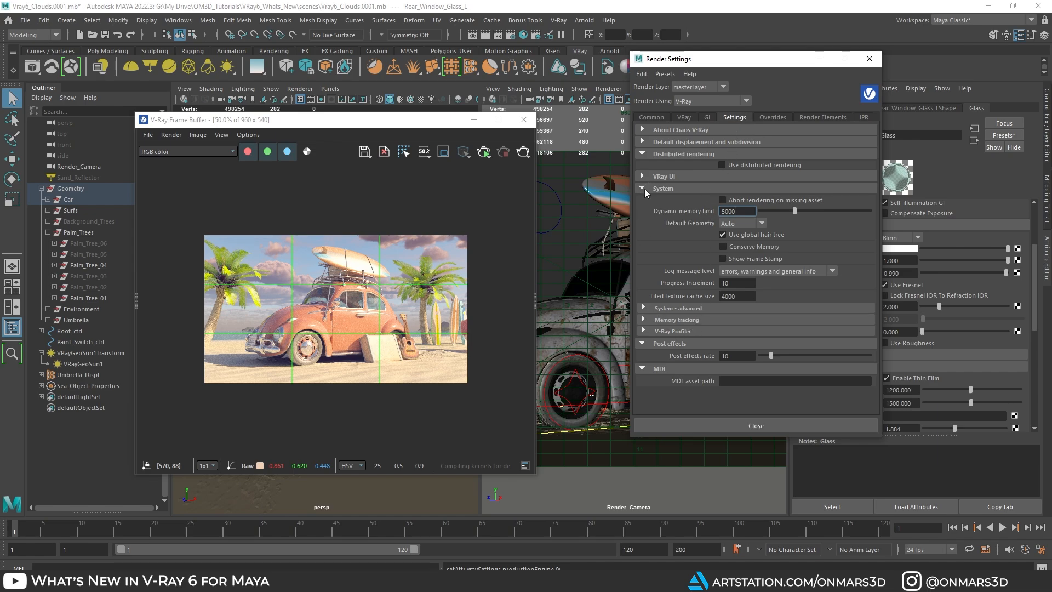
click(667, 332)
click(738, 342)
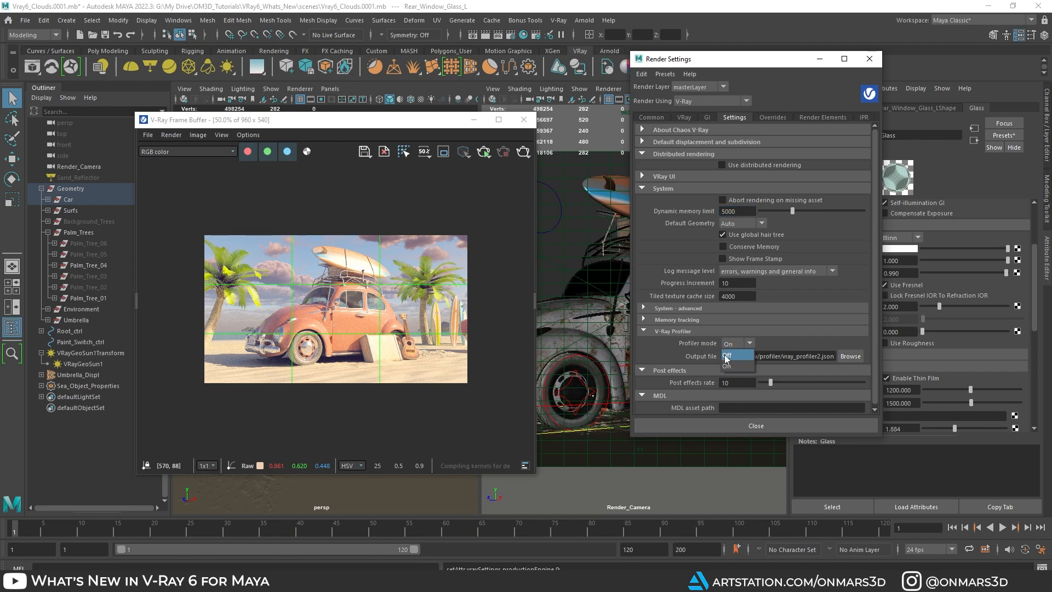
click(725, 356)
click(735, 343)
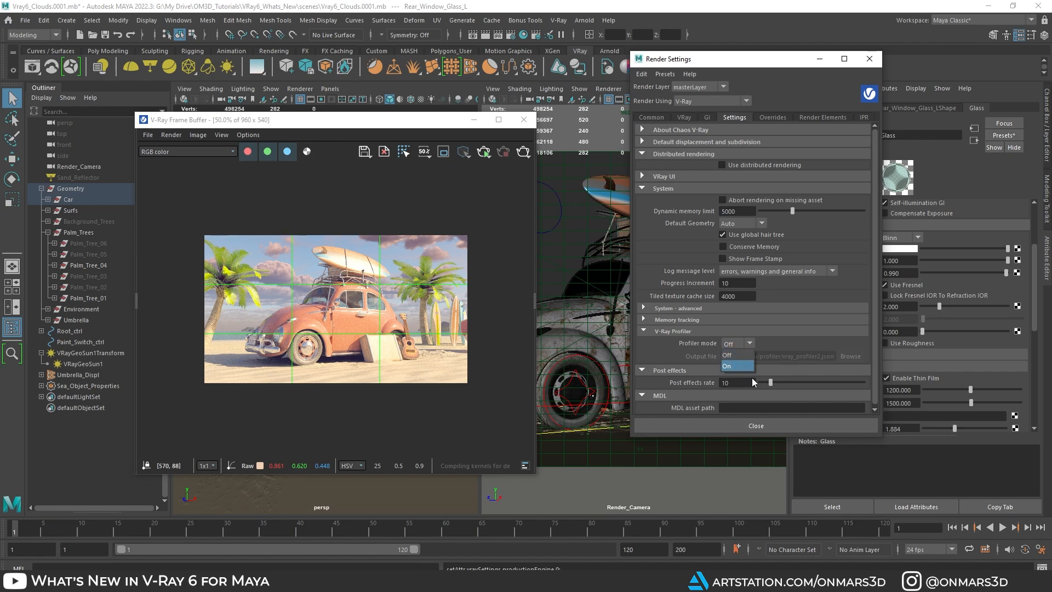
click(739, 366)
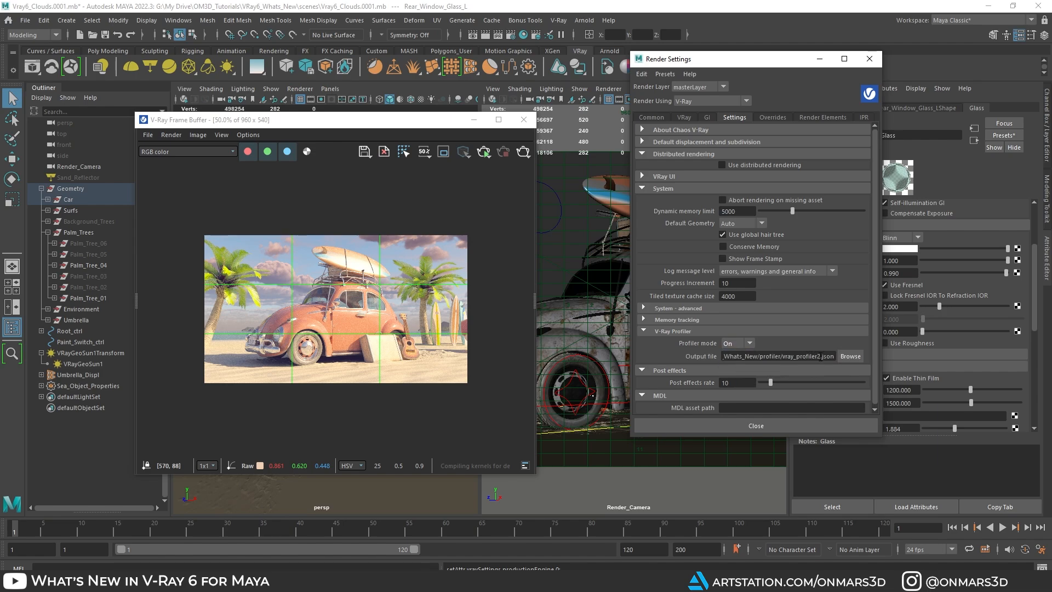
click(819, 357)
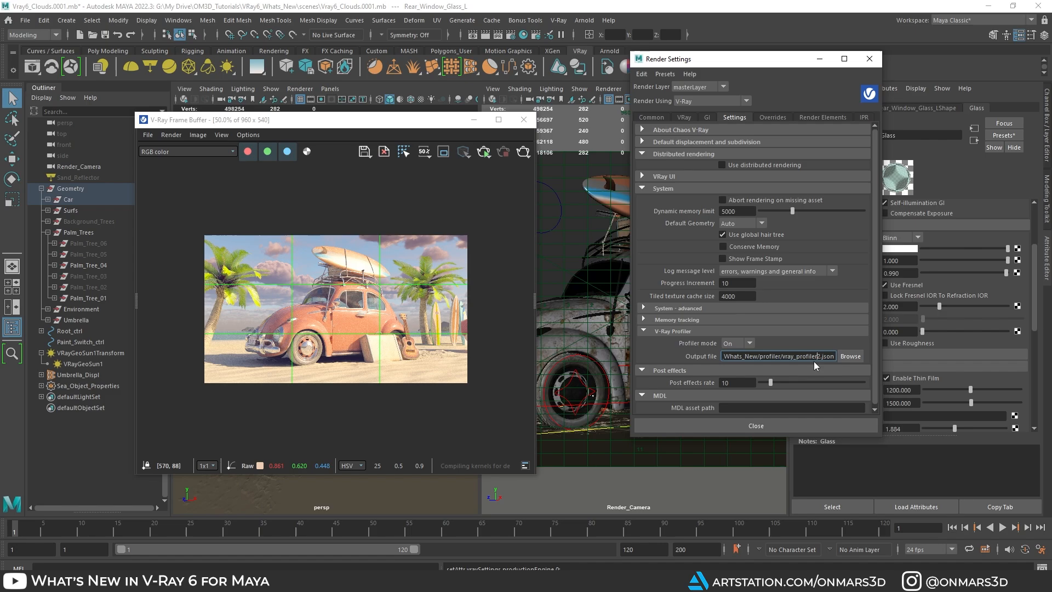
click(850, 357)
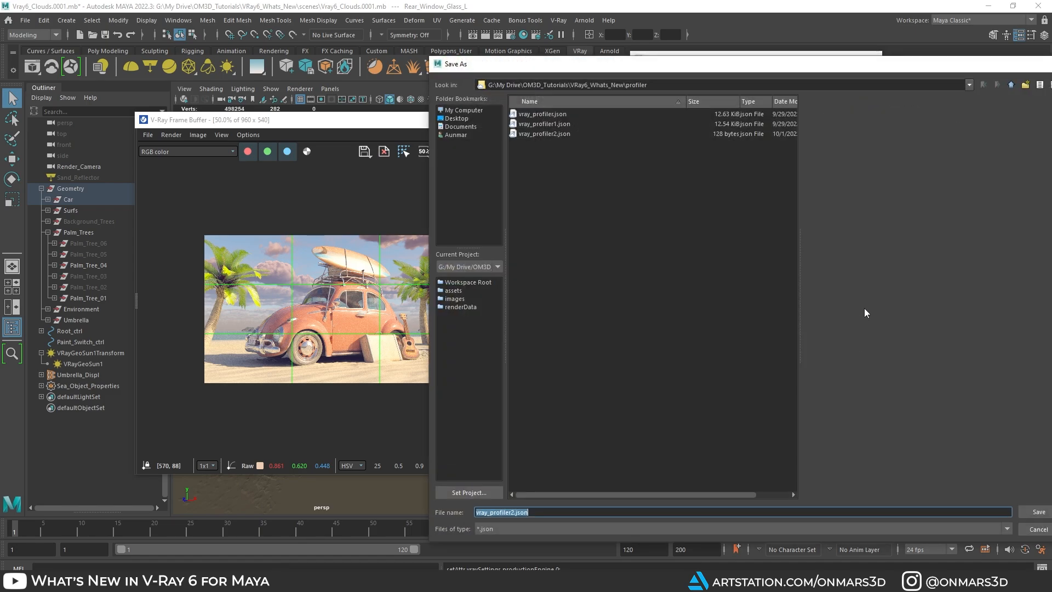
drag(655, 66, 559, 59)
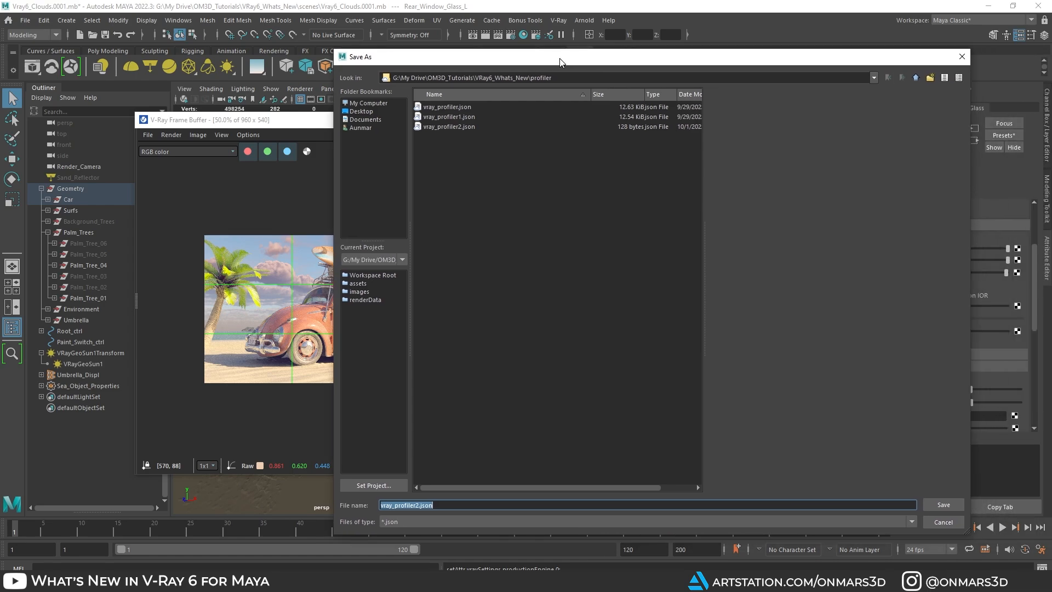
click(960, 56)
- Rename the profiler's output file as vray_profiler3.json, keeping the same folder
click(819, 357)
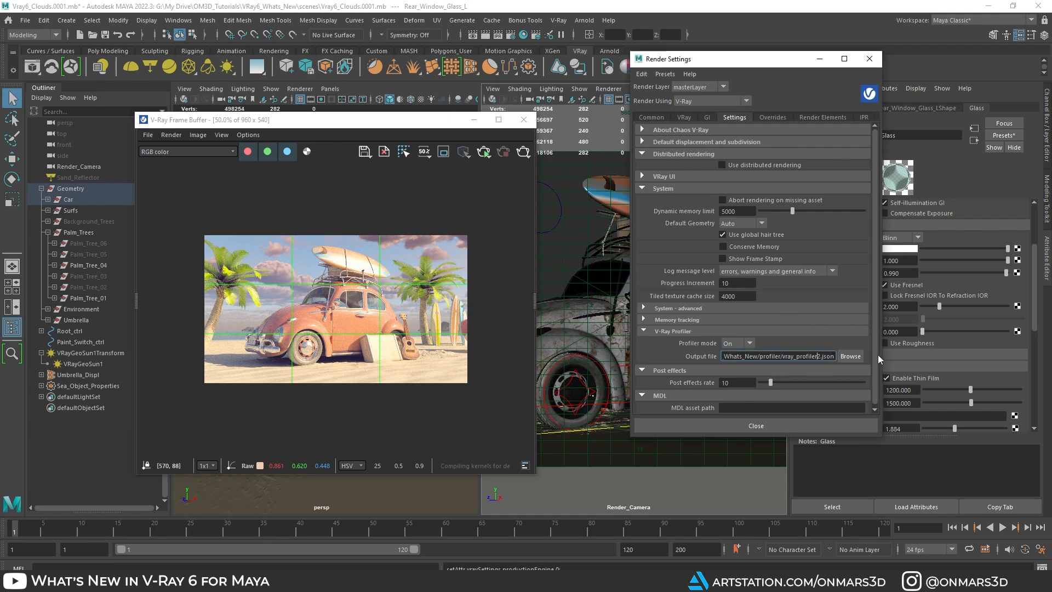
key(BackSpace)
text(3)
key(Return)
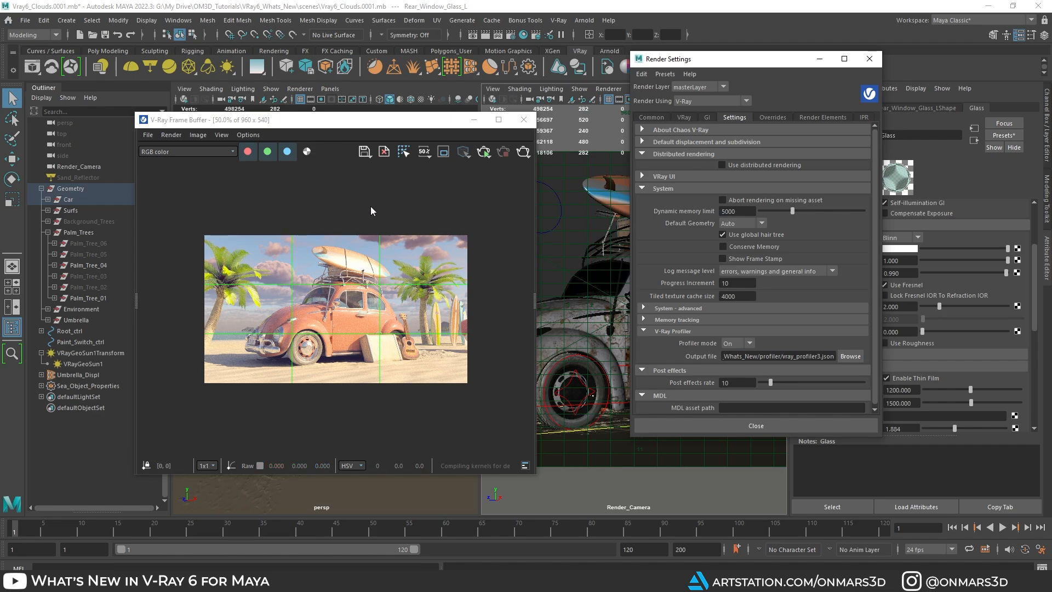
- Start a production render of the beach scene, check the image at 100% in the widened frame buffer, and stop the render after several passes
click(524, 154)
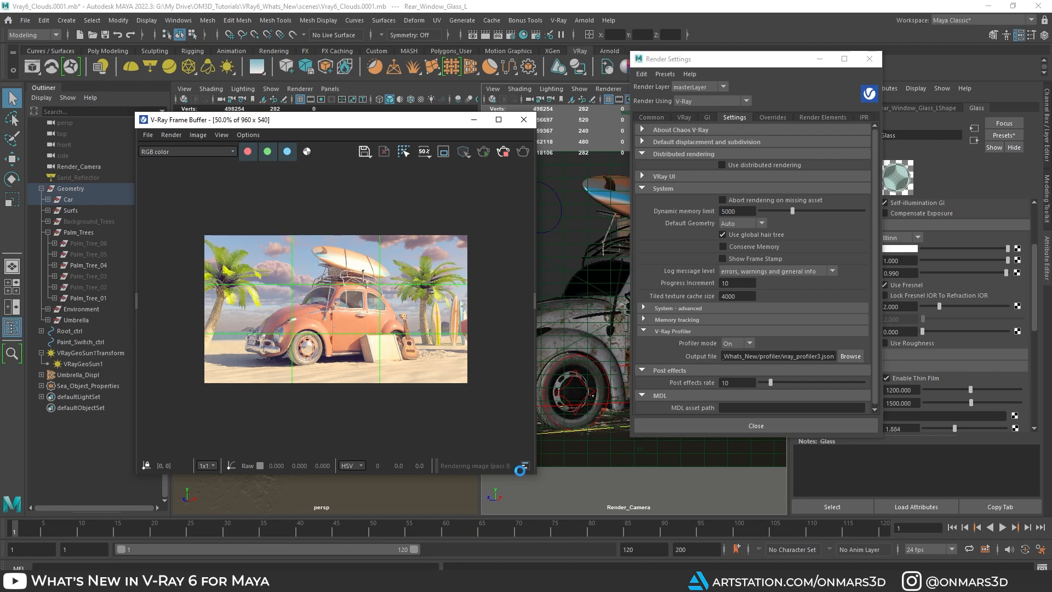
drag(534, 475, 575, 479)
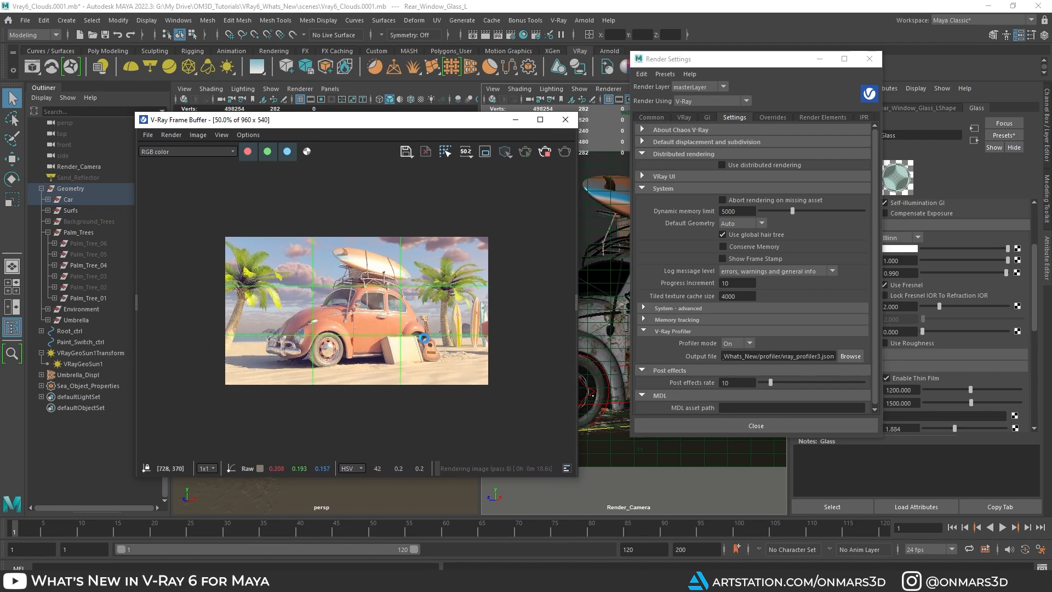
scroll(423, 338, up, 2)
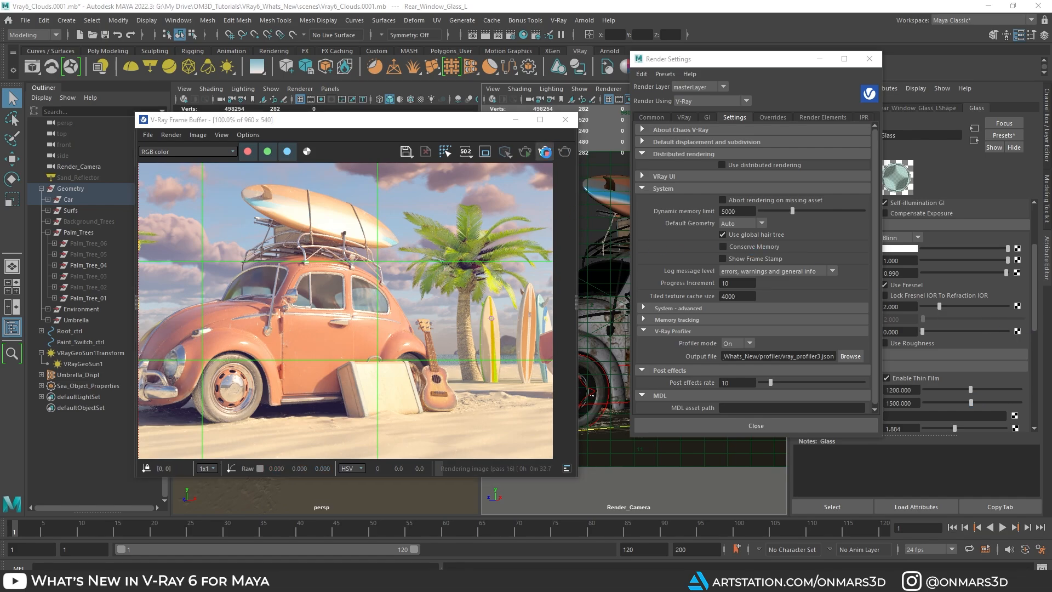
click(546, 153)
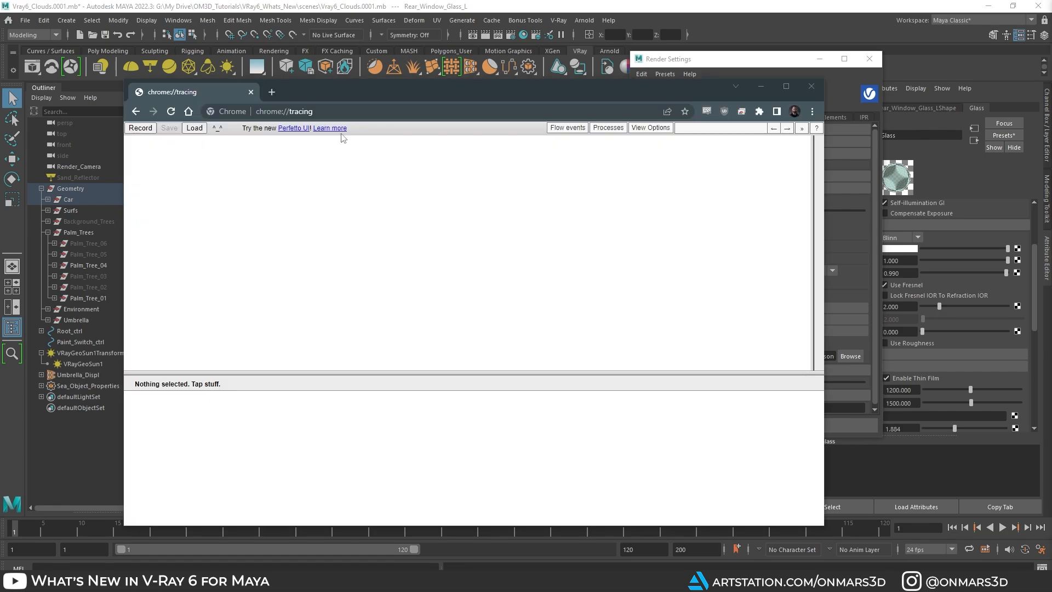
- Switch to Chrome's chrome://tracing page and load the vray_profiler3.json report from the profiler folder
click(362, 111)
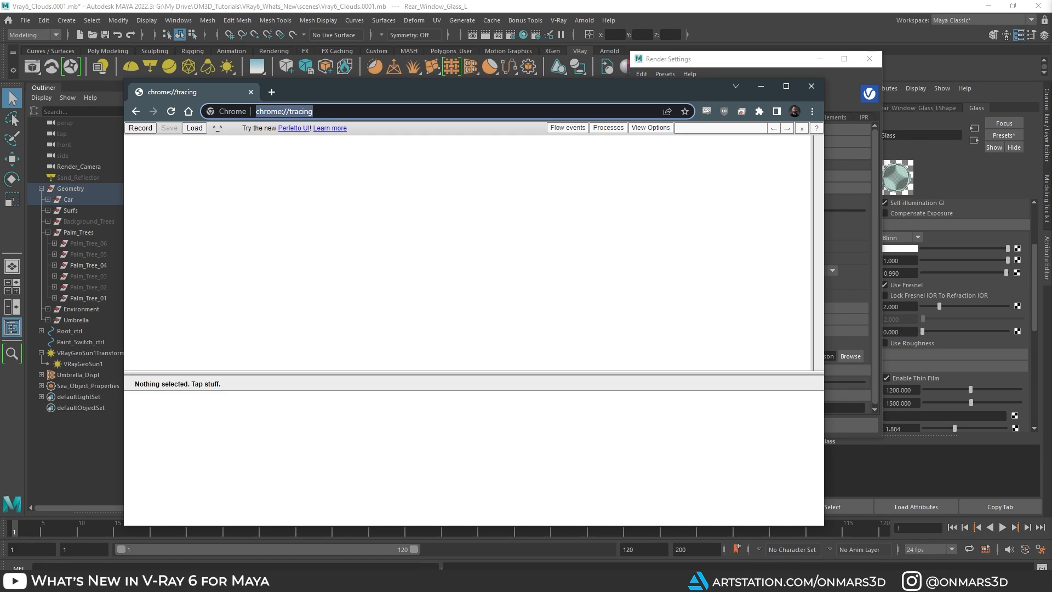
click(192, 128)
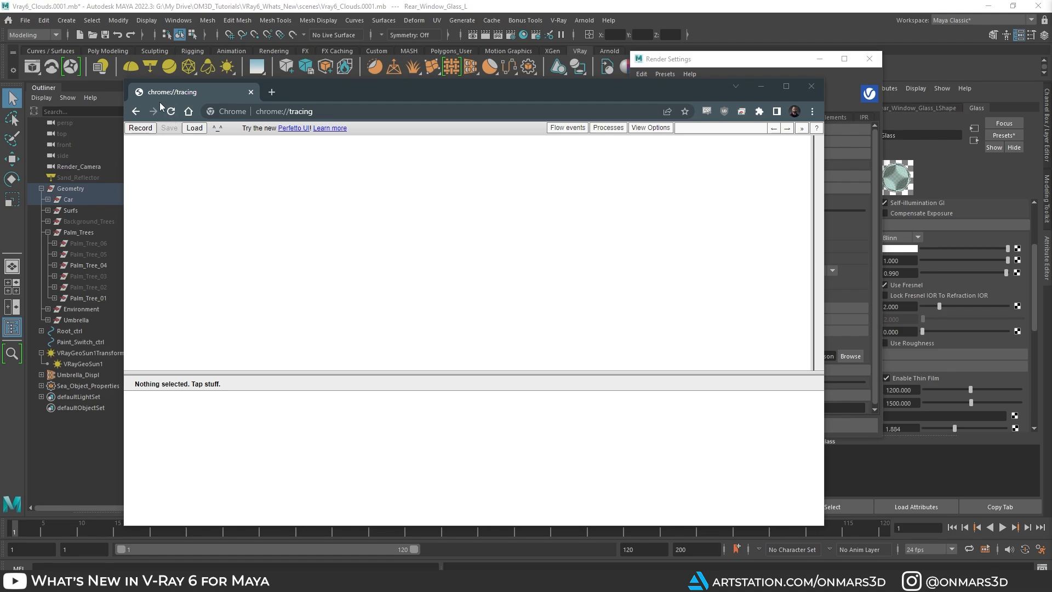
click(193, 129)
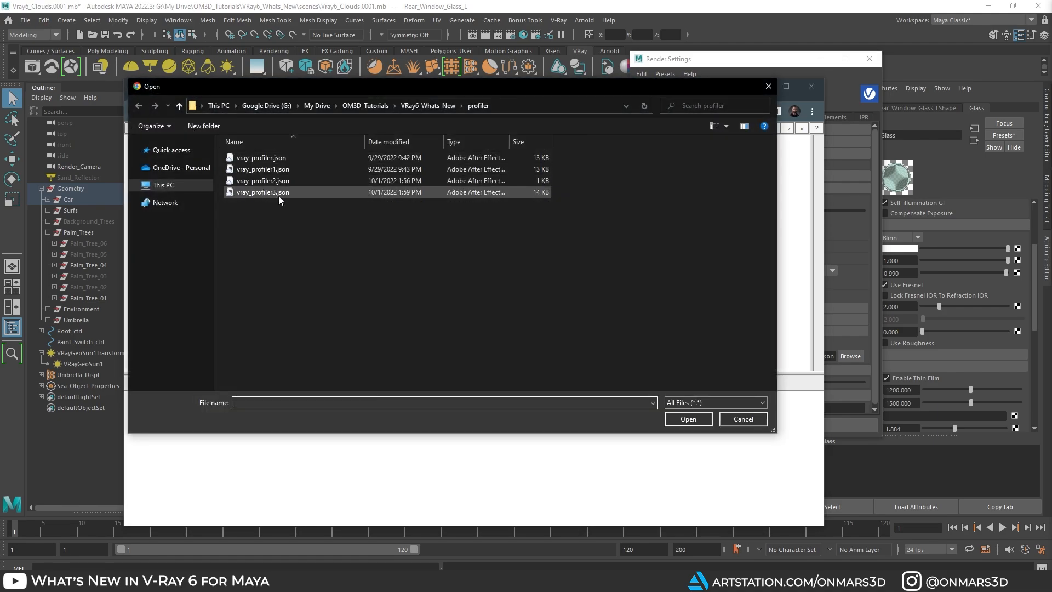
click(264, 192)
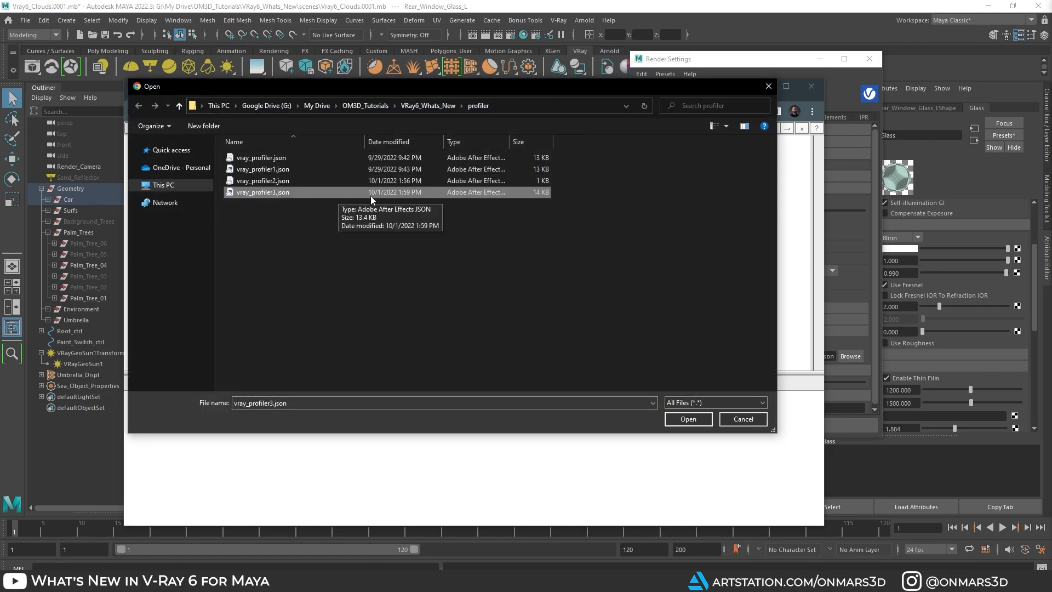
click(688, 419)
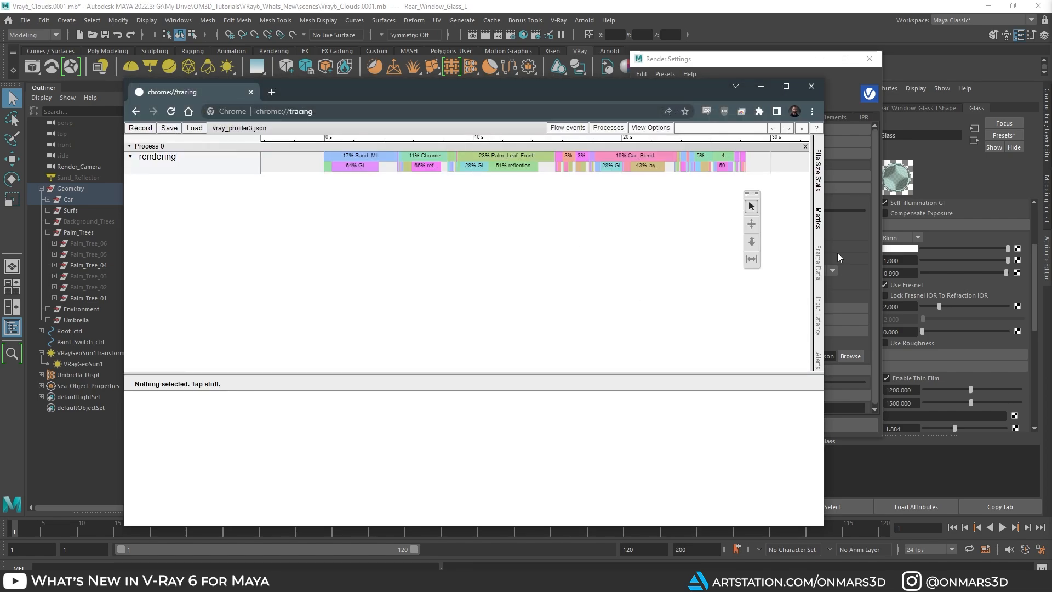
- Widen the browser window and inspect the details of the Sand_Mtl slice in the rendering timeline
drag(826, 271, 942, 271)
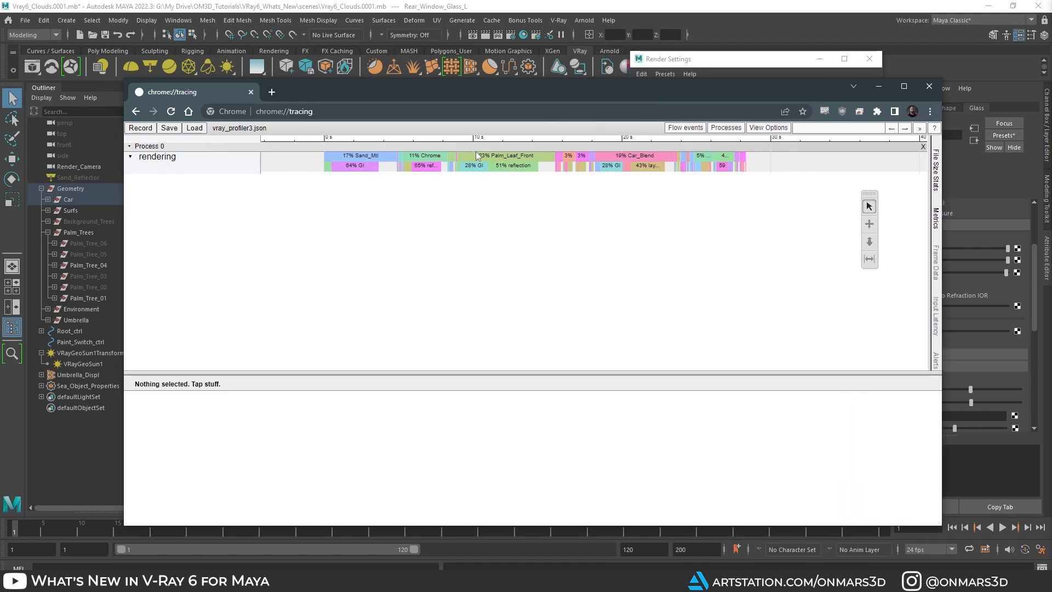
click(377, 158)
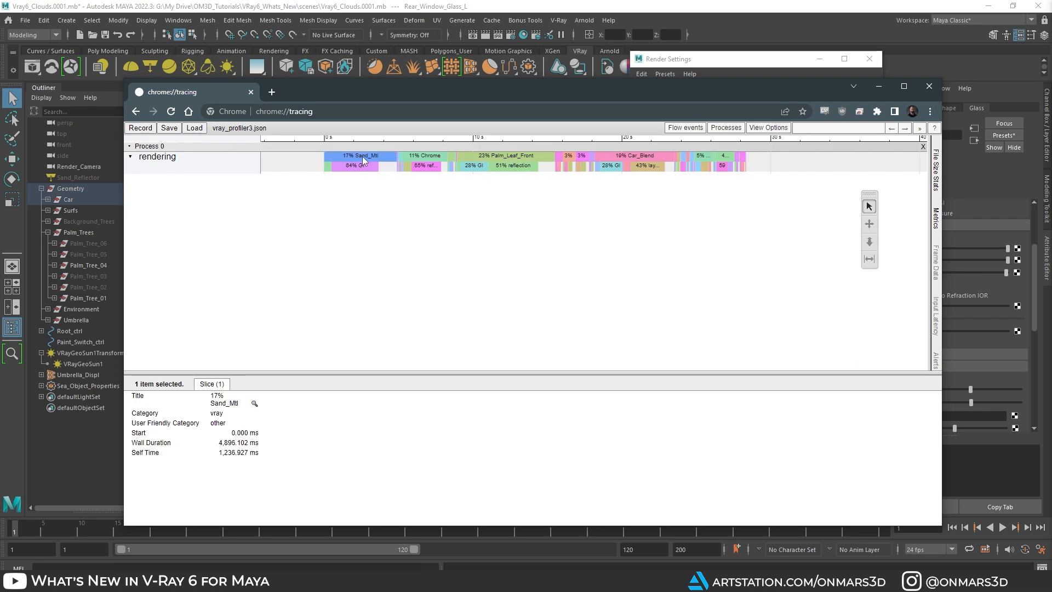
- Inspect the details of the Chrome and Palm_Leaf_Front slices in the rendering timeline
click(442, 158)
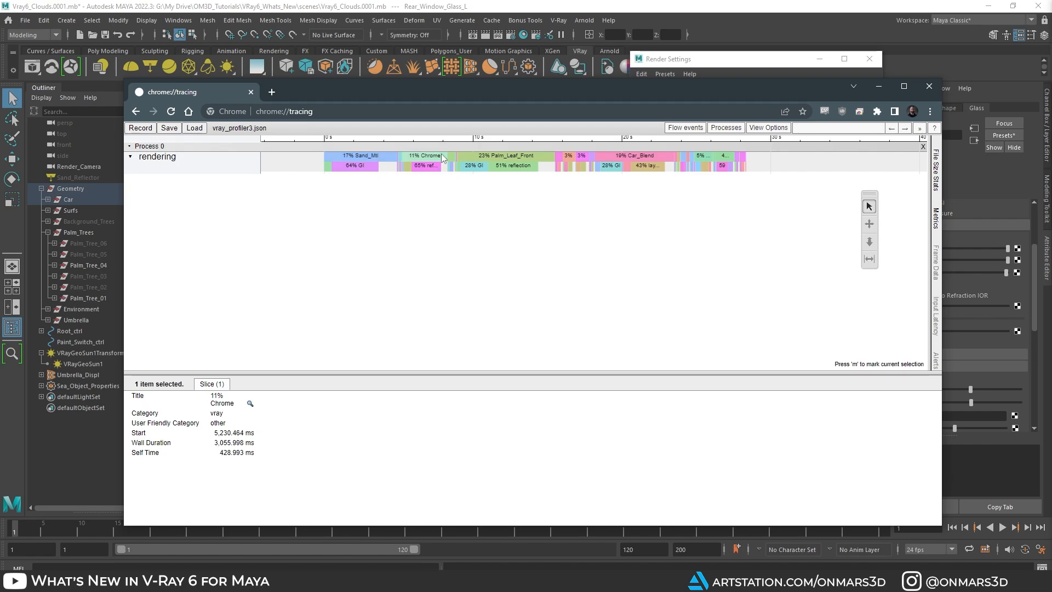
click(493, 158)
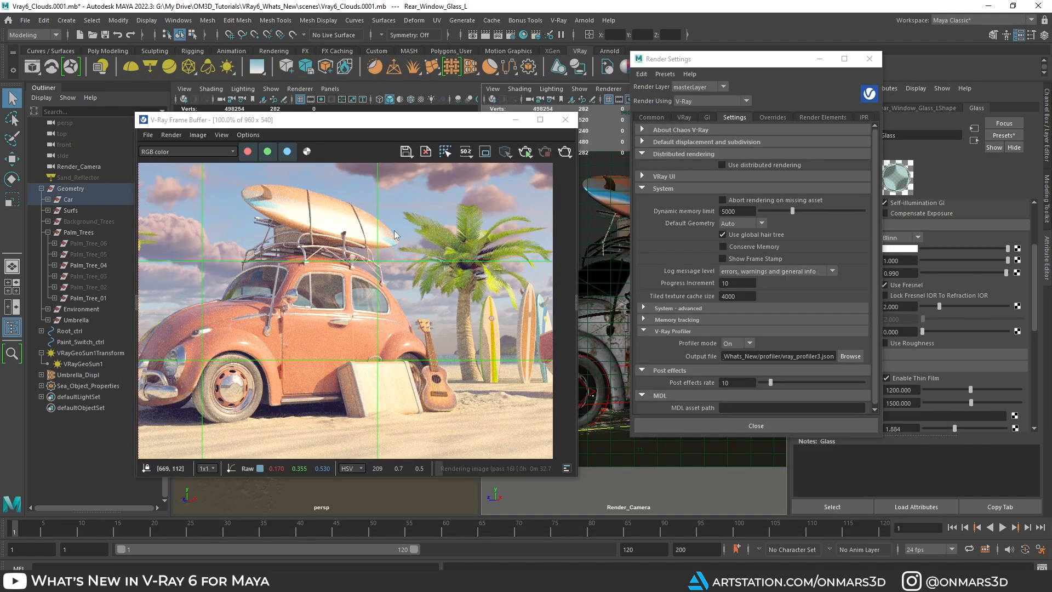
- Switch to Maya's V-Ray Frame Buffer and examine the palm leaves up close at up to 800% in the rendered image
scroll(462, 231, up, 2)
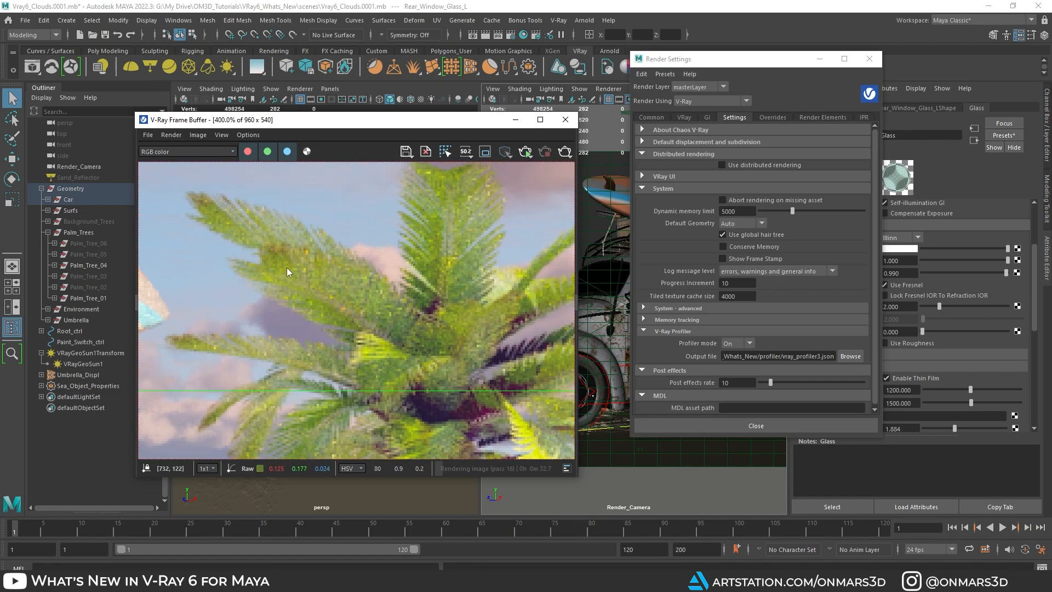
scroll(242, 202, up, 1)
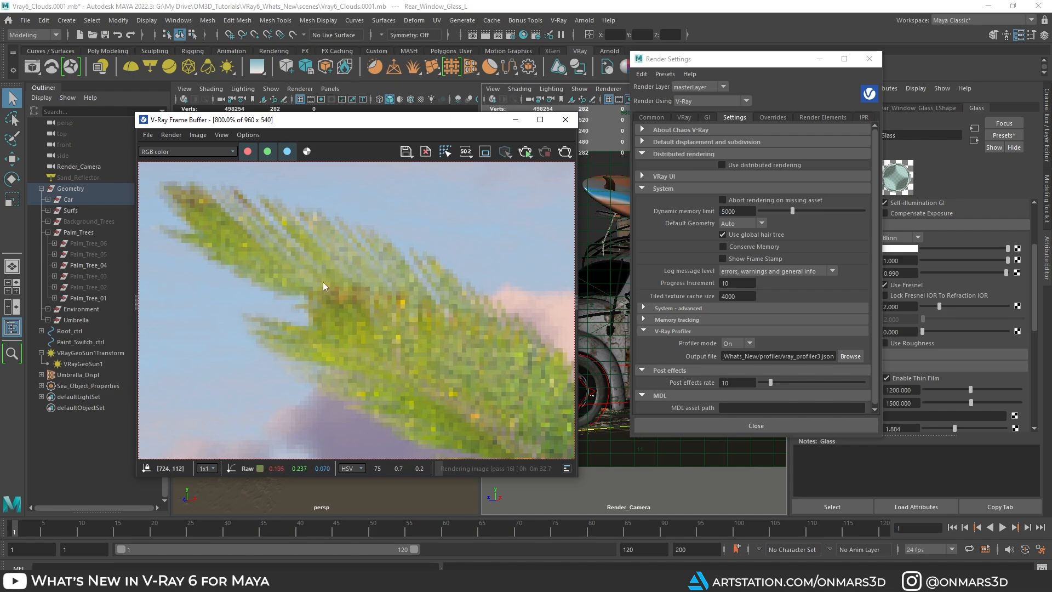
scroll(380, 319, down, 2)
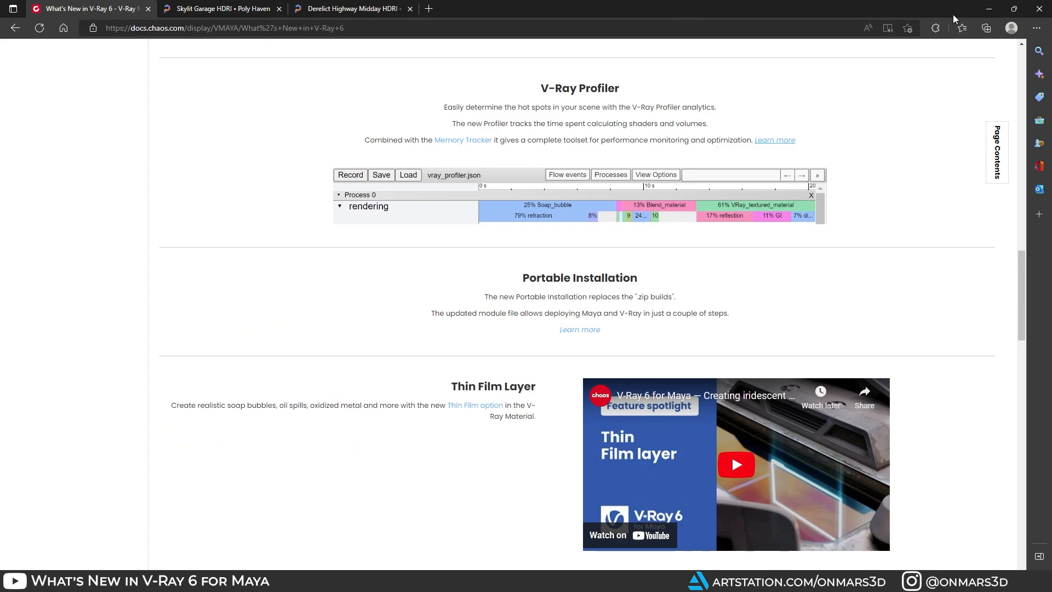
- Return to the chrome://tracing report, view it at 125% page zoom, and restore the zoom to 100%
click(989, 9)
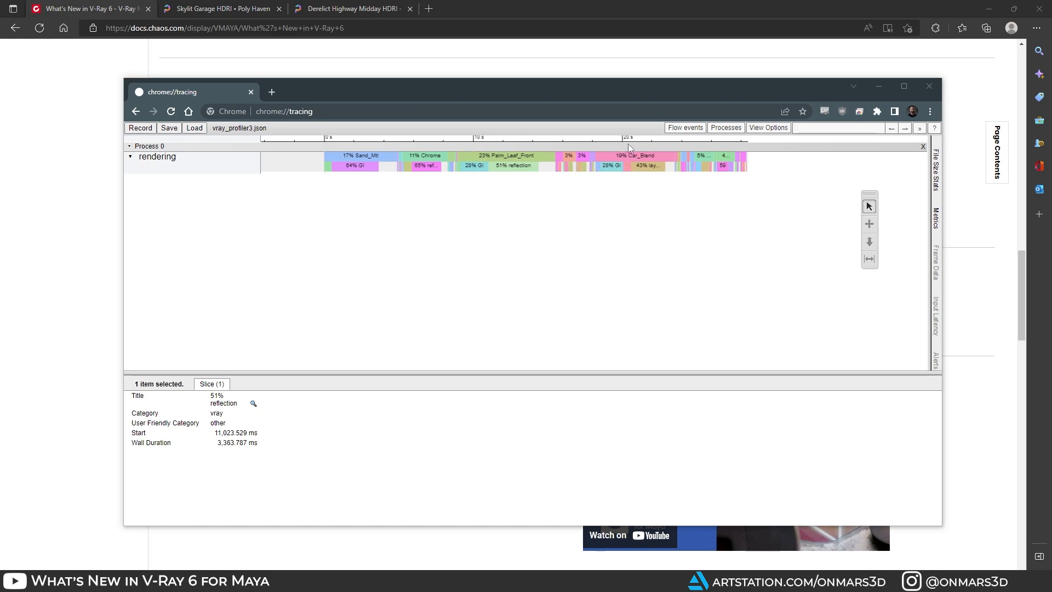
ctrl+scroll(588, 197, up, 2)
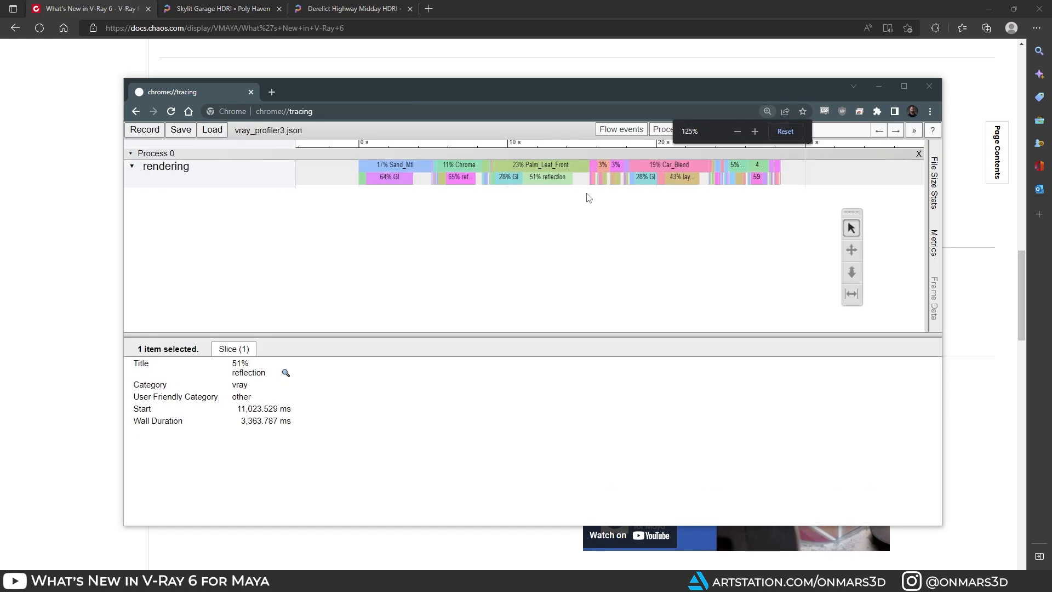
ctrl+scroll(588, 197, down, 2)
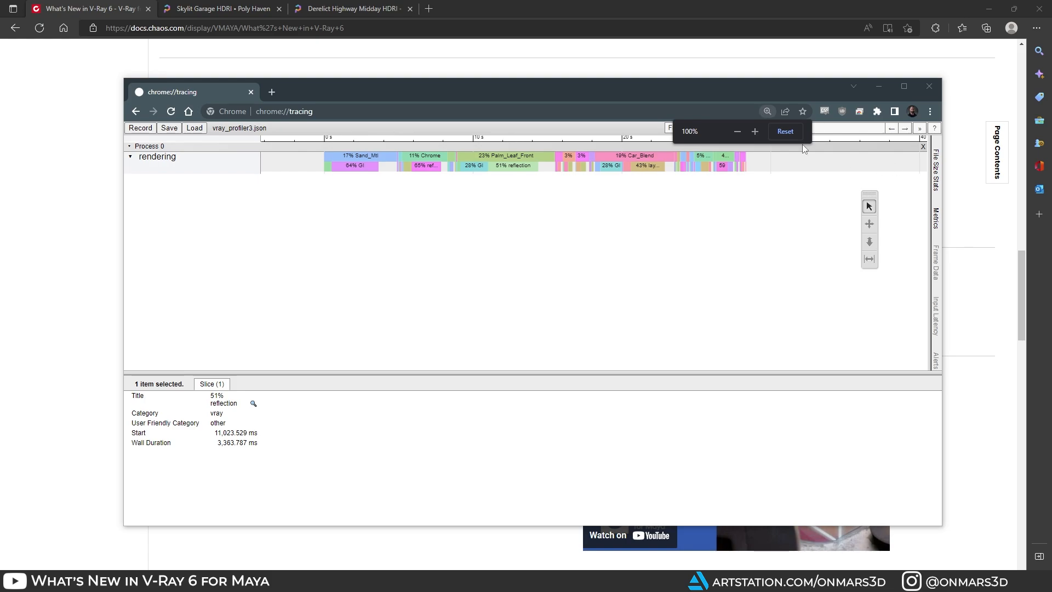
- Browse the begin_end (compact) events in the file size statistics and inspect the Palm_Leaf_Front slice in the timeline
click(934, 174)
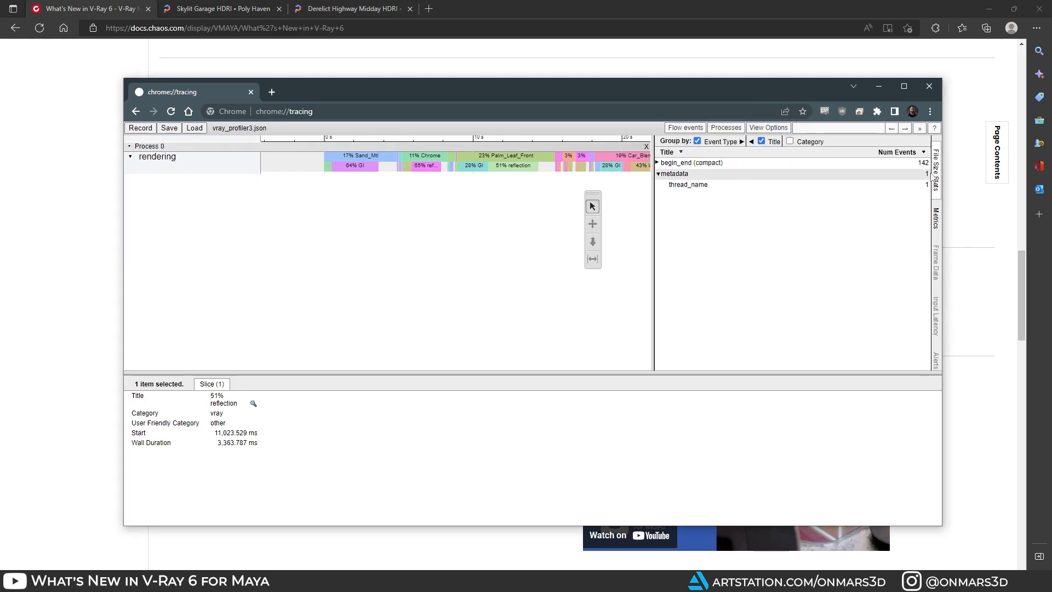
click(657, 163)
scroll(693, 202, down, 9)
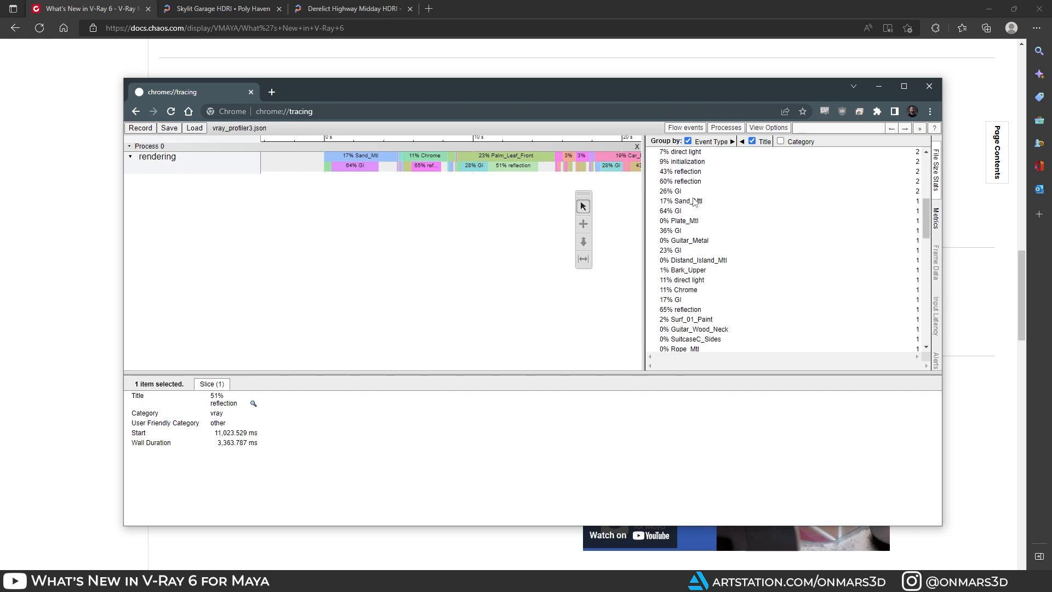
scroll(775, 249, down, 5)
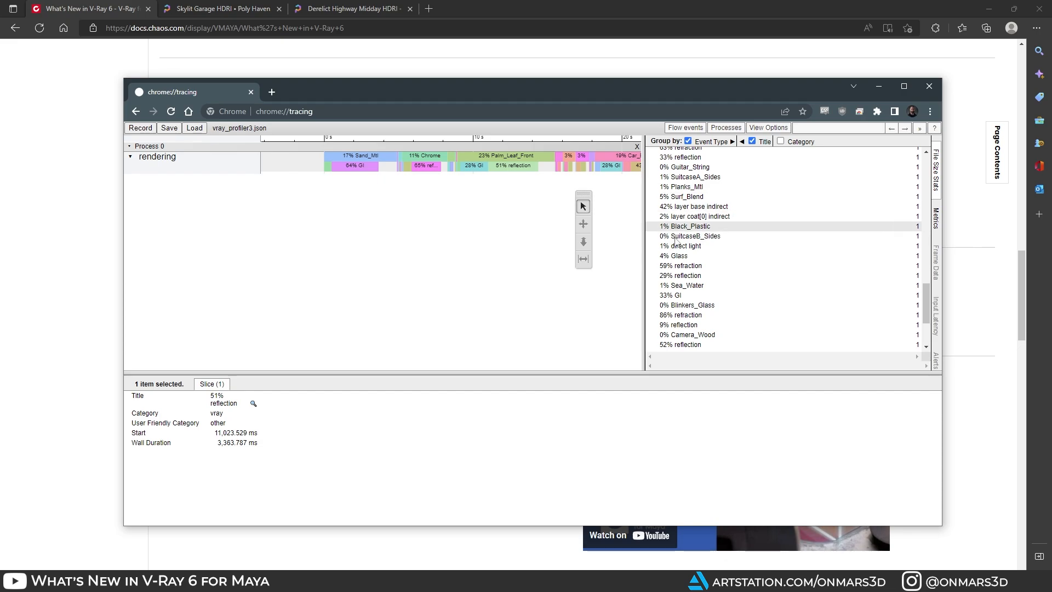
scroll(788, 288, down, 1)
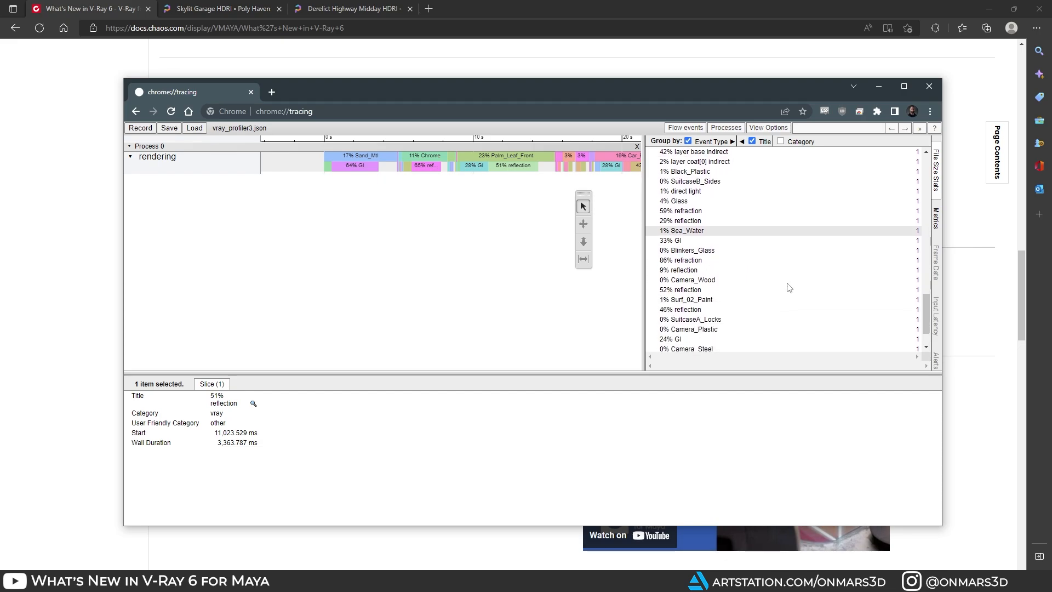
scroll(800, 274, up, 9)
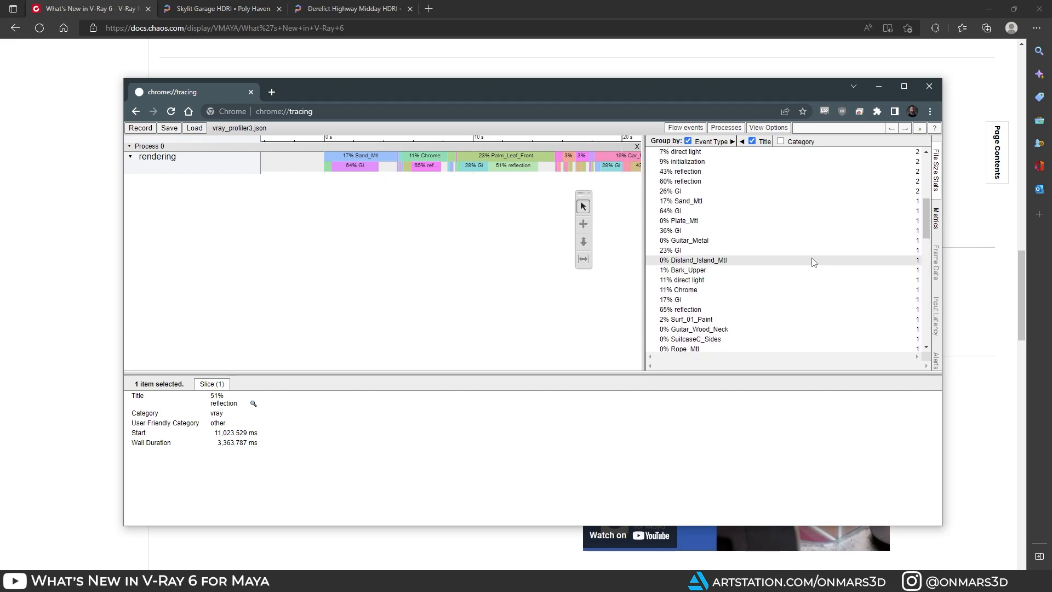
scroll(810, 247, up, 5)
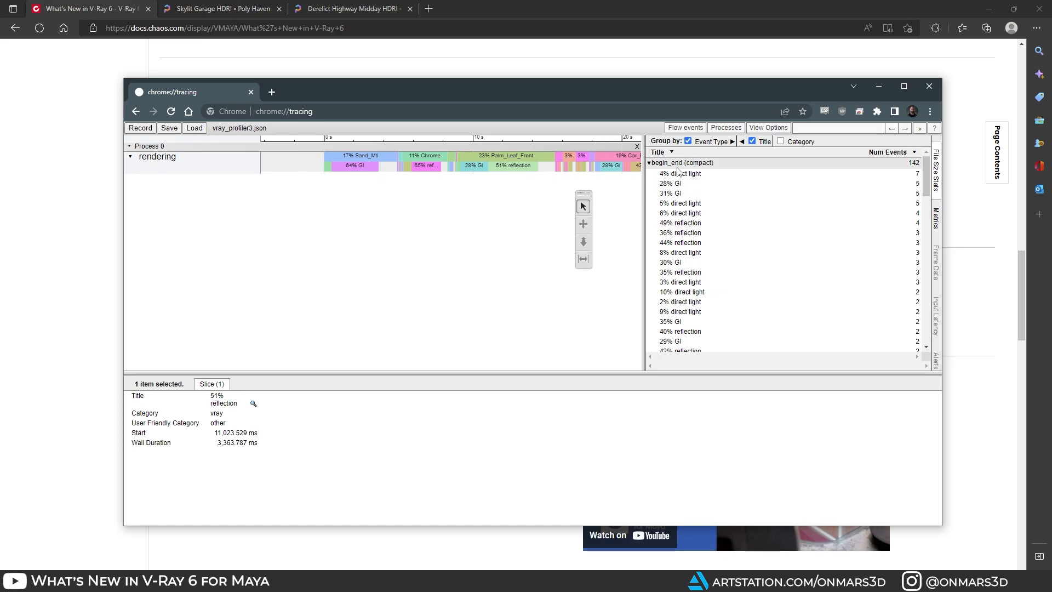
click(523, 156)
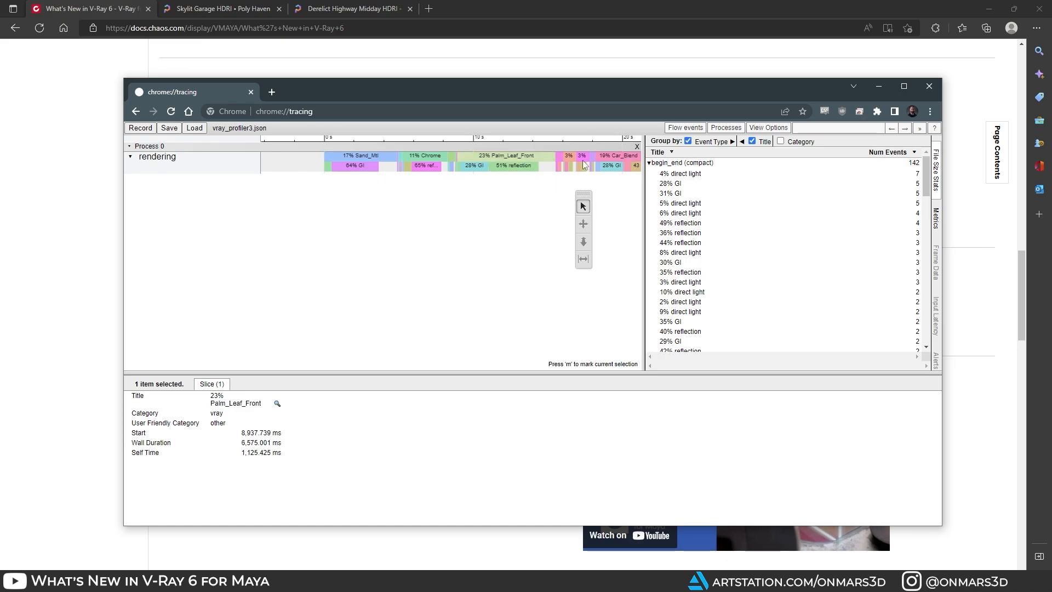
- Switch to the What's New in V-Ray 6 documentation page and review its features from V-Ray Enmesh to Portable Installation
click(880, 88)
scroll(296, 256, down, 4)
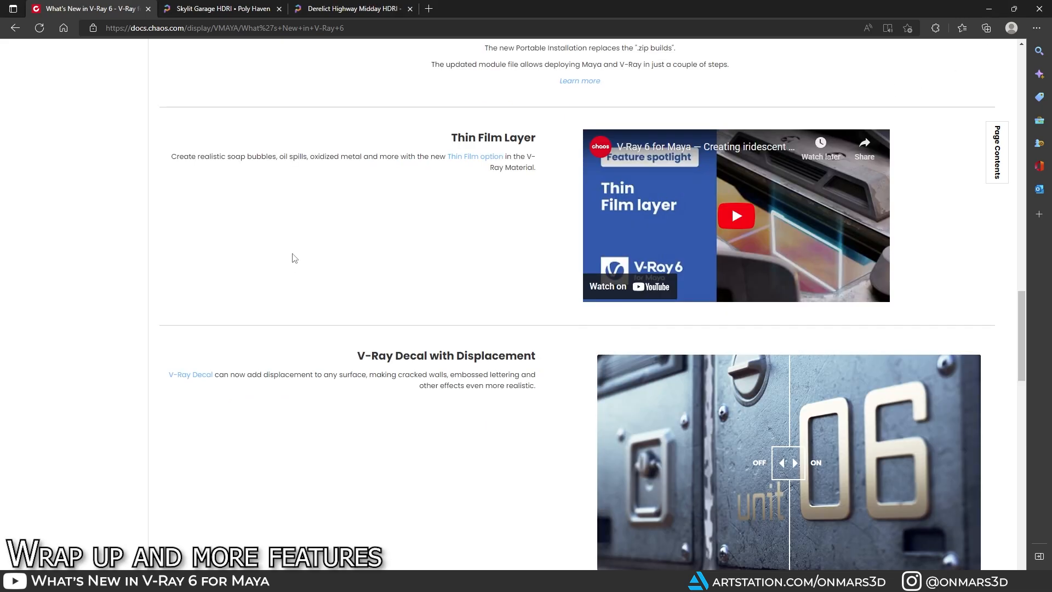
scroll(294, 258, up, 15)
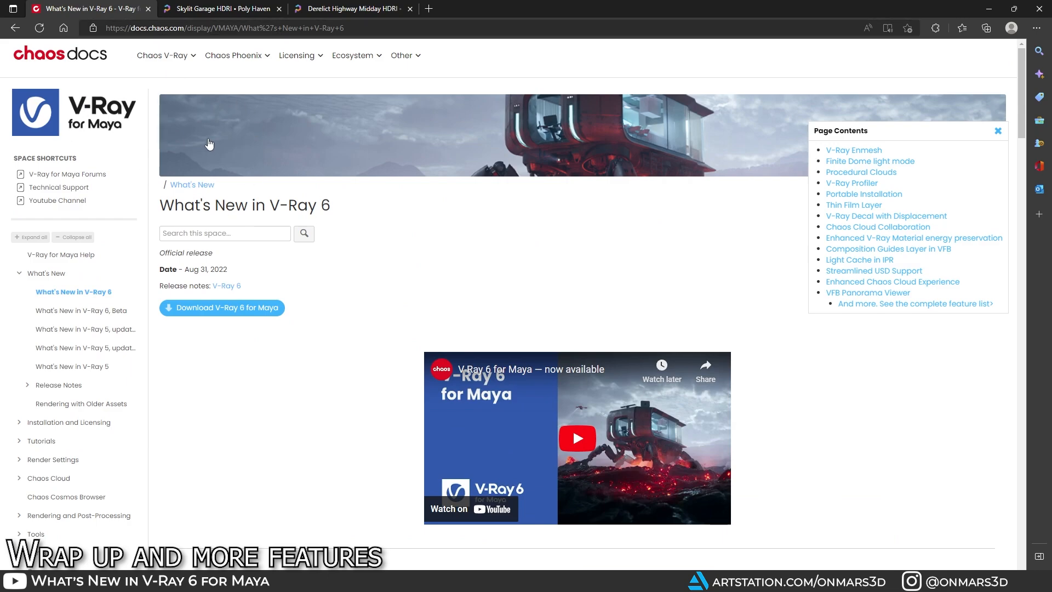
scroll(470, 261, down, 5)
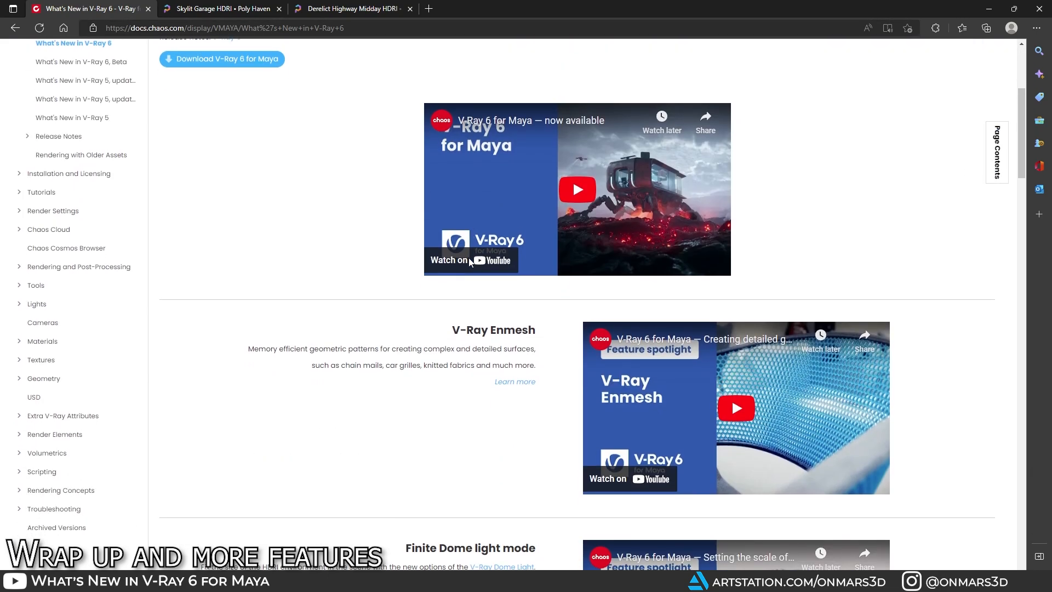
scroll(470, 262, down, 3)
scroll(387, 129, down, 3)
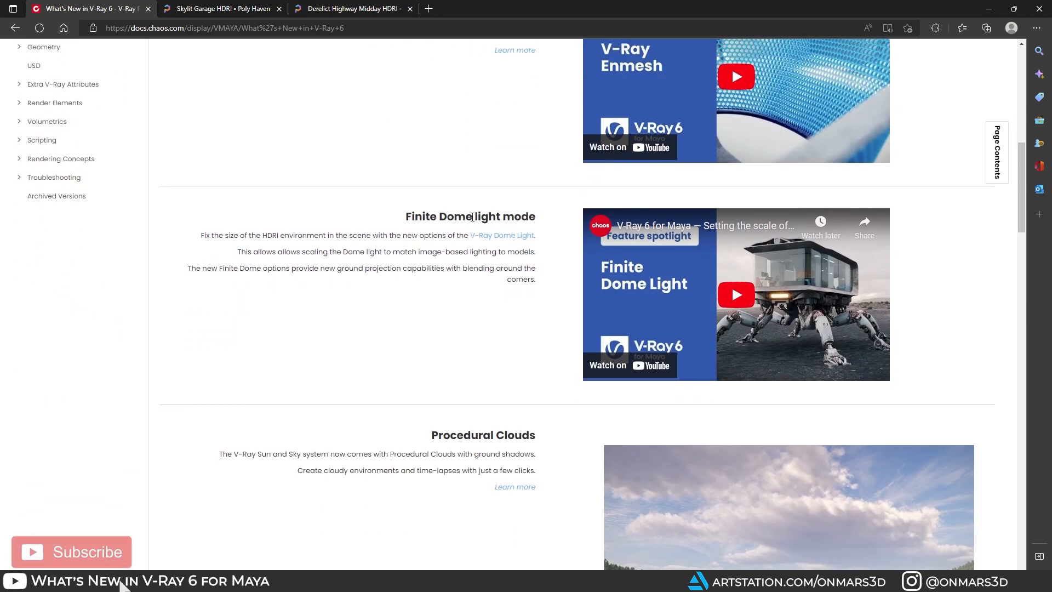
scroll(454, 216, down, 5)
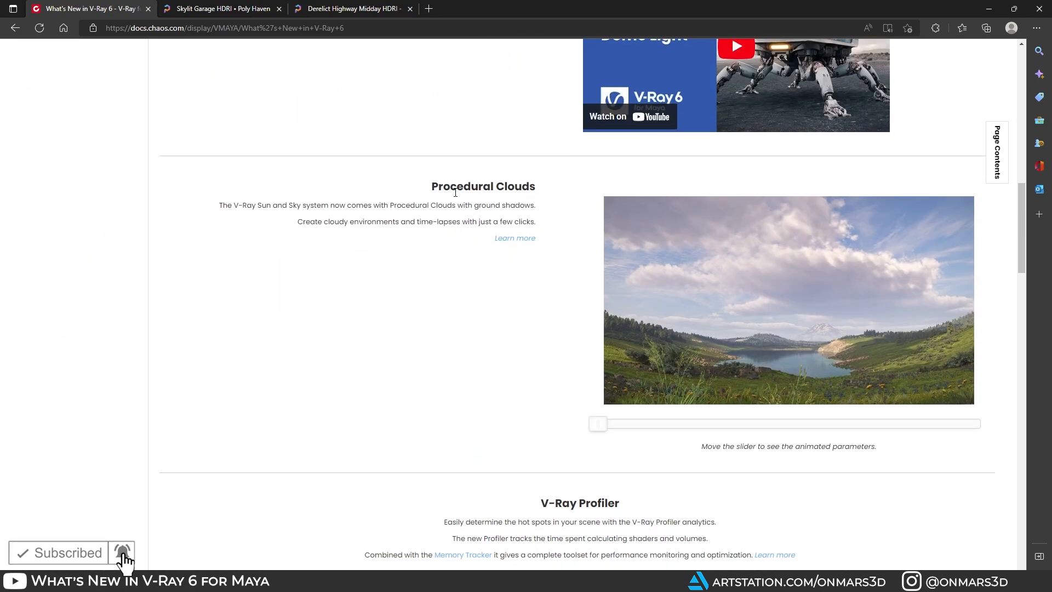
scroll(455, 193, down, 10)
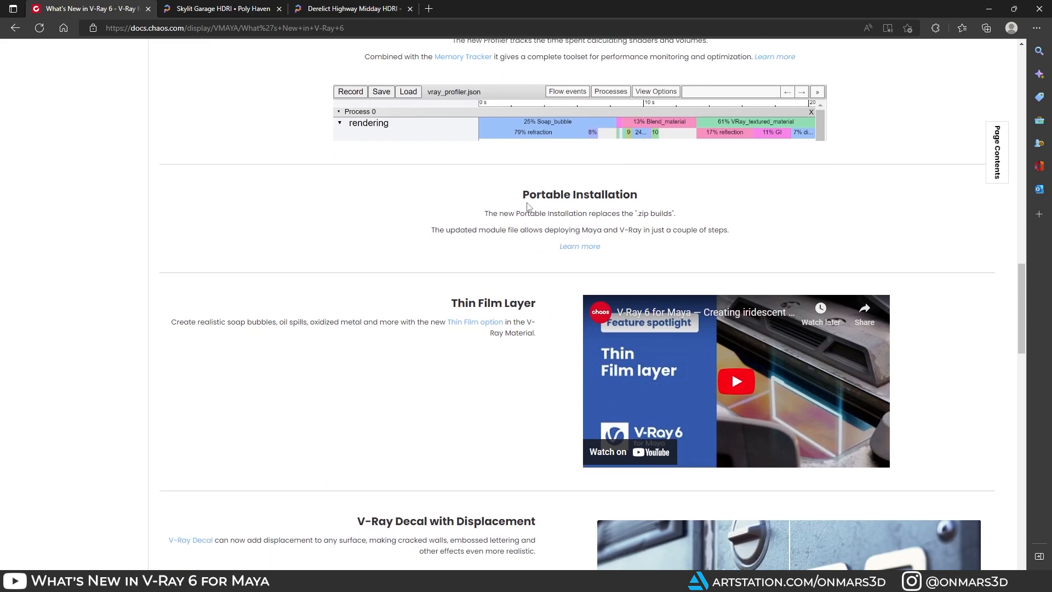
scroll(551, 198, down, 2)
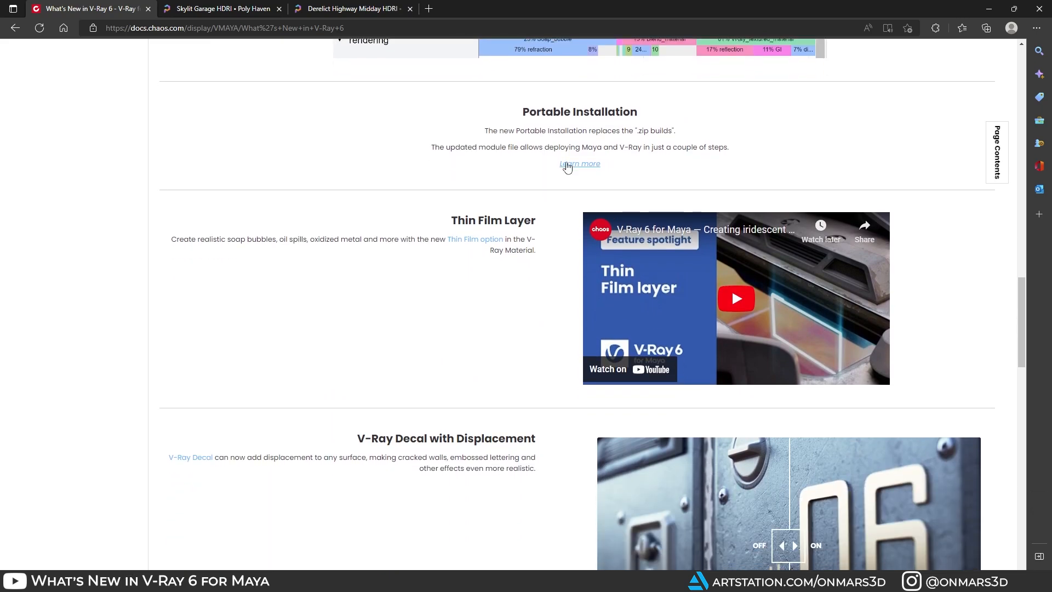
drag(522, 111, 550, 111)
click(605, 112)
- Review the remaining features from V-Ray Decal with Displacement to VFB Panorama Viewer, and return to the start of the page
scroll(476, 157, down, 5)
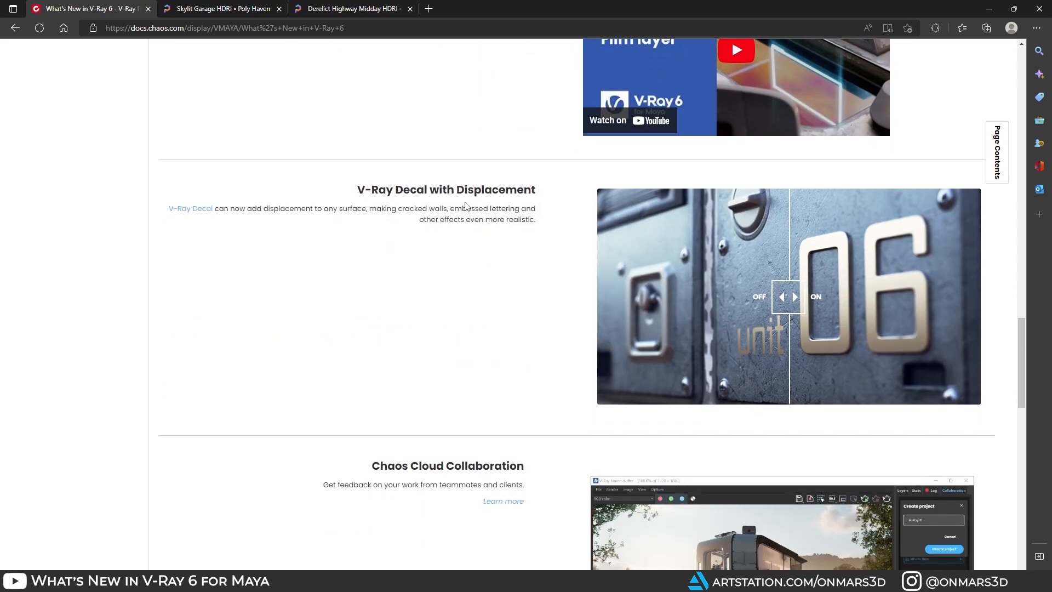
scroll(465, 205, down, 5)
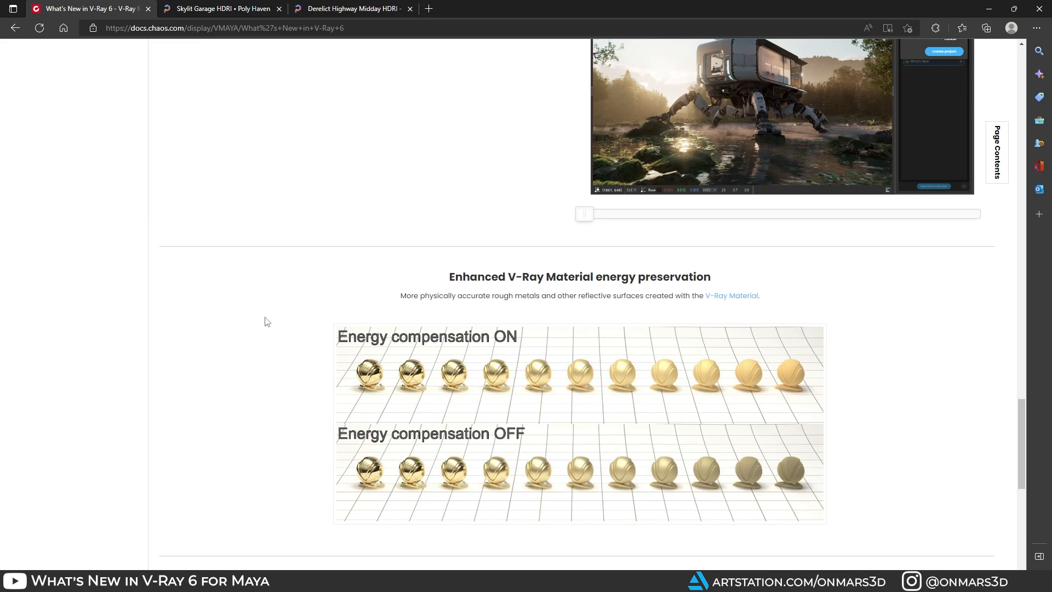
scroll(417, 282, down, 2)
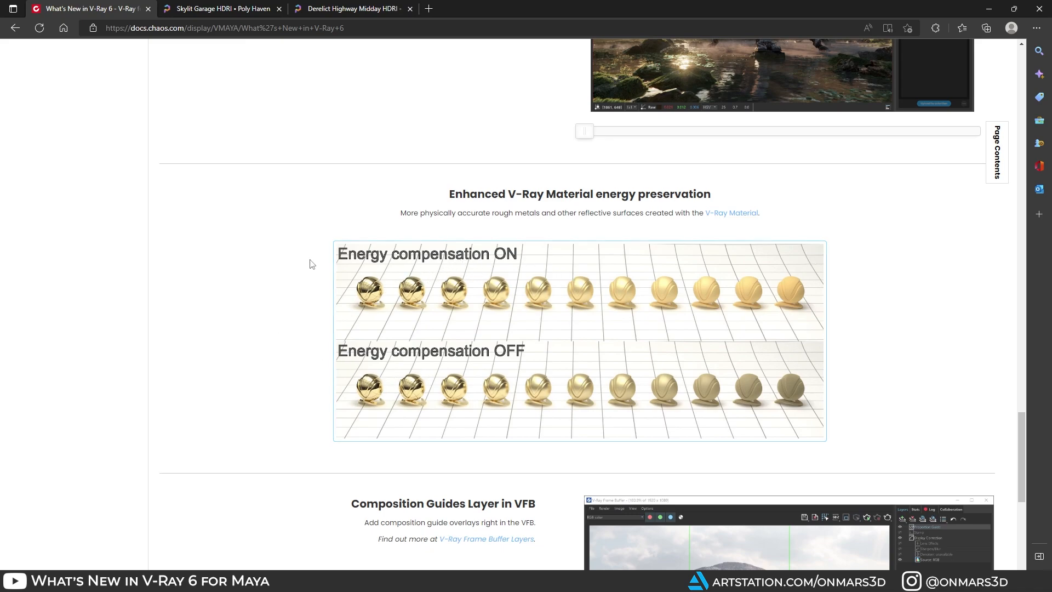
scroll(307, 262, down, 2)
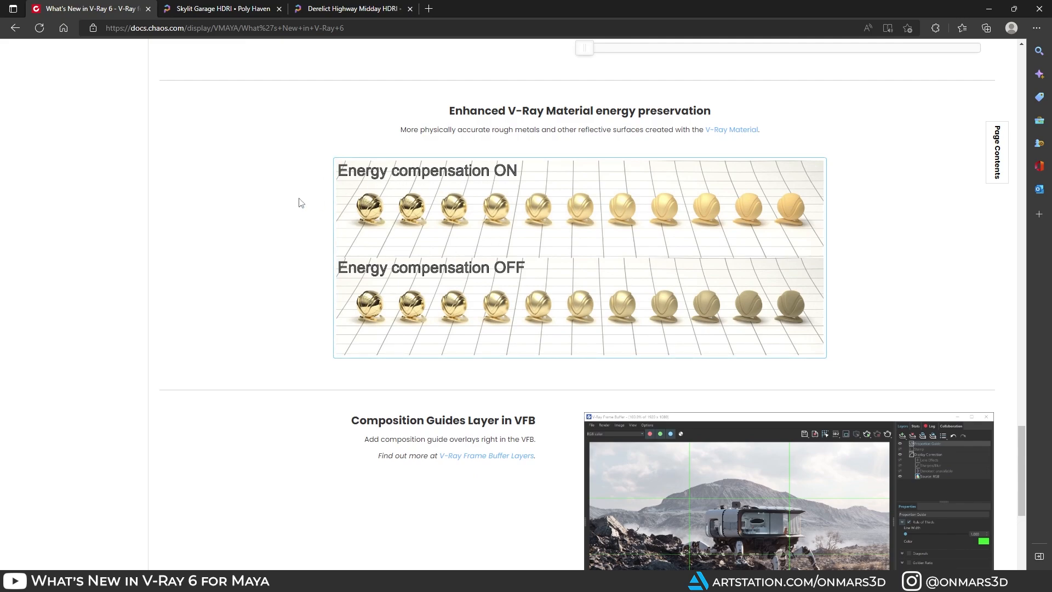
scroll(279, 197, down, 4)
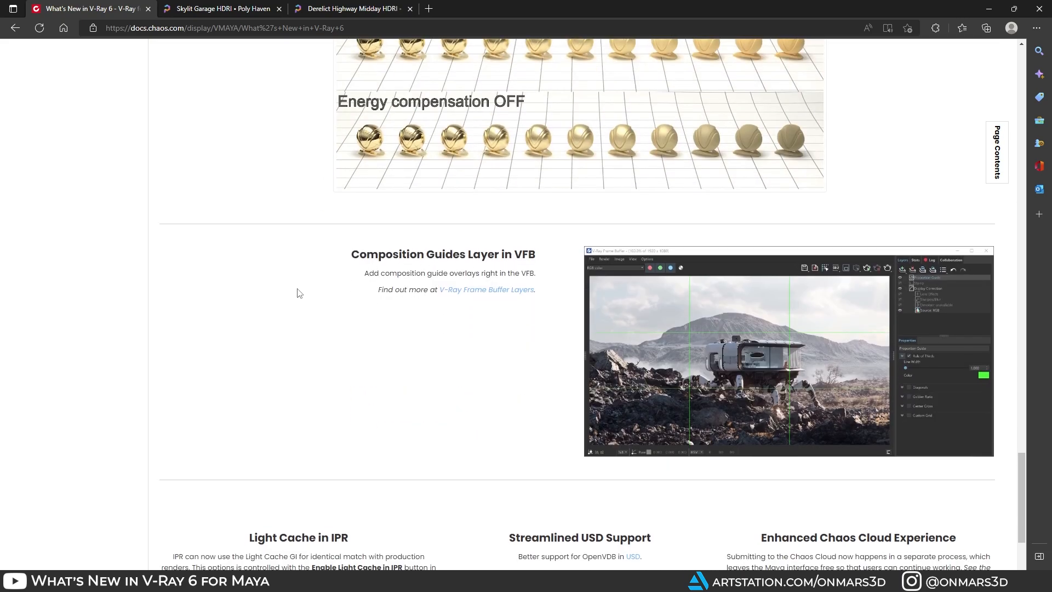
scroll(299, 292, down, 5)
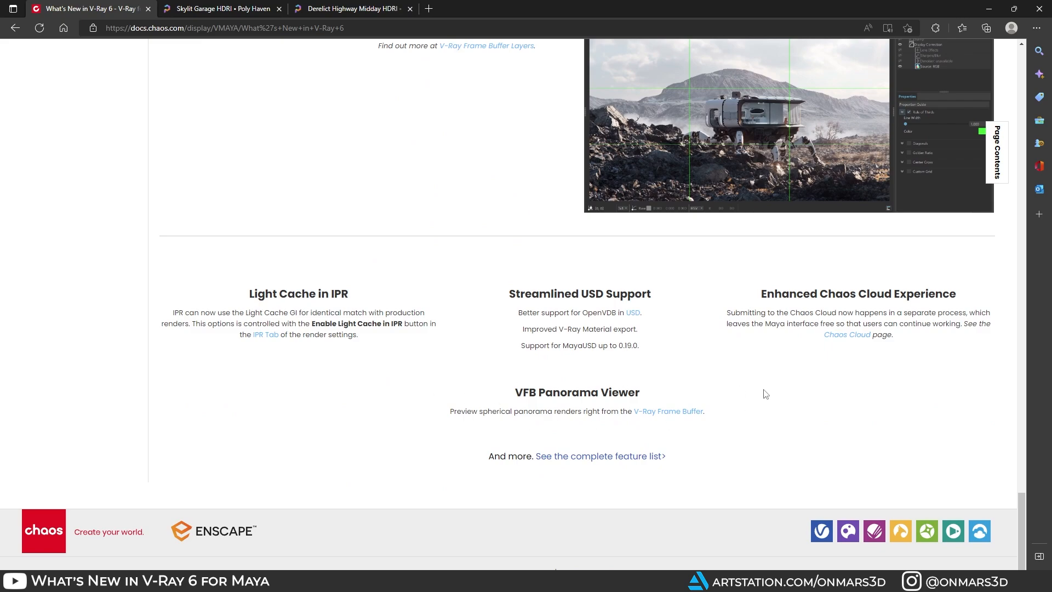
scroll(526, 290, up, 3)
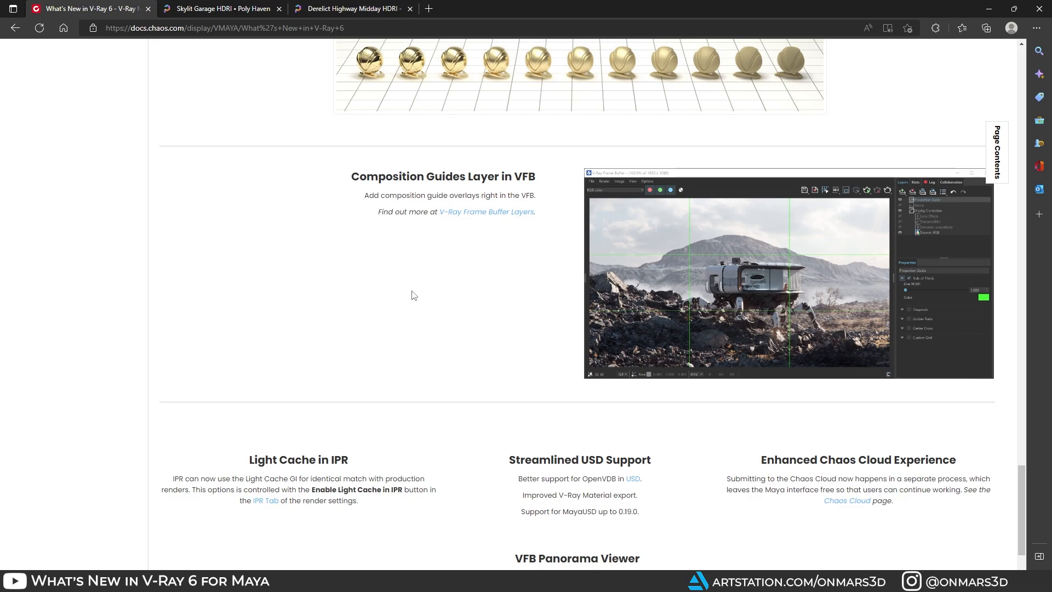
scroll(291, 312, up, 7)
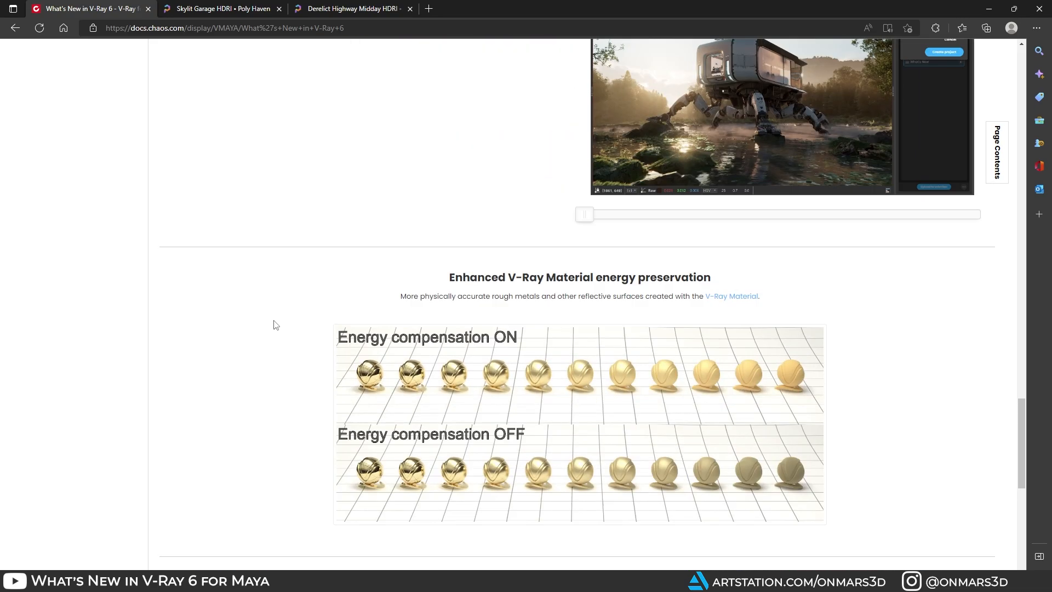
scroll(275, 325, up, 20)
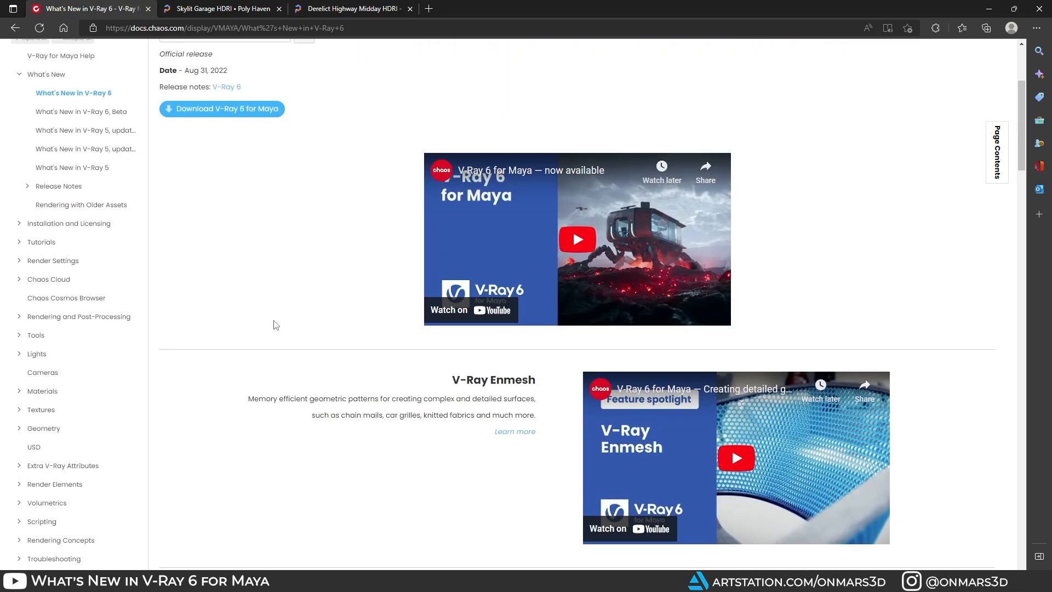
scroll(275, 325, up, 4)
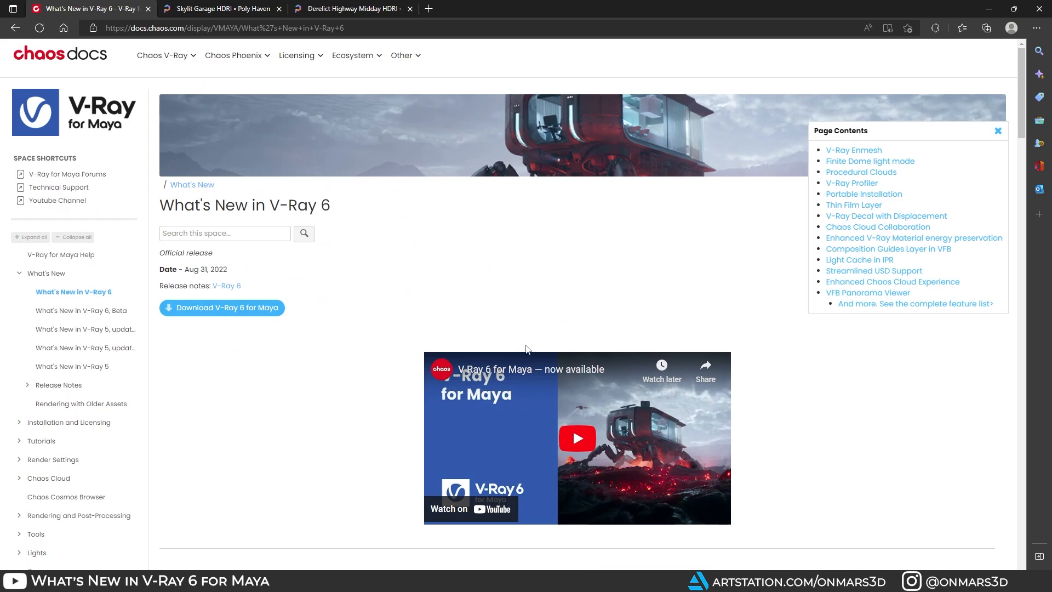